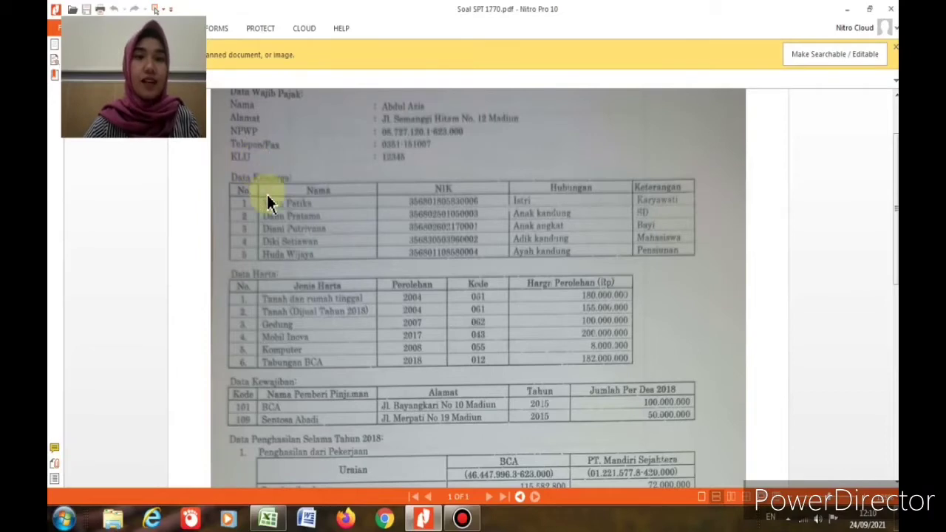
# Step: Read the taxpayer and family data in Soal SPT 1770.pdf, then switch to the Excel workbook
pyautogui.scroll(-1, 259, 185)
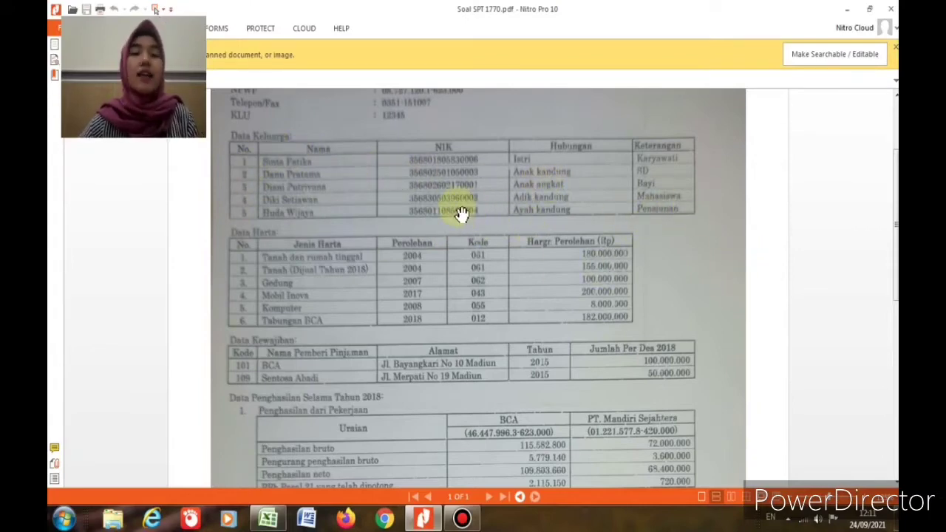
pyautogui.scroll(1, 460, 211)
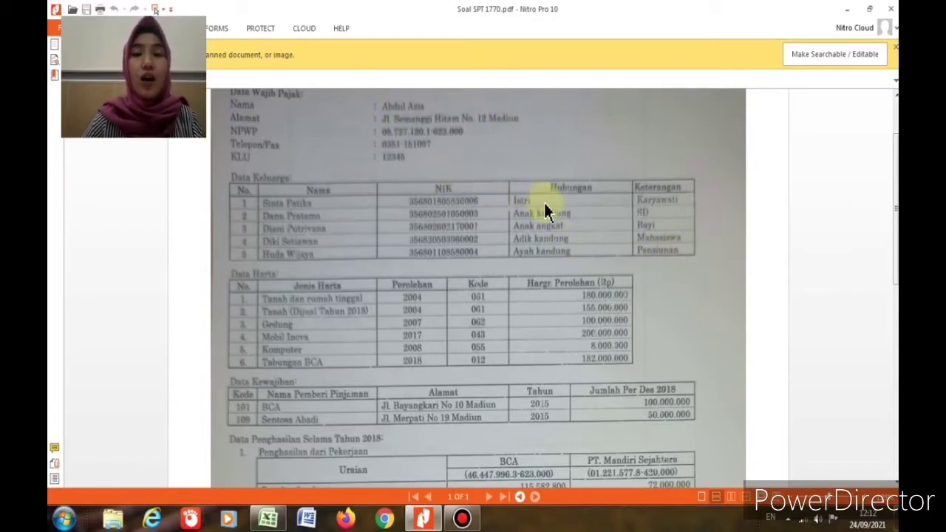
pyautogui.click(267, 519)
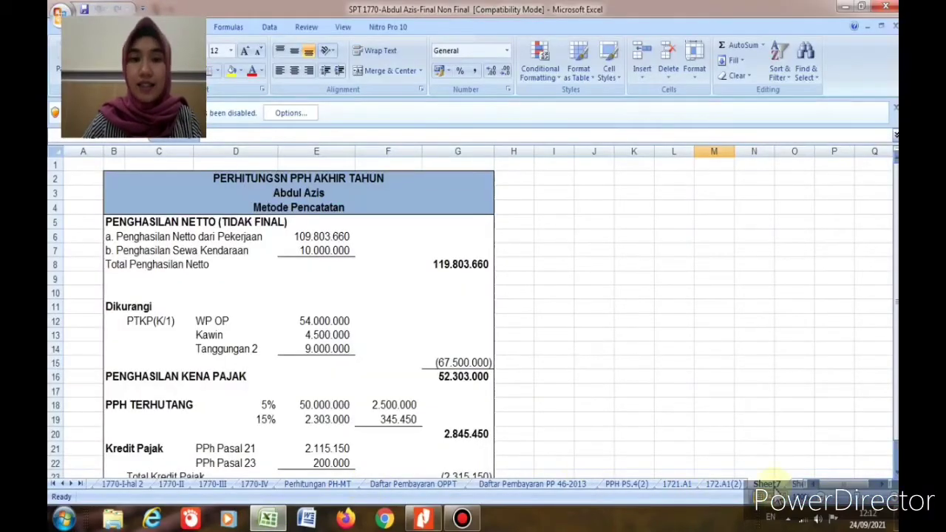
# Step: View the Daftar Penghasilan income list on Sheet8, then go back to the Soal SPT 1770 PDF
pyautogui.click(798, 484)
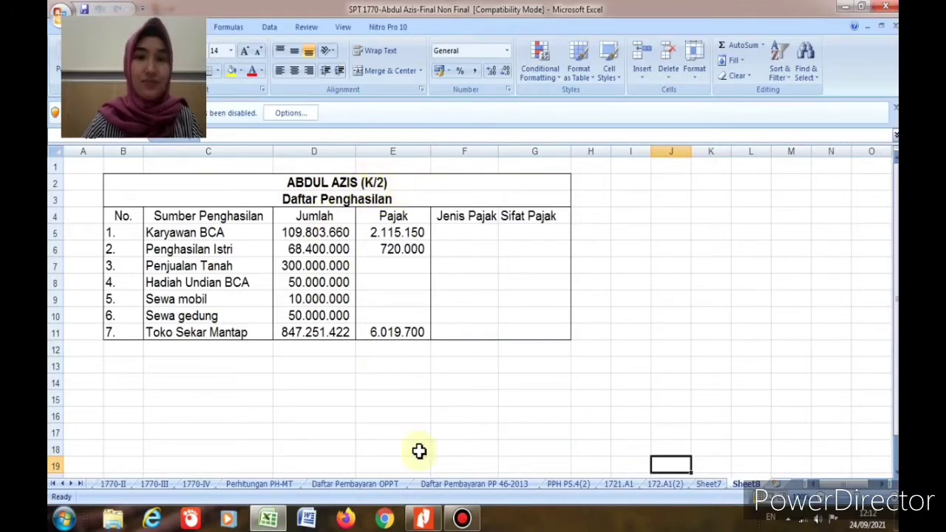
pyautogui.click(422, 519)
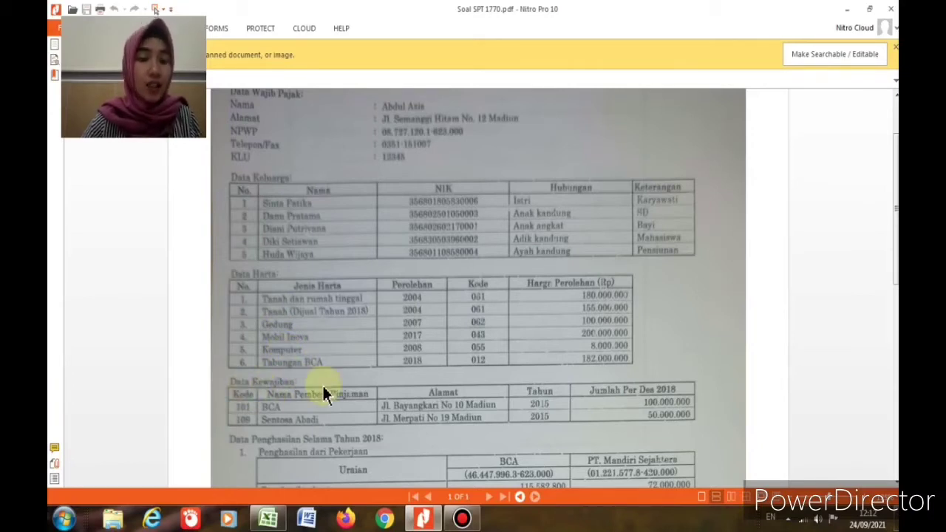
# Step: Read the Data Kewajiban and Penghasilan tables in the PDF, then return to Daftar Penghasilan
pyautogui.scroll(-1, 326, 390)
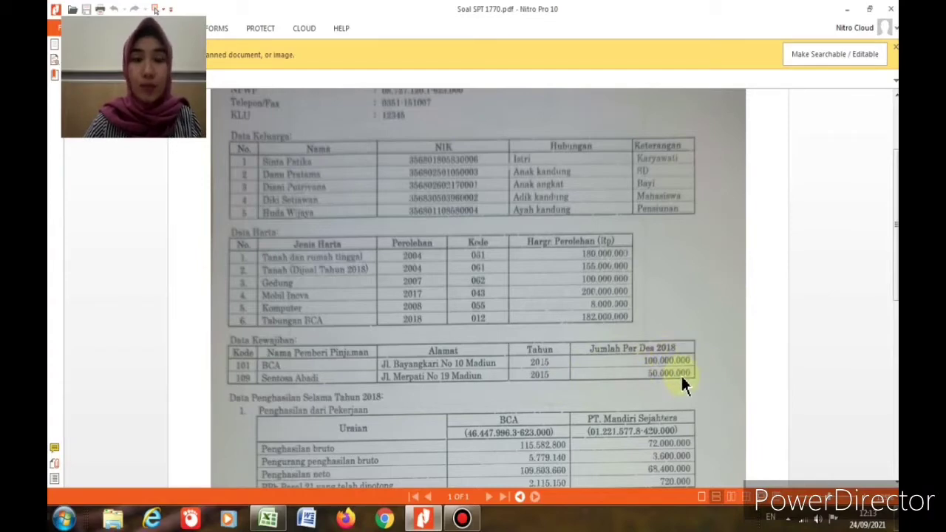
pyautogui.scroll(-3, 682, 380)
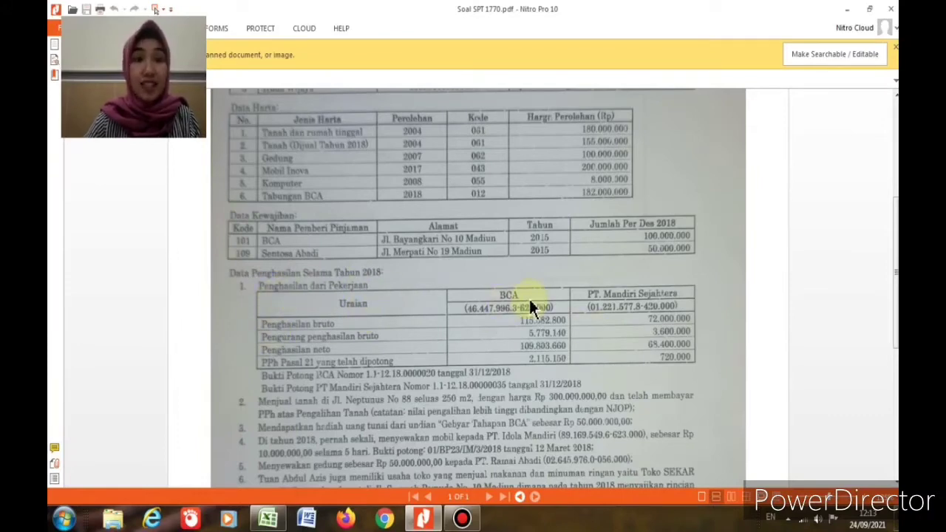
pyautogui.scroll(5, 528, 297)
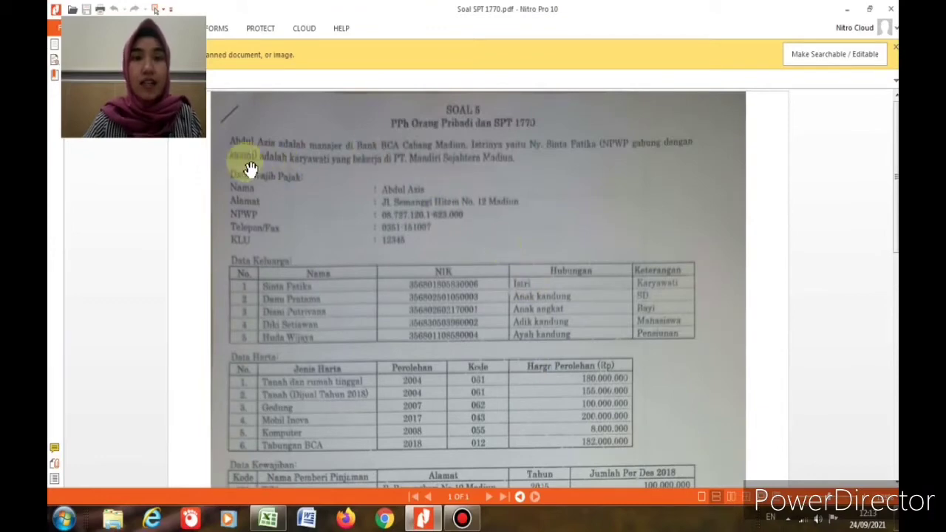
pyautogui.scroll(-5, 528, 363)
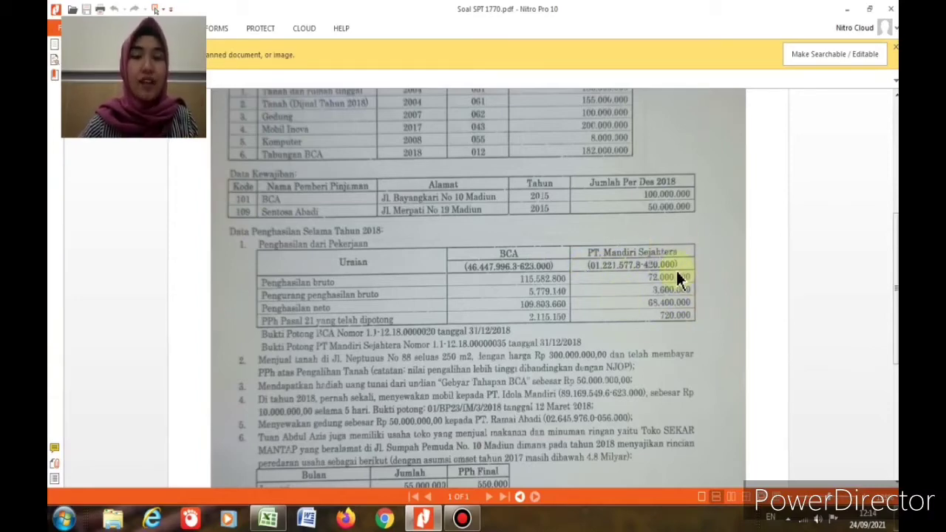
pyautogui.click(267, 519)
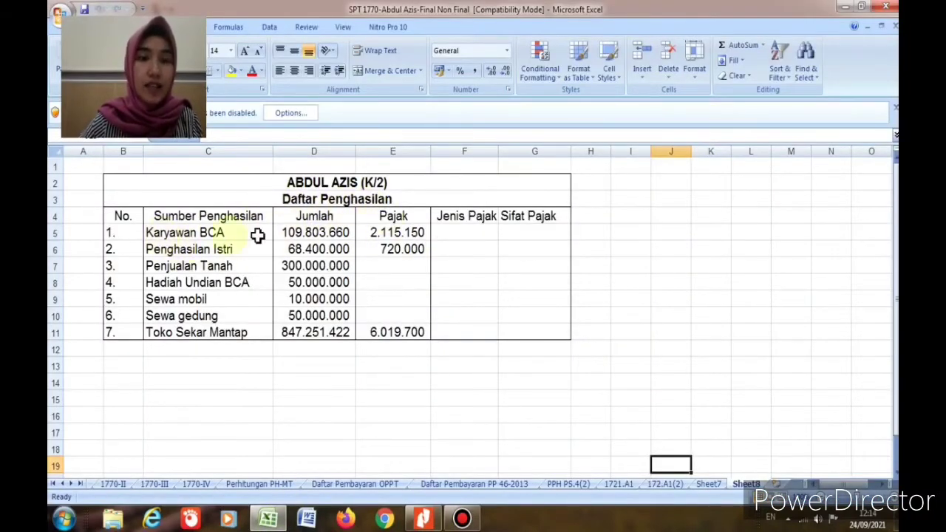
# Step: Mark Karyawan BCA as PPh Ps 21, Tidak Final in F5 and G5
pyautogui.click(307, 235)
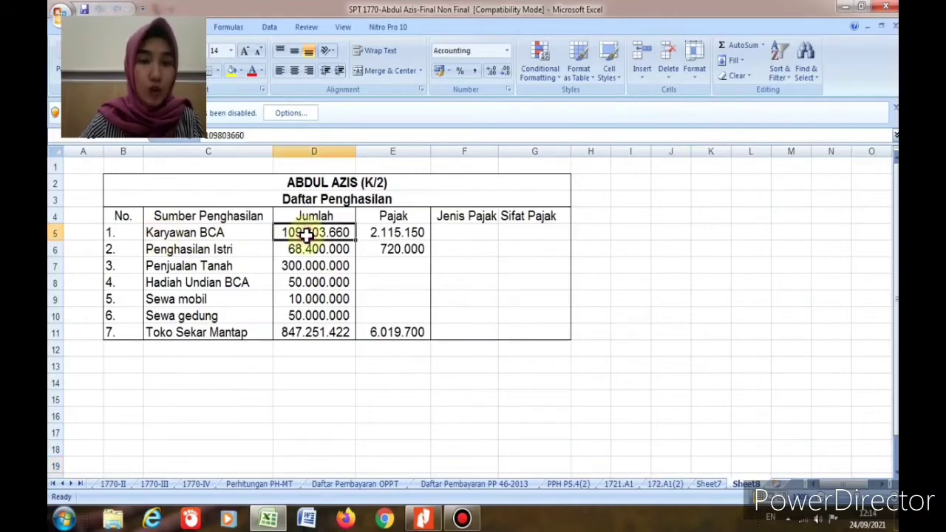
pyautogui.click(388, 234)
pyautogui.click(451, 235)
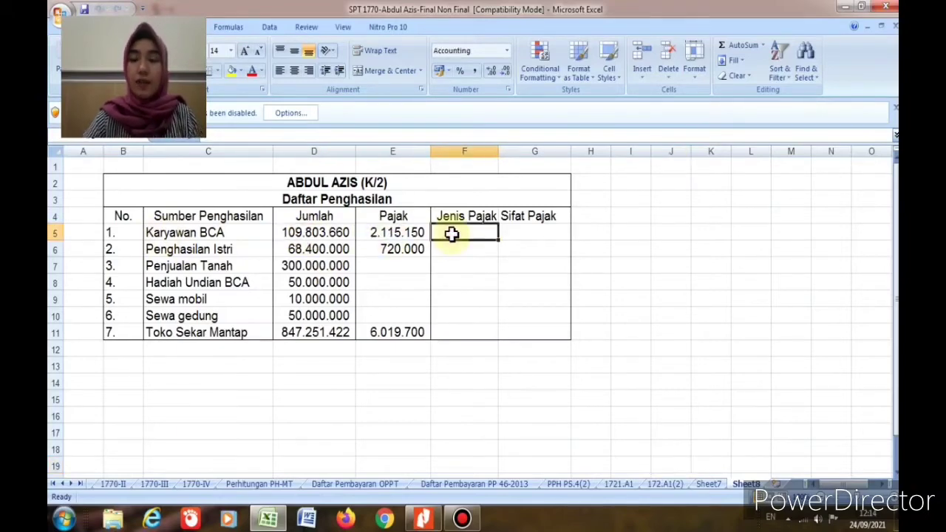
pyautogui.write('PPh Ps 21')
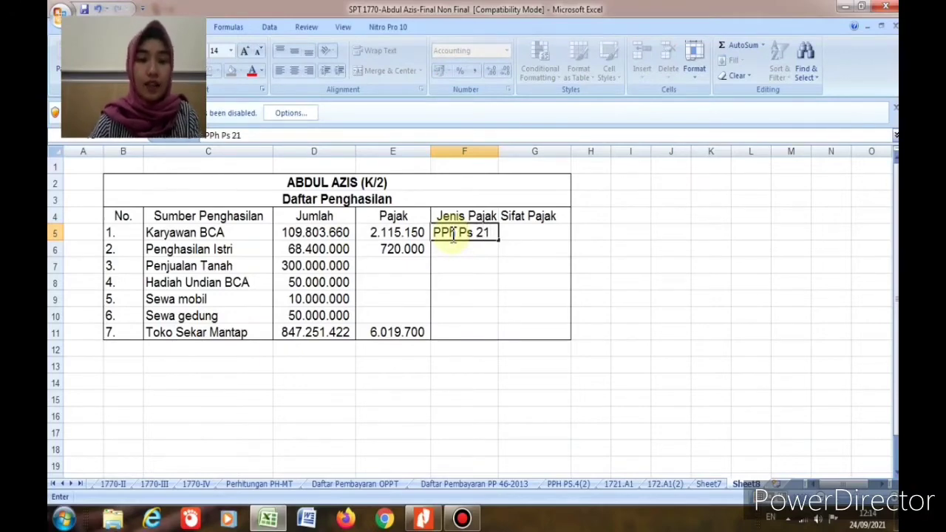
pyautogui.press('Tab')
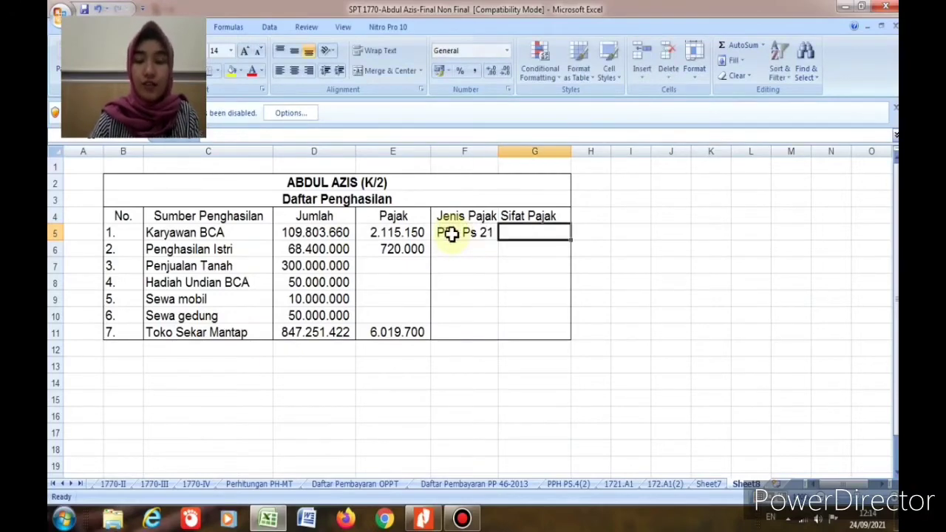
pyautogui.write('tifa')
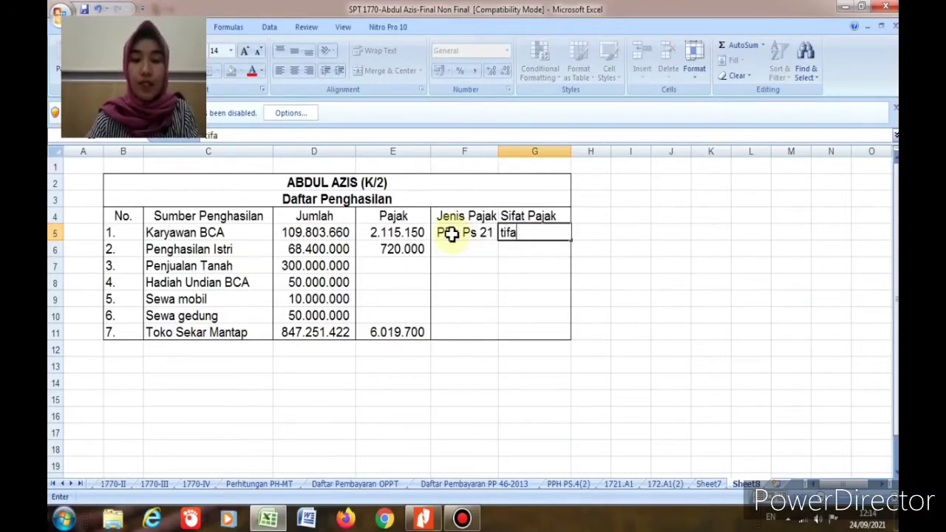
pyautogui.write('k Final')
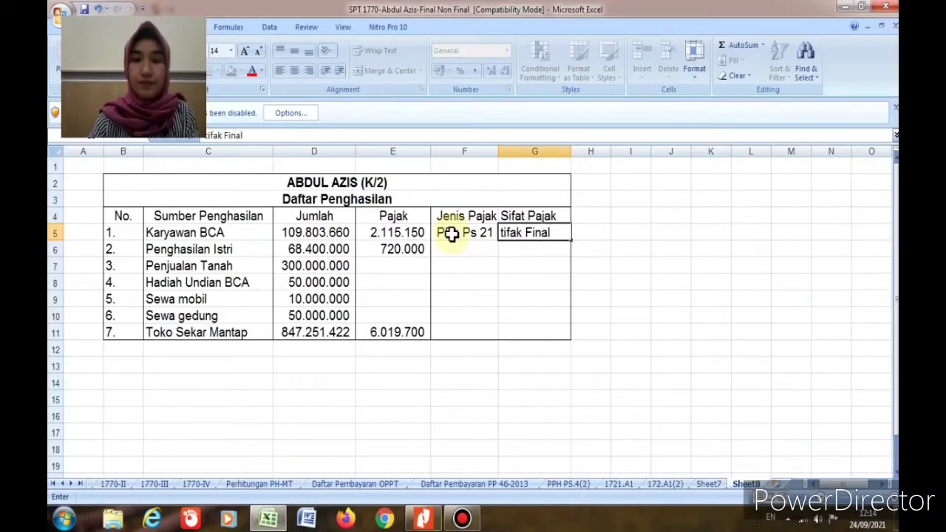
pyautogui.click(509, 234)
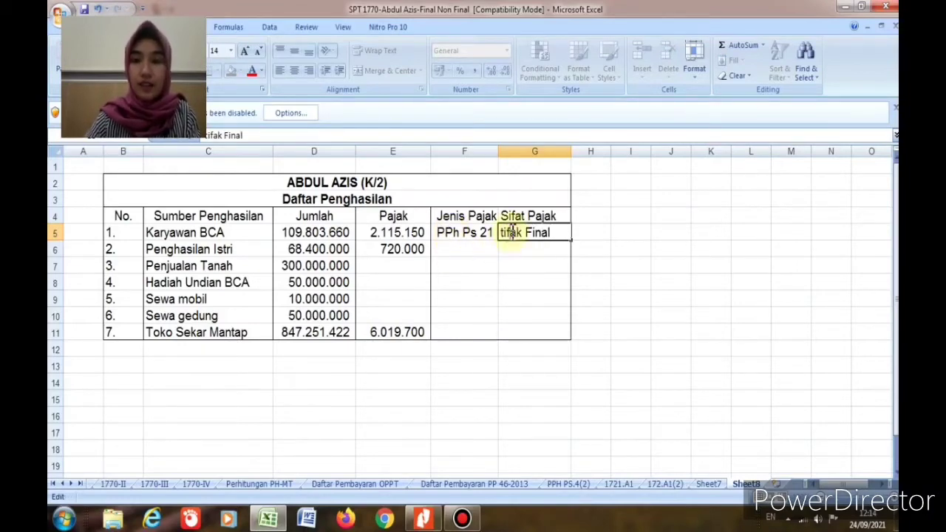
pyautogui.press('BackSpace')
pyautogui.press('BackSpace')
pyautogui.press('BackSpace')
pyautogui.write('Tida')
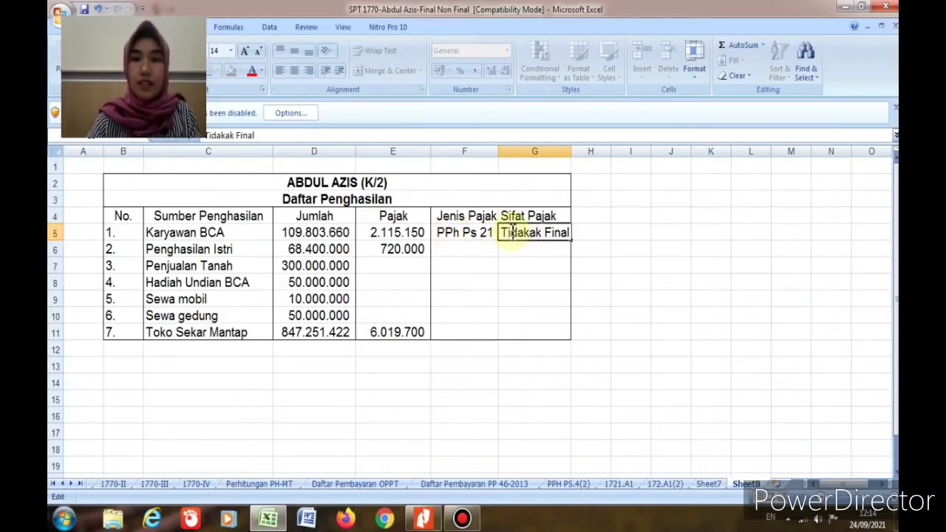
pyautogui.press('BackSpace')
pyautogui.press('Return')
pyautogui.press('Left')
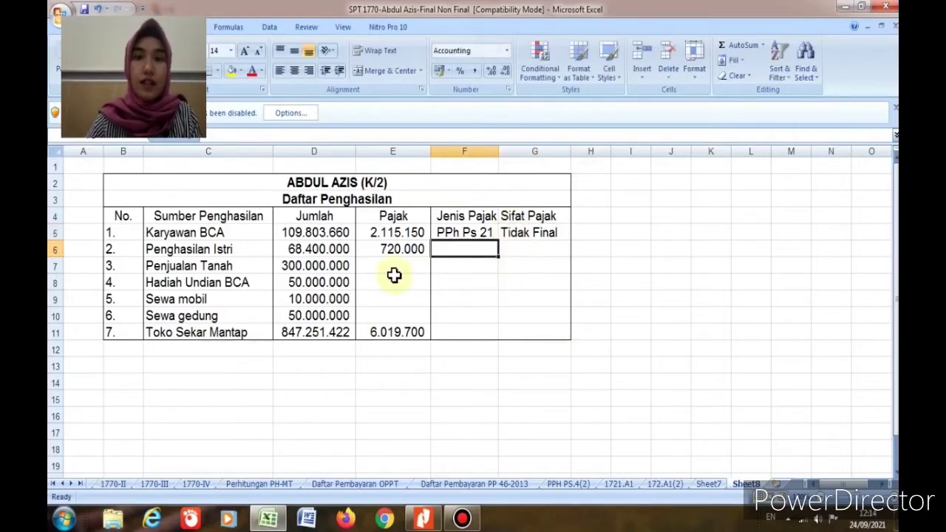
# Step: Mark Penghasilan Istri as PPh Ps 21, Final in F6 and G6, then return to the PDF
pyautogui.click(298, 254)
pyautogui.click(390, 250)
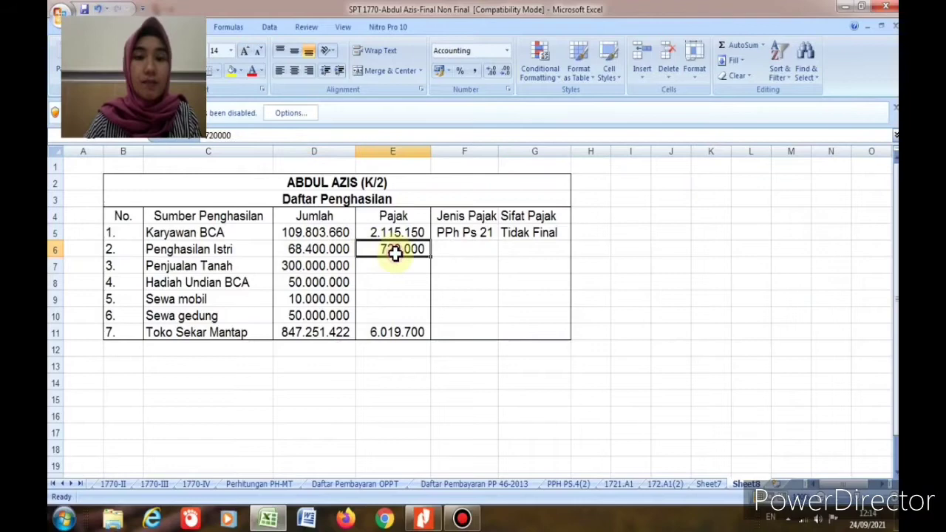
pyautogui.click(457, 252)
pyautogui.write('PPh Ps 21')
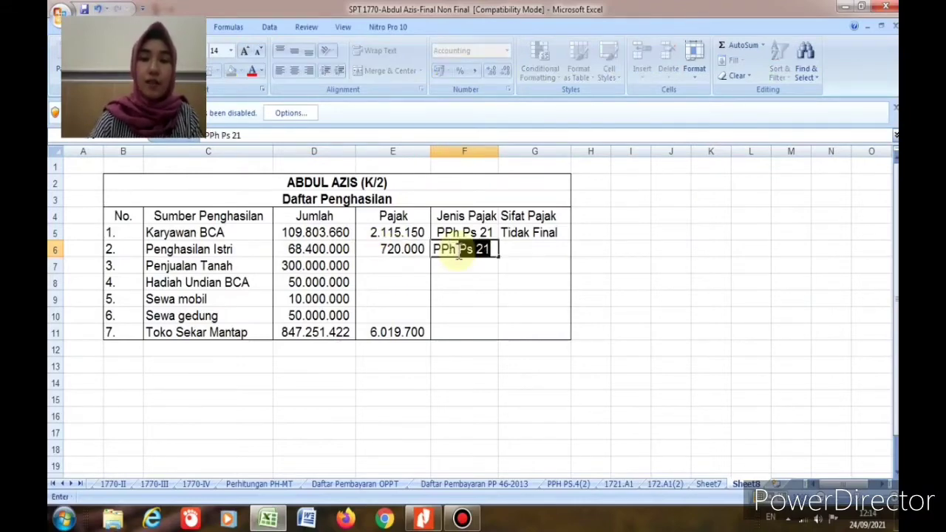
pyautogui.press('Tab')
pyautogui.write('Final')
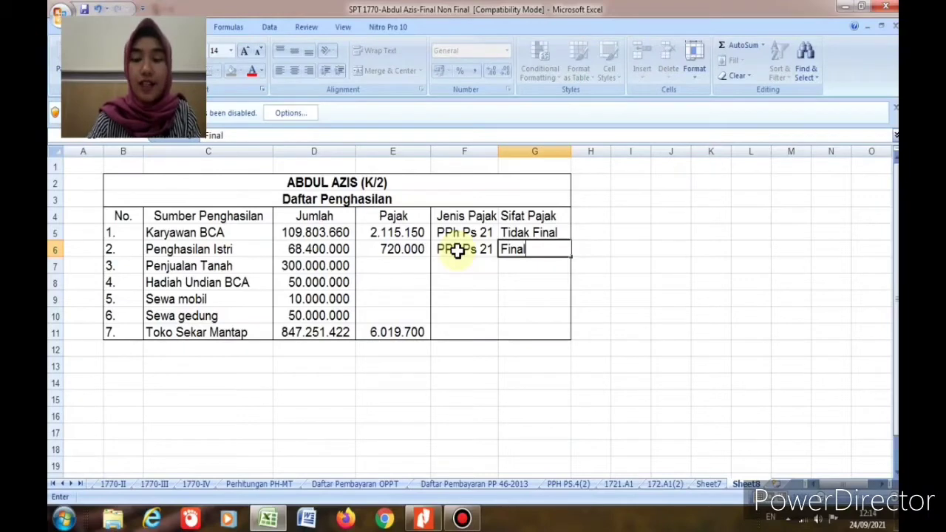
pyautogui.press('Return')
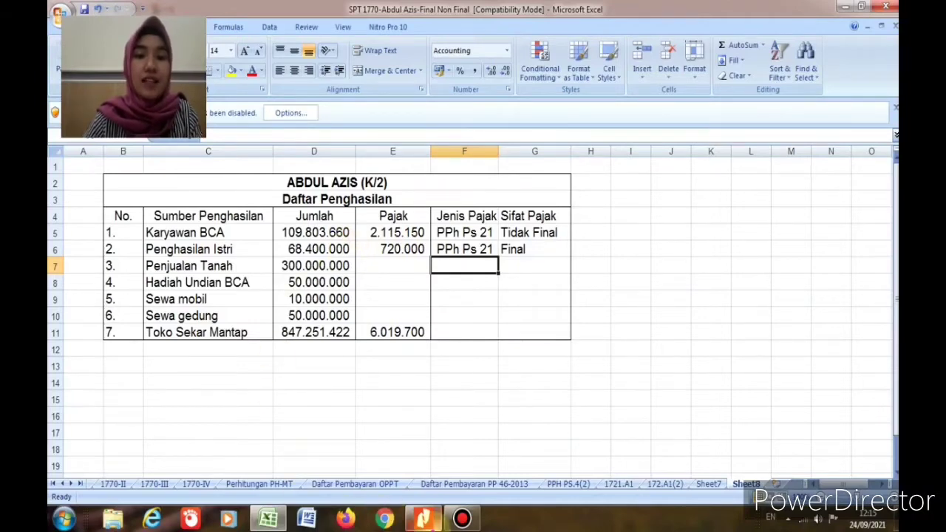
pyautogui.click(422, 519)
pyautogui.scroll(-1, 232, 380)
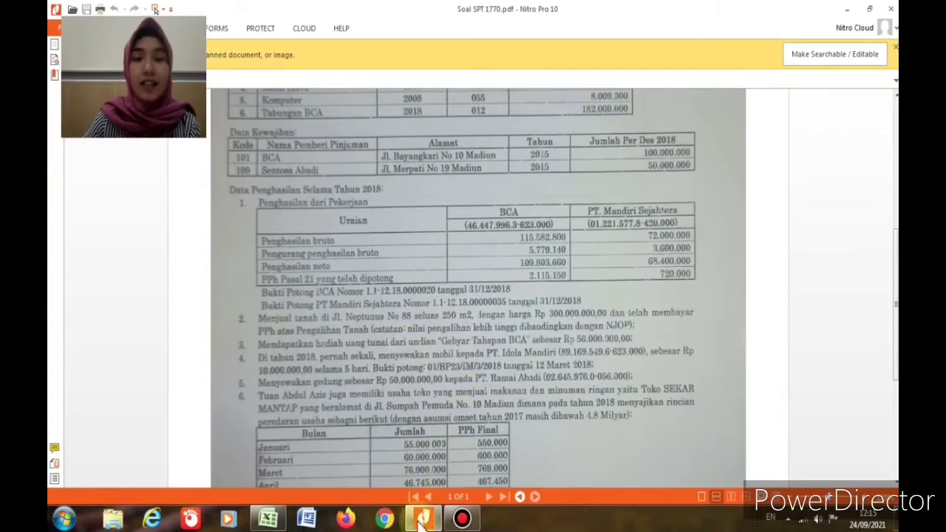
# Step: Record Penjualan Tanah as PPh Ps 4 (2) with tax =2,5%*D7, giving 7.500.000
pyautogui.click(269, 517)
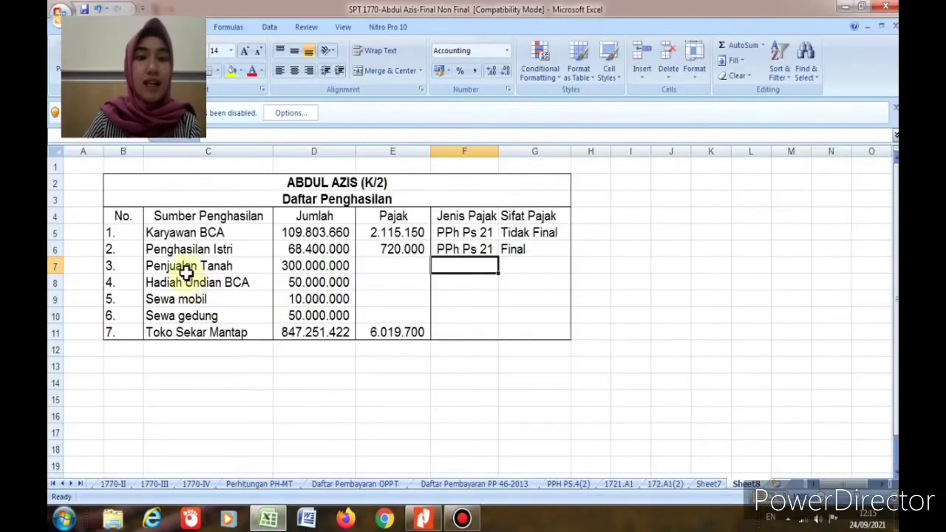
pyautogui.click(385, 264)
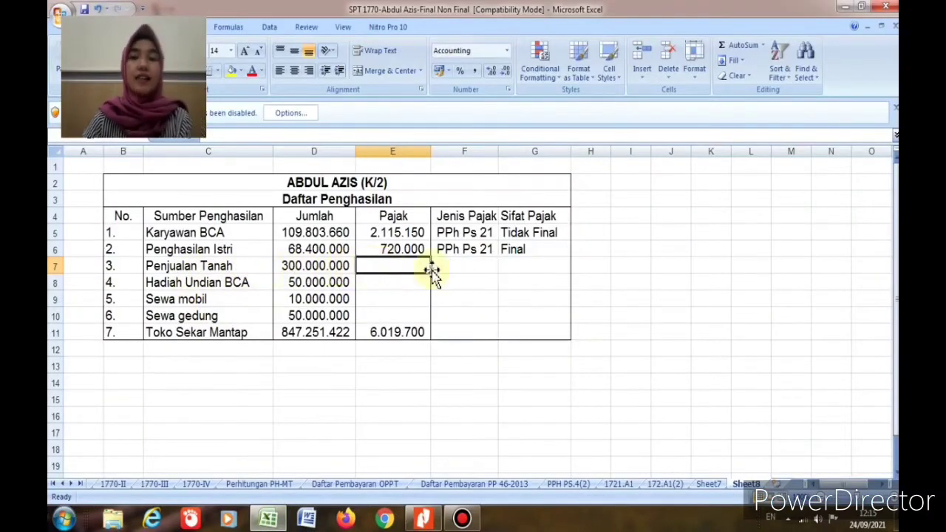
pyautogui.click(441, 267)
pyautogui.write('PPh ')
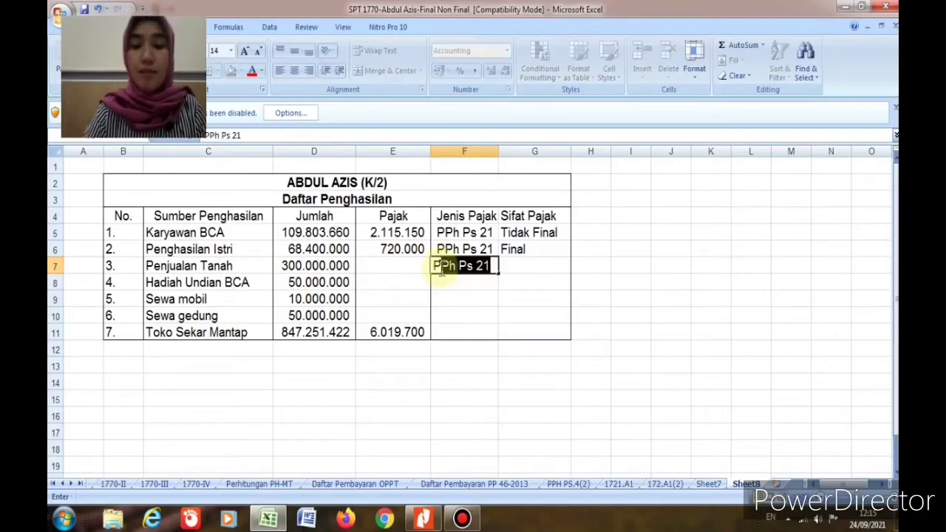
pyautogui.write('P')
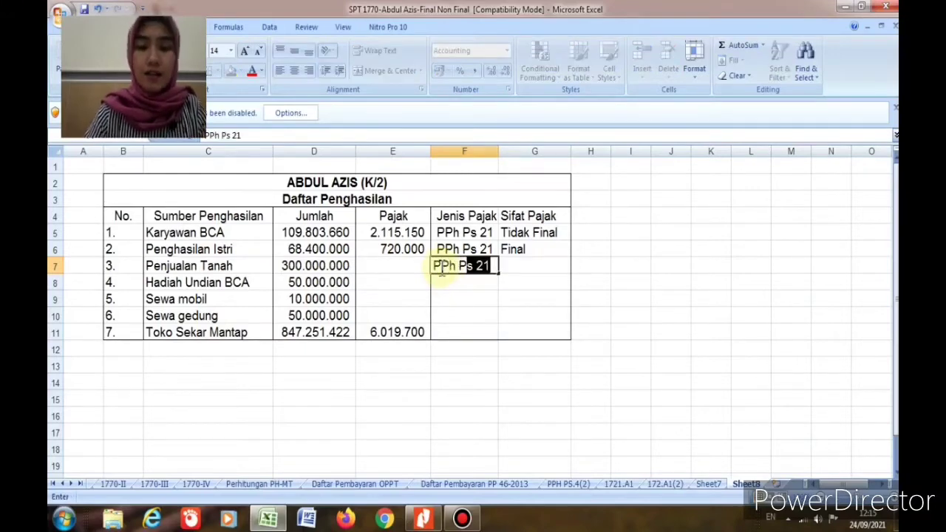
pyautogui.write('s 4')
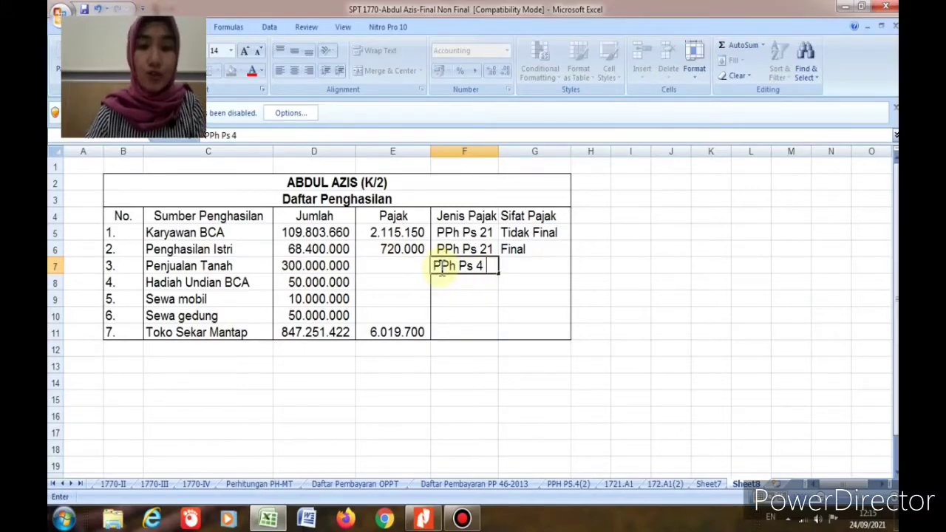
pyautogui.write(' (2')
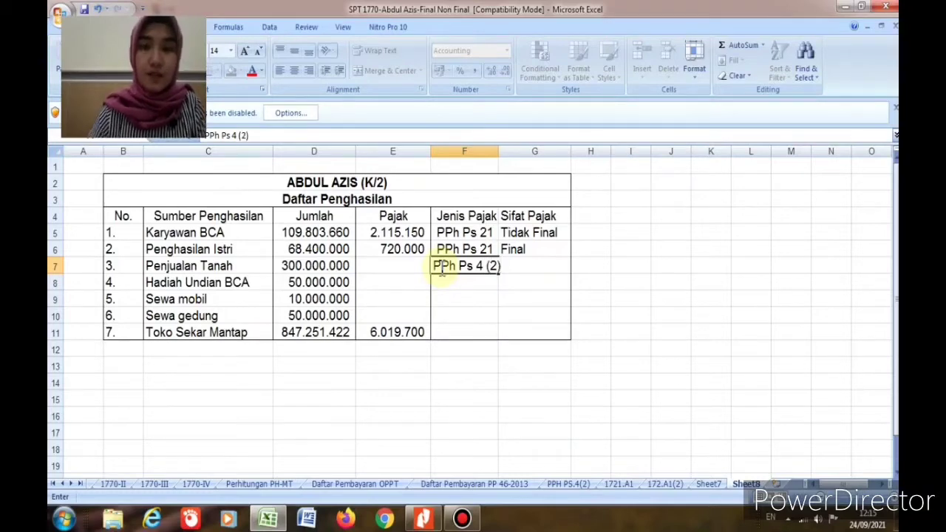
pyautogui.write(')')
pyautogui.click(390, 268)
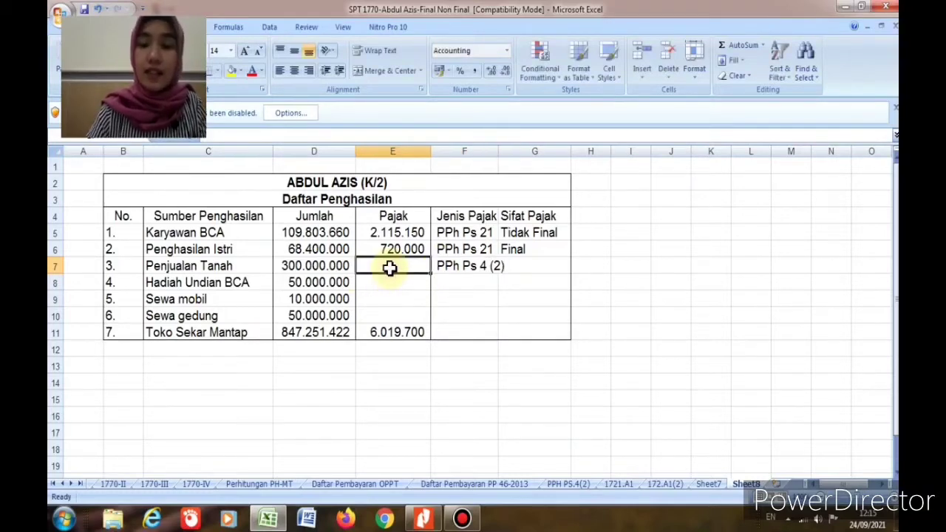
pyautogui.write('=')
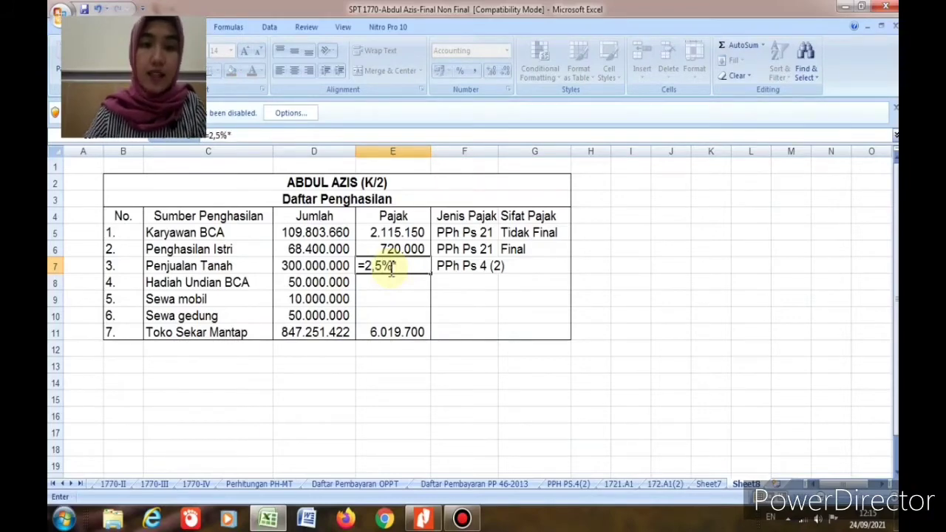
pyautogui.write('2,5%*')
pyautogui.click(325, 267)
pyautogui.press('Return')
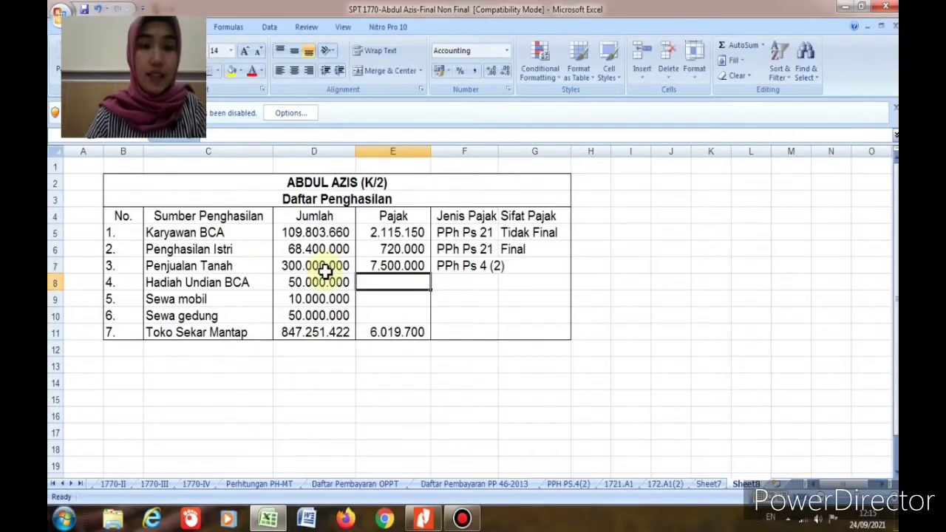
# Step: Mark Penjualan Tanah as Final in G7 and widen column F to fit PPh Ps 4 (2)
pyautogui.click(529, 270)
pyautogui.write('Final')
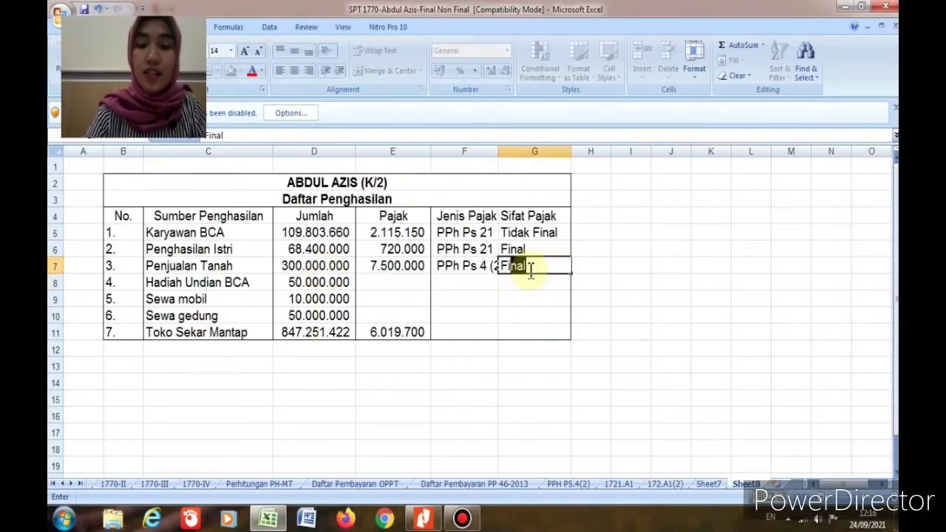
pyautogui.press('Return')
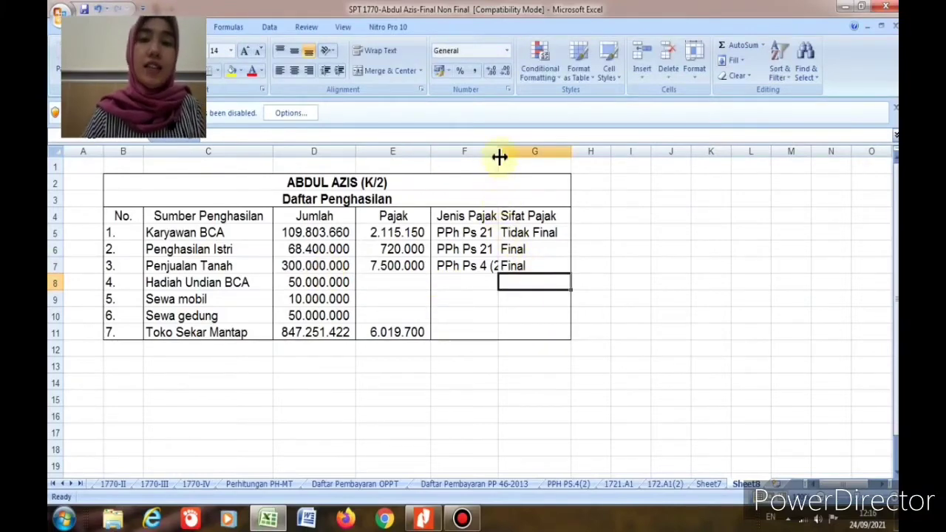
pyautogui.moveTo(499, 152); pyautogui.dragTo(507, 151)
pyautogui.click(449, 268)
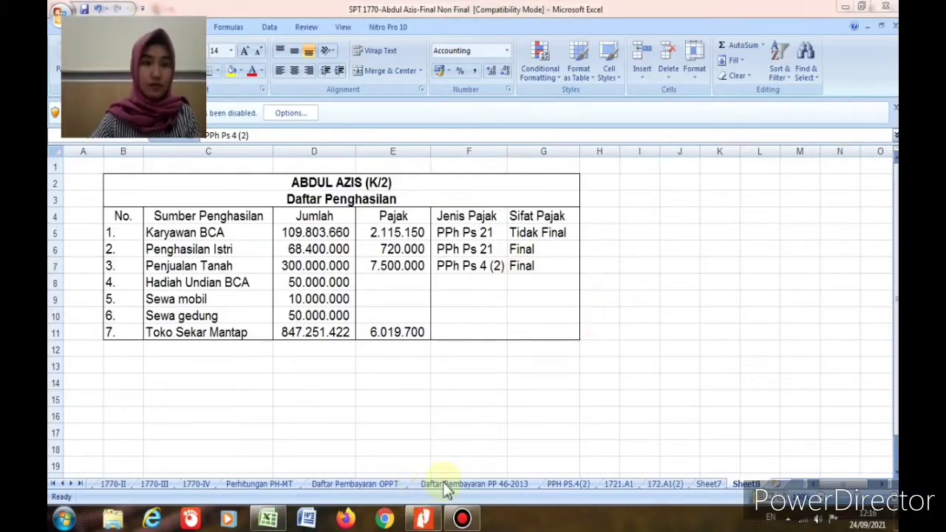
pyautogui.click(426, 521)
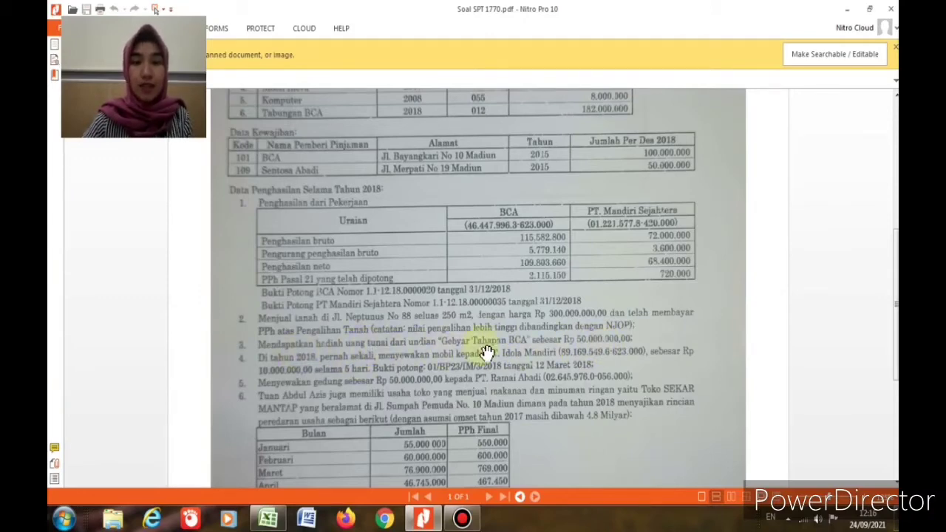
# Step: Copy PPh Ps 4 (2) and Final from row 7 into F8 and G8 for Hadiah Undian BCA
pyautogui.click(267, 519)
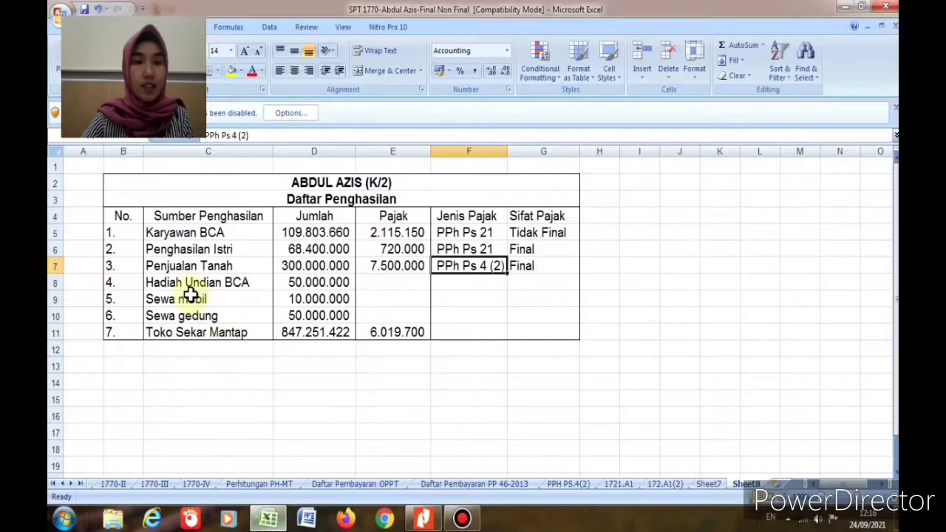
pyautogui.click(297, 284)
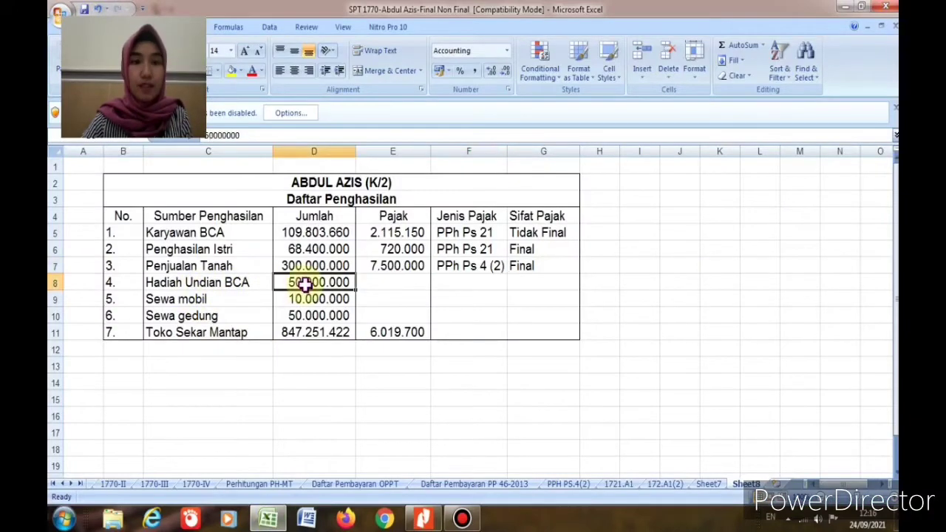
pyautogui.click(457, 269)
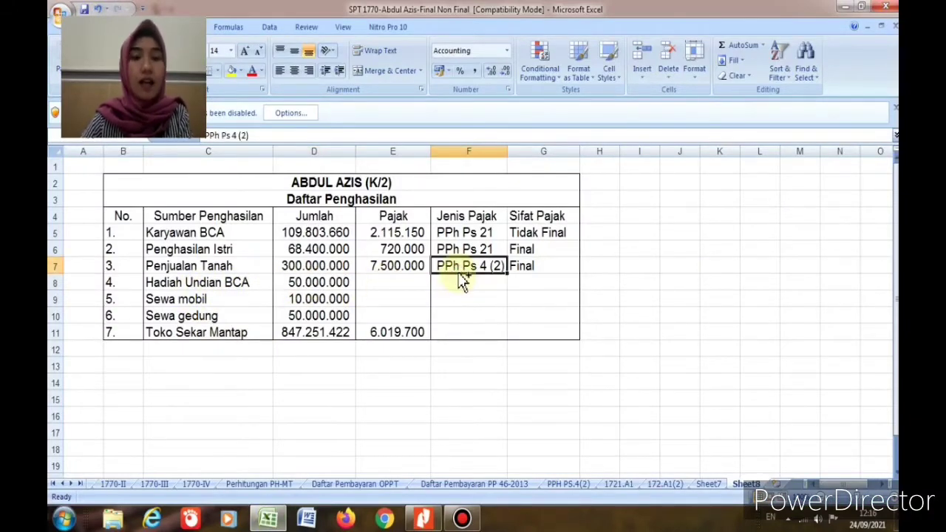
pyautogui.hotkey('ctrl', 'c')
pyautogui.click(455, 281)
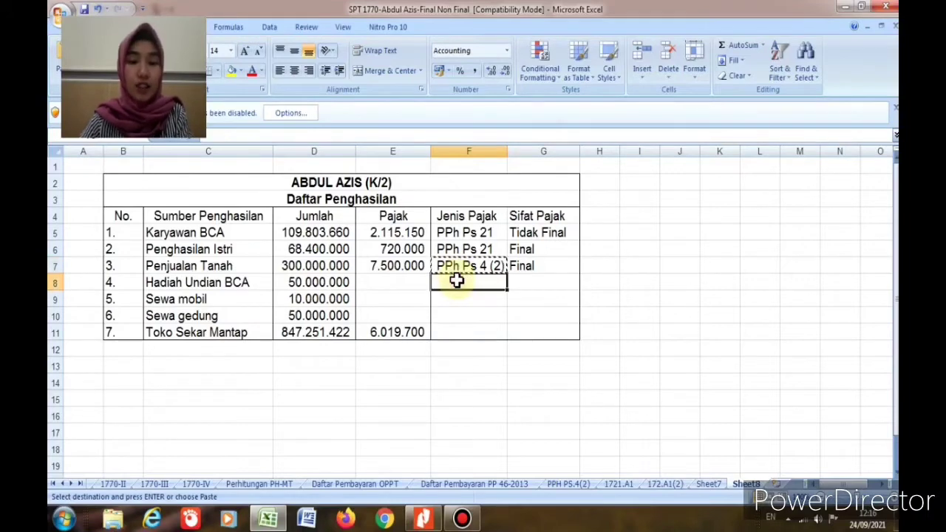
pyautogui.hotkey('ctrl', 'v')
pyautogui.click(532, 268)
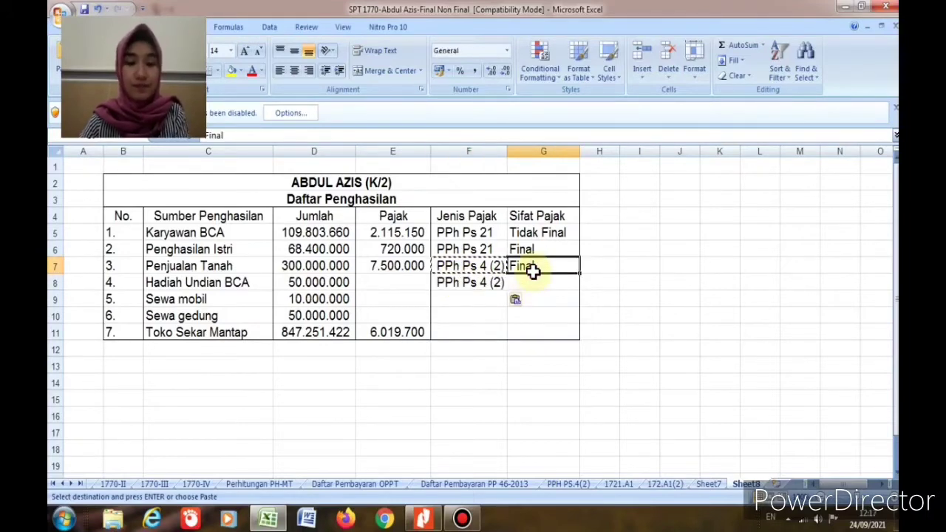
pyautogui.hotkey('ctrl', 'c')
pyautogui.click(530, 281)
pyautogui.hotkey('ctrl', 'v')
# Step: Enter =25%*D8 in E8 for a 12.500.000 prize tax, then return to the PDF
pyautogui.click(390, 283)
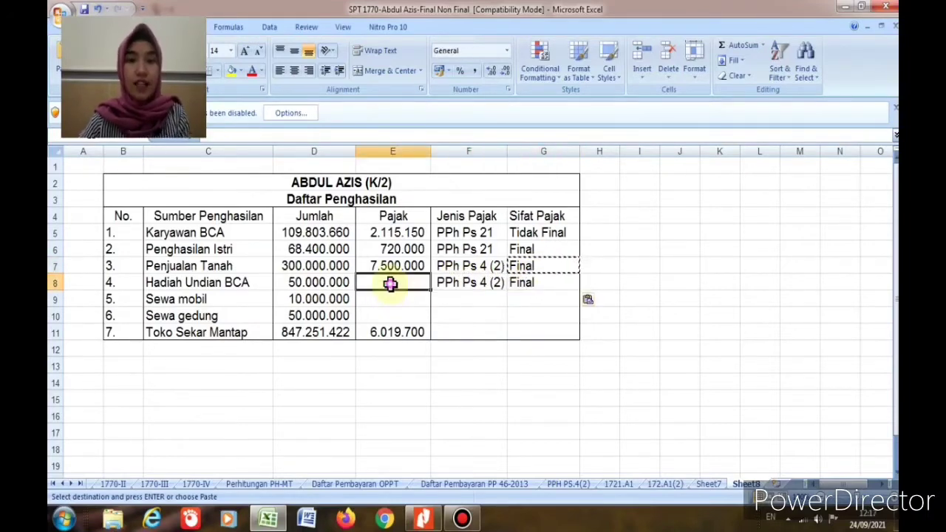
pyautogui.doubleClick(390, 284)
pyautogui.write('=')
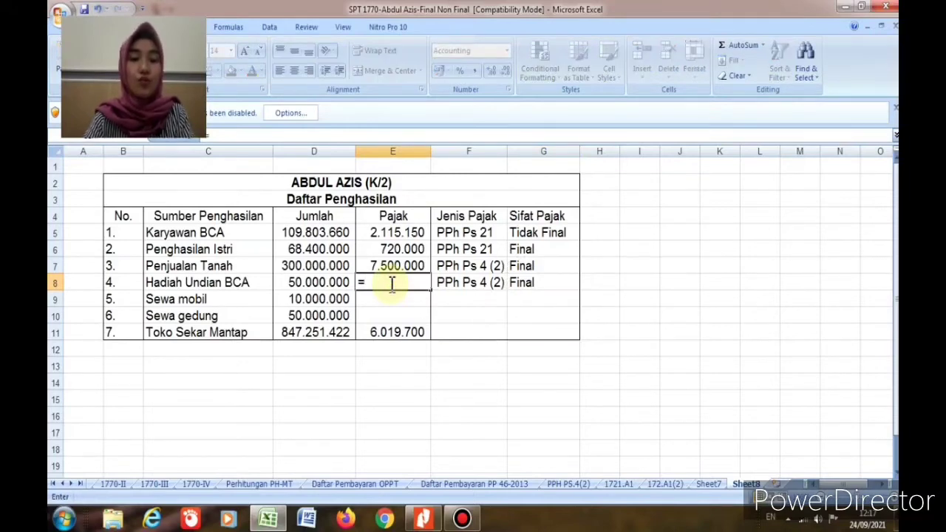
pyautogui.write('25')
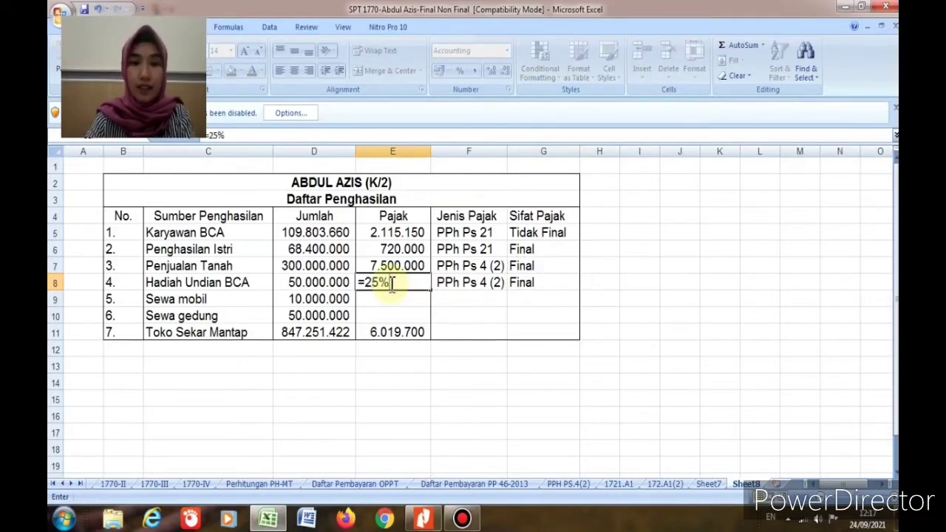
pyautogui.write('%*')
pyautogui.click(327, 282)
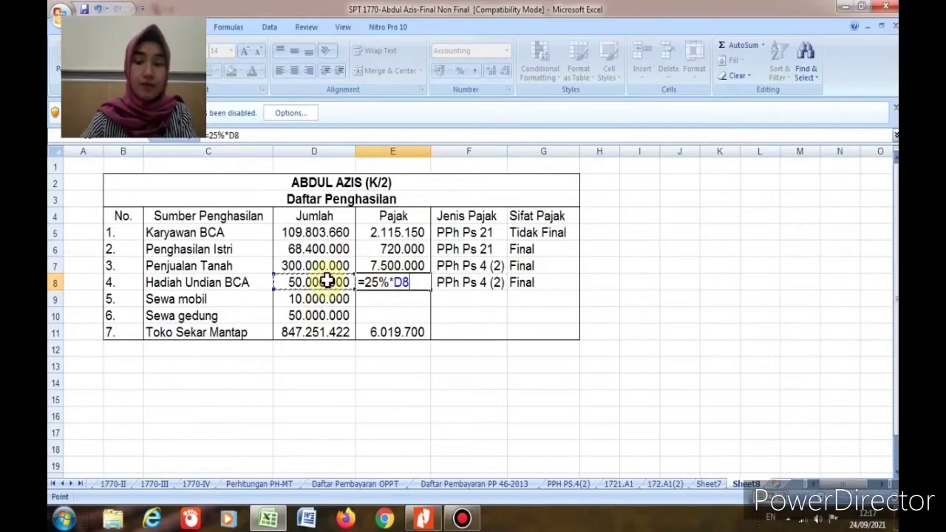
pyautogui.press('Return')
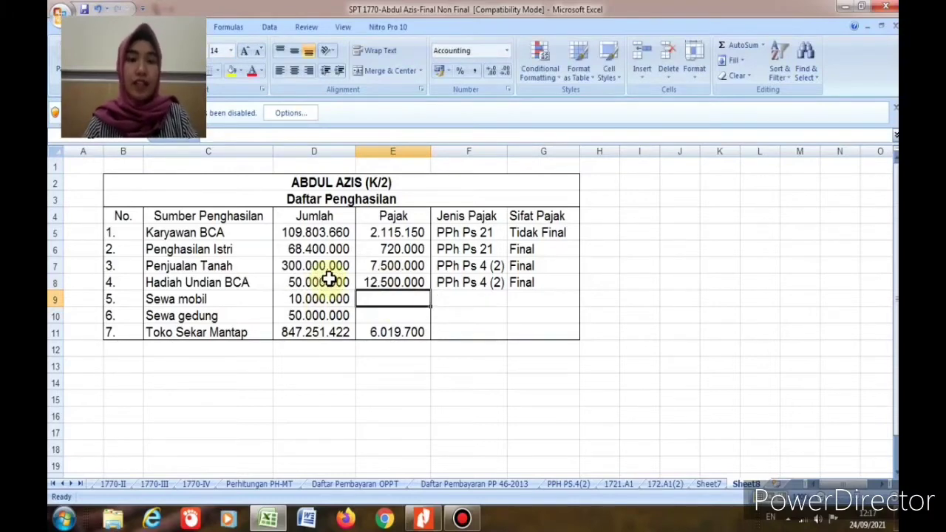
pyautogui.click(392, 285)
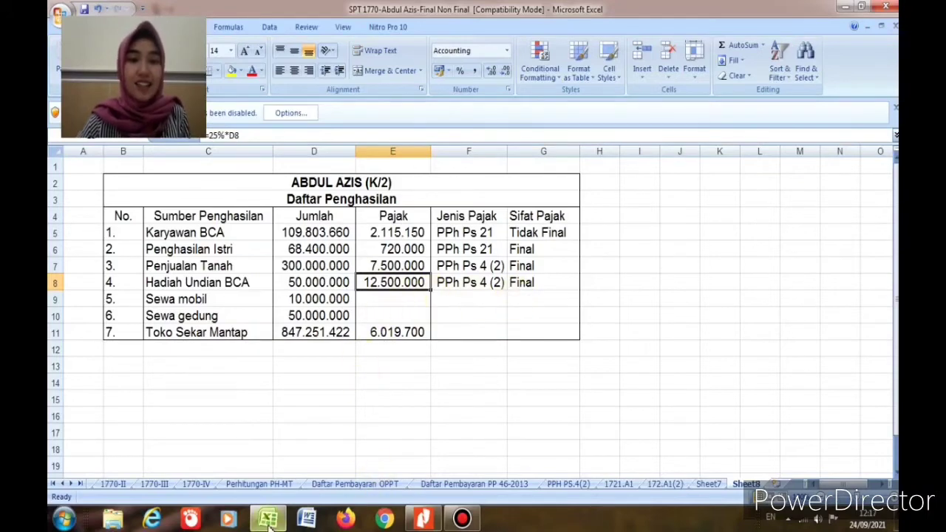
pyautogui.click(421, 519)
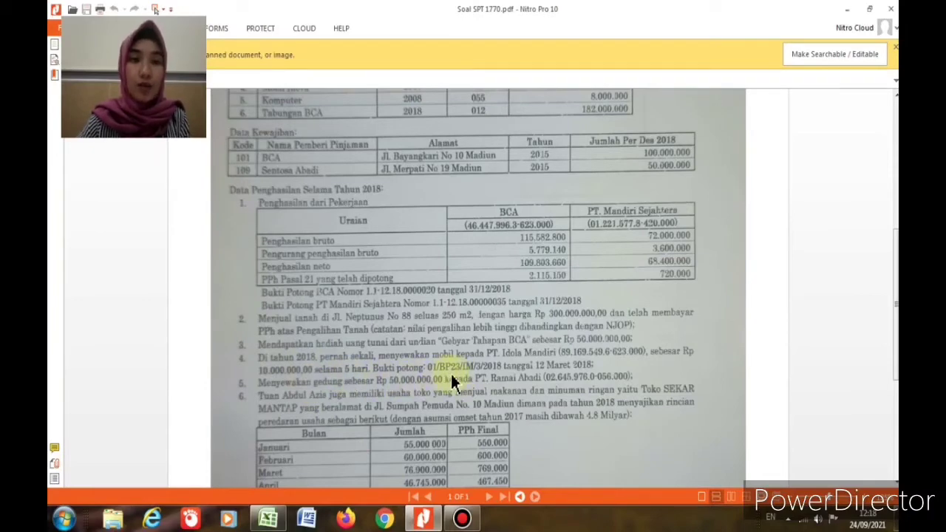
# Step: Mark Sewa mobil as PPh Ps 23, Tidak Final in F9 and G9
pyautogui.click(423, 520)
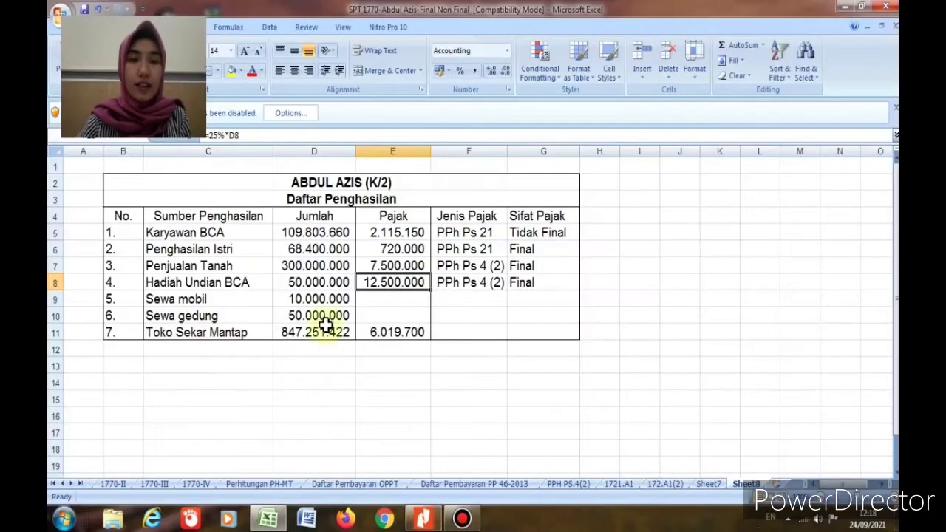
pyautogui.click(337, 300)
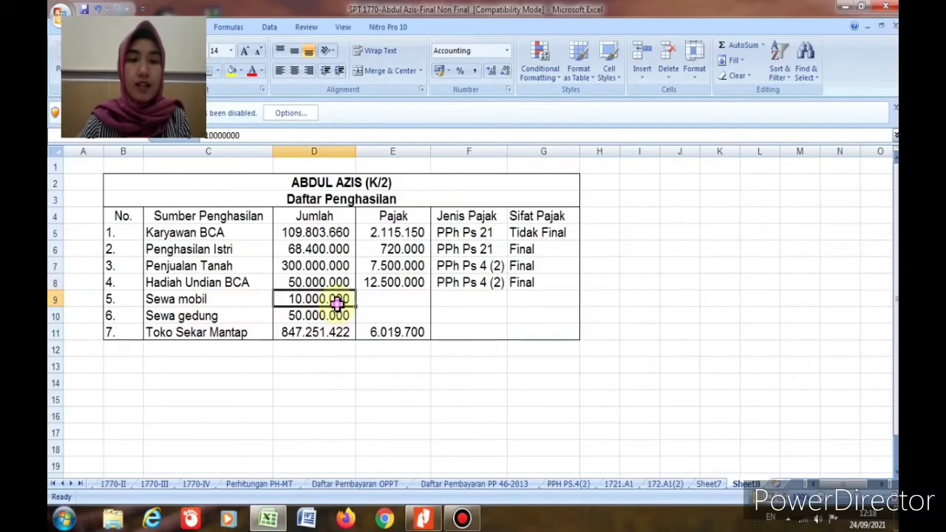
pyautogui.click(464, 302)
pyautogui.write('PPh')
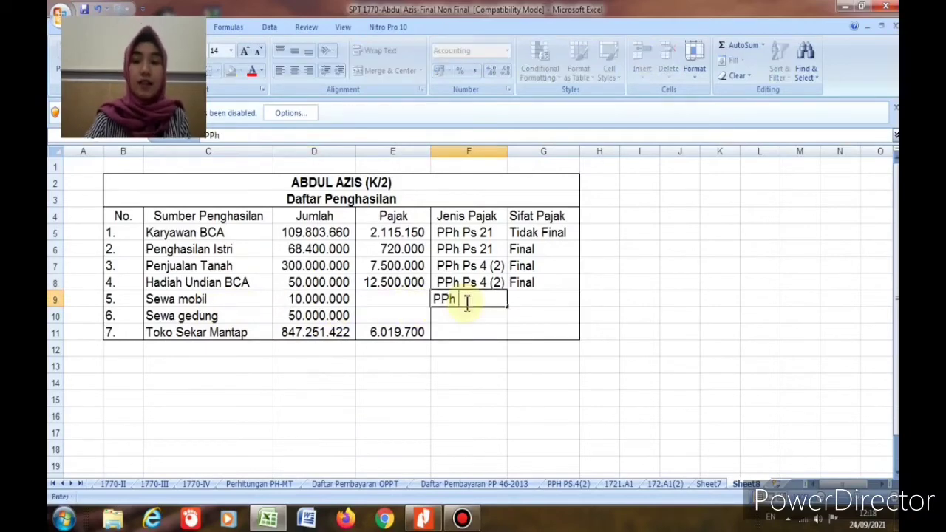
pyautogui.write(' Ps 23')
pyautogui.press('Tab')
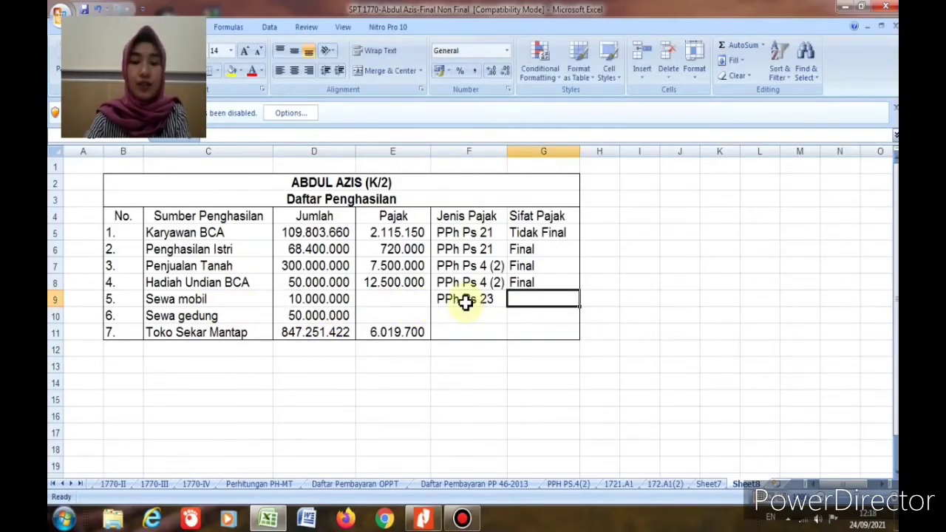
pyautogui.write('id')
pyautogui.press('BackSpace')
pyautogui.press('BackSpace')
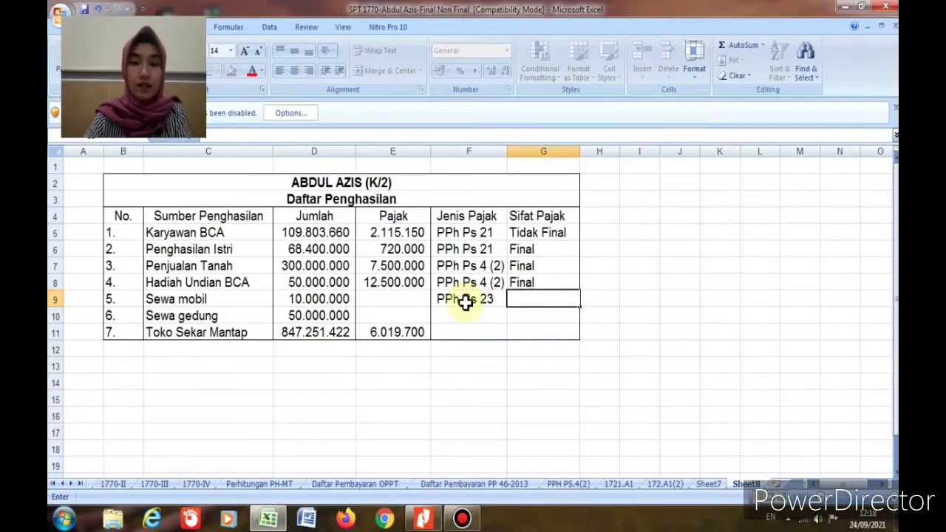
pyautogui.write('T')
pyautogui.press('Return')
# Step: Enter =2%*D9 in E9 for a 200.000 car rental tax, then return to the PDF
pyautogui.click(395, 301)
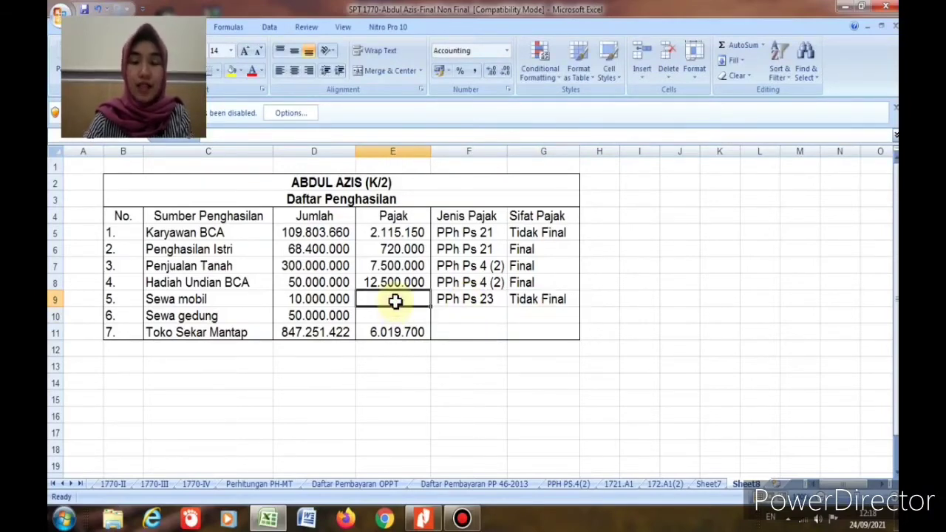
pyautogui.write('=2')
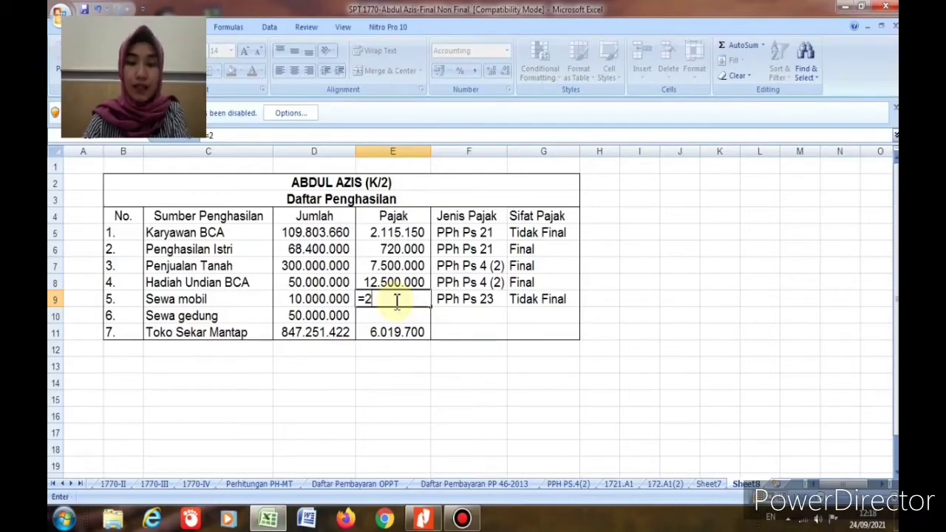
pyautogui.write('%')
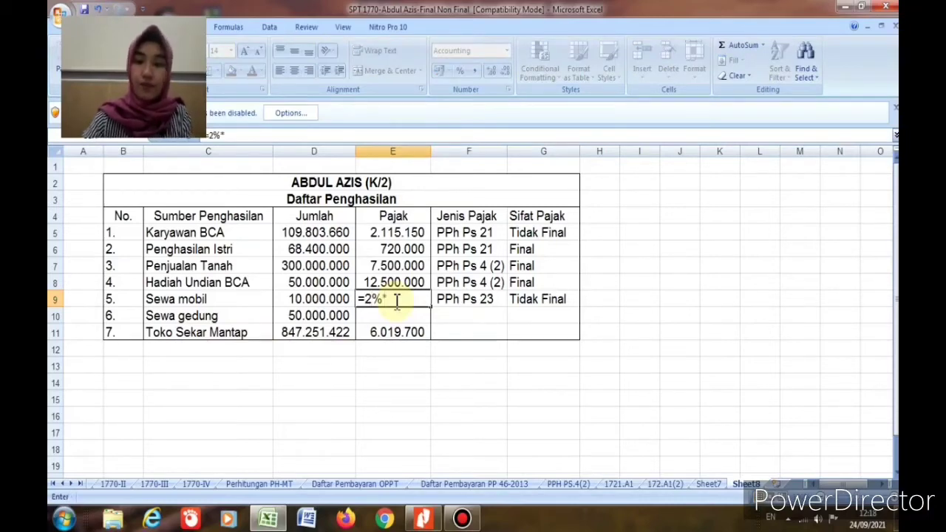
pyautogui.write('*')
pyautogui.click(346, 300)
pyautogui.press('Return')
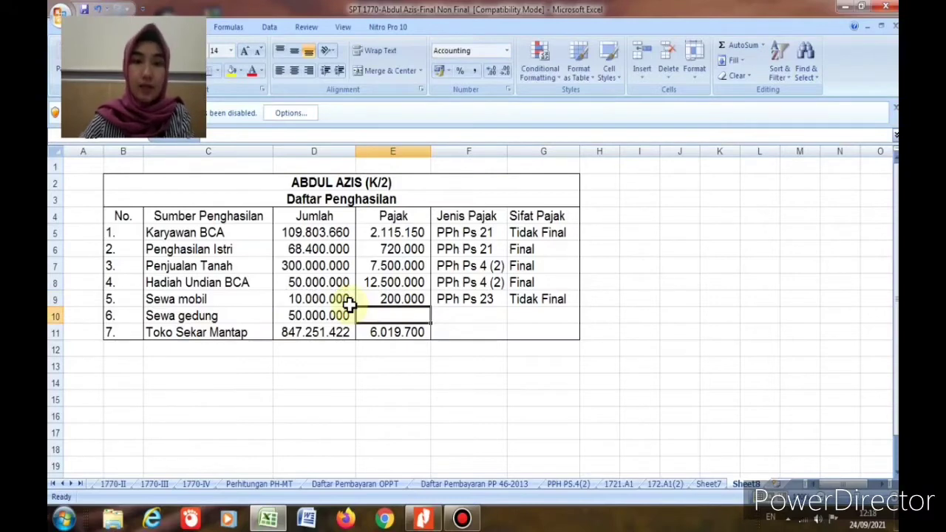
pyautogui.click(423, 519)
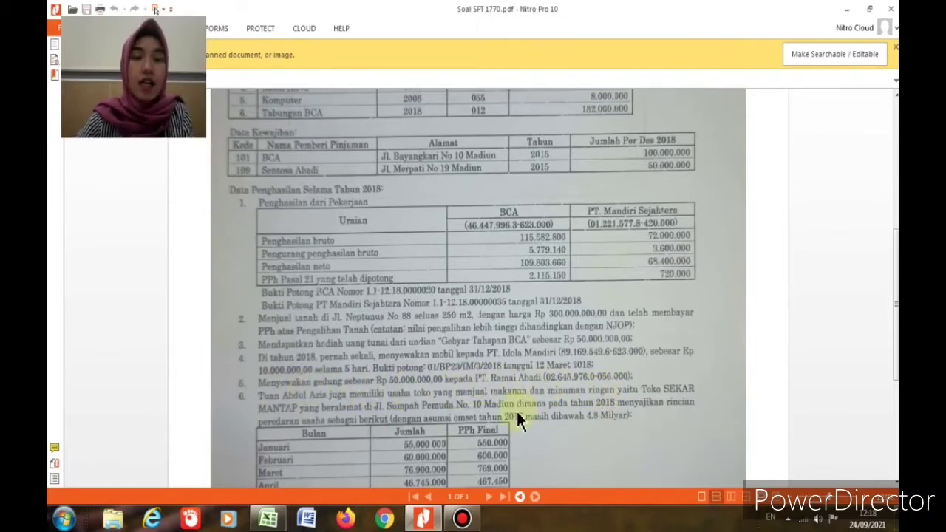
# Step: Copy PPh Ps 4 (2) and Final from row 8 into F10 and G10 for Sewa gedung
pyautogui.click(268, 518)
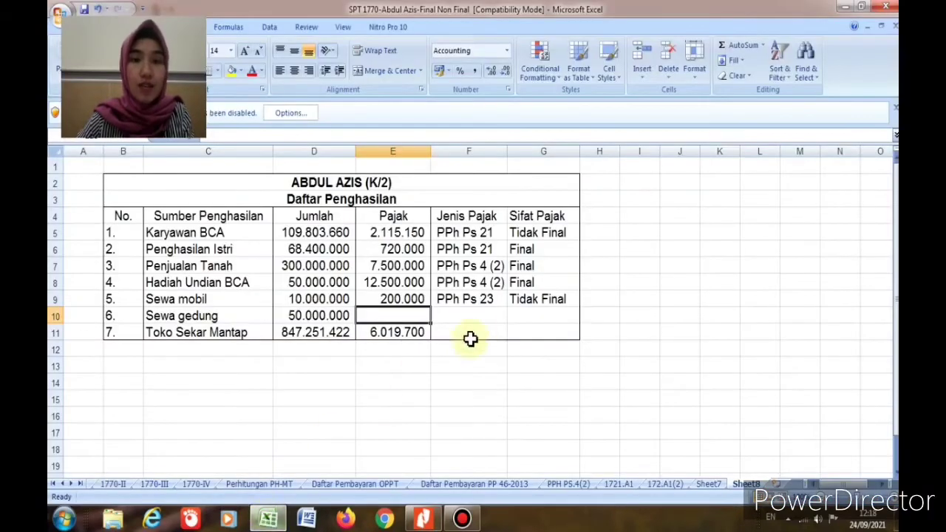
pyautogui.click(488, 284)
pyautogui.hotkey('ctrl', 'c')
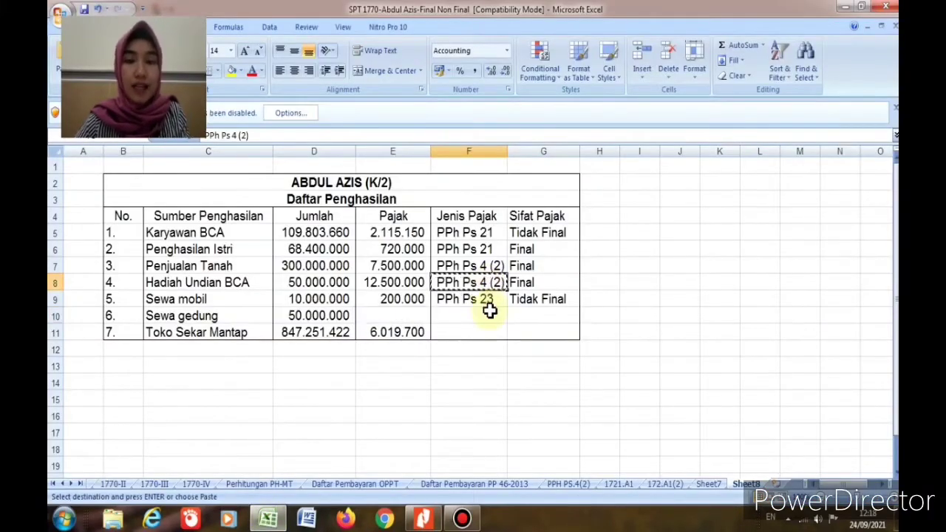
pyautogui.click(488, 313)
pyautogui.hotkey('ctrl', 'v')
pyautogui.click(522, 281)
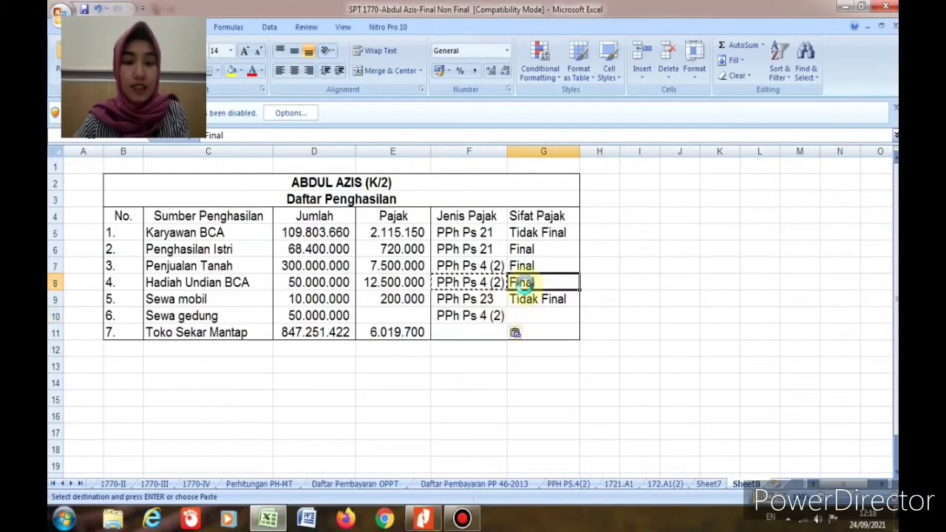
pyautogui.hotkey('ctrl', 'c')
pyautogui.click(527, 314)
pyautogui.hotkey('ctrl', 'v')
# Step: Enter =10%*D10 in E10 so the Sewa gedung tax is 5.000.000
pyautogui.click(405, 318)
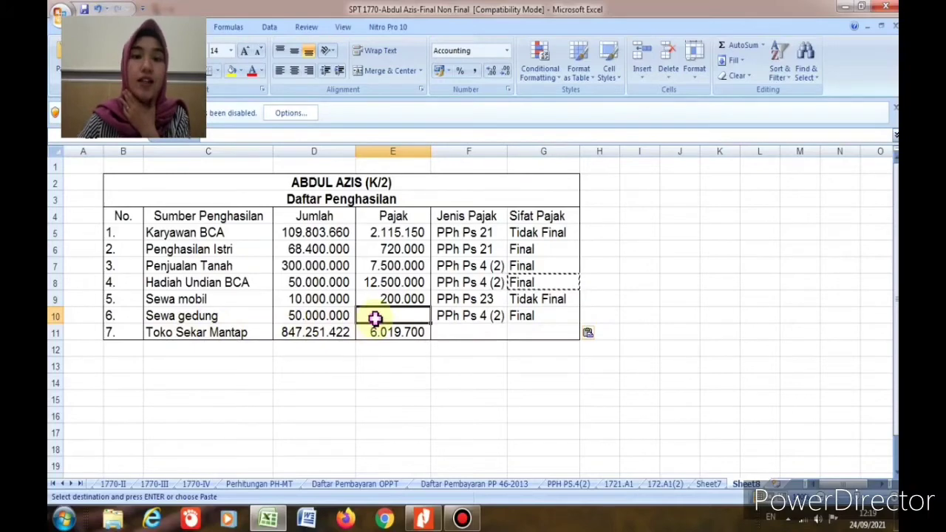
pyautogui.write('=10%')
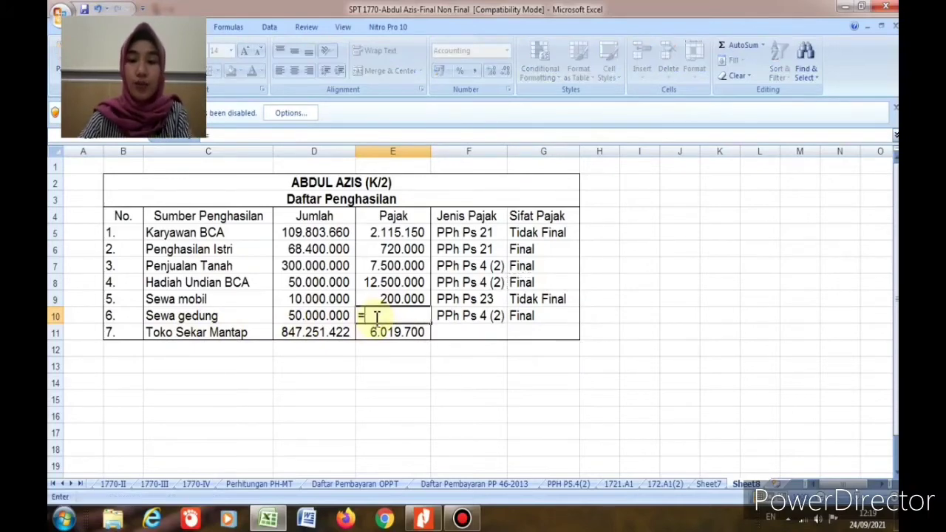
pyautogui.write('*')
pyautogui.click(314, 316)
pyautogui.press('Return')
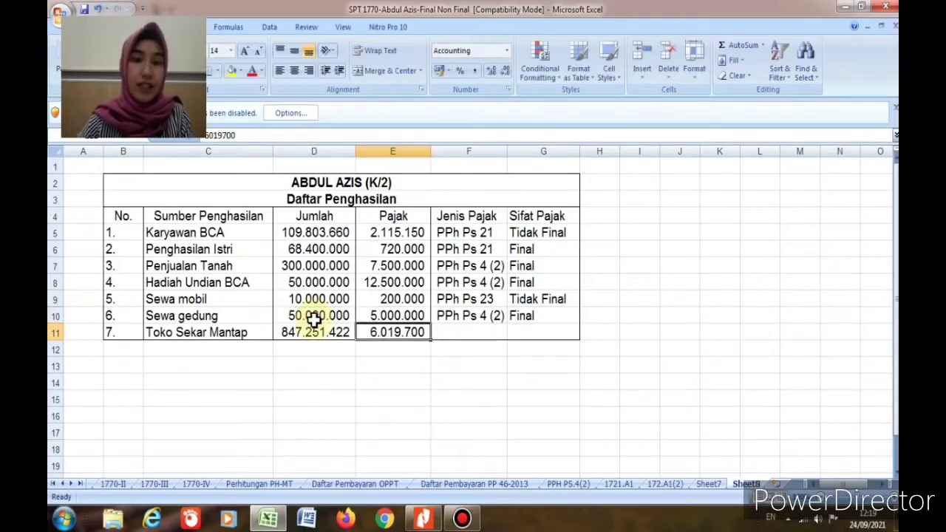
pyautogui.click(422, 518)
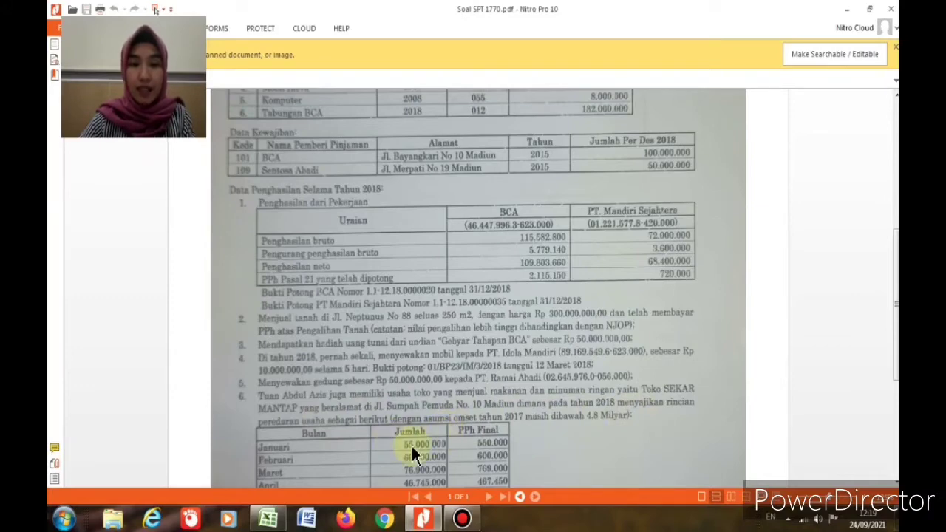
# Step: Scroll to the Toko Sekar Mantap monthly turnover and PPh Final table, then return to Excel
pyautogui.scroll(-1, 411, 451)
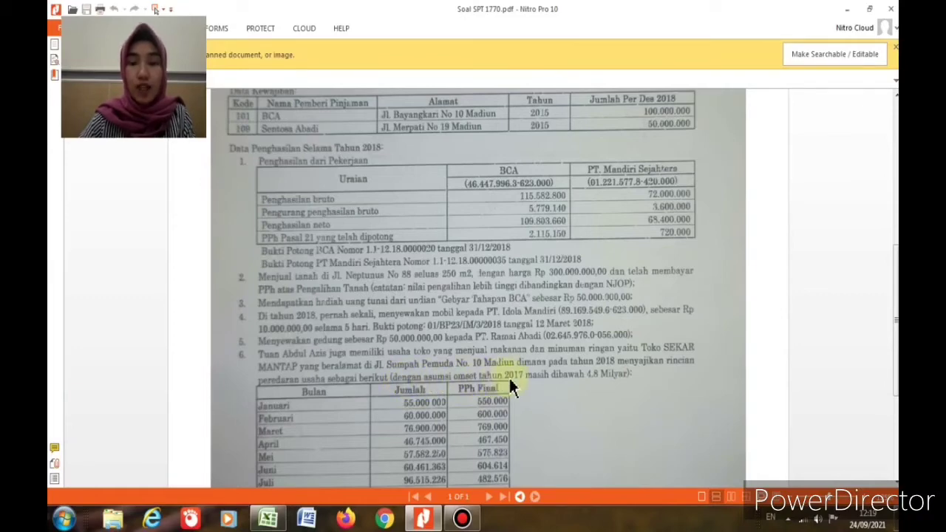
pyautogui.scroll(-2, 579, 391)
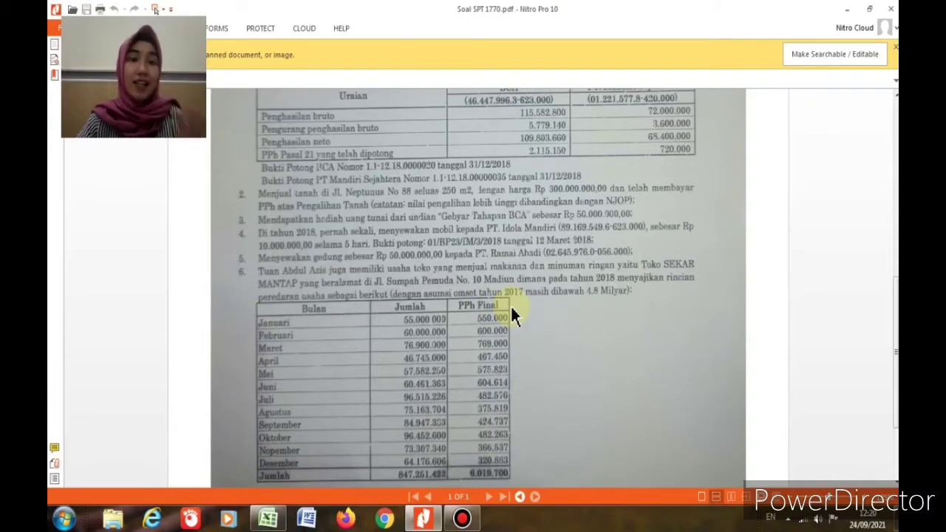
pyautogui.moveTo(265, 521)
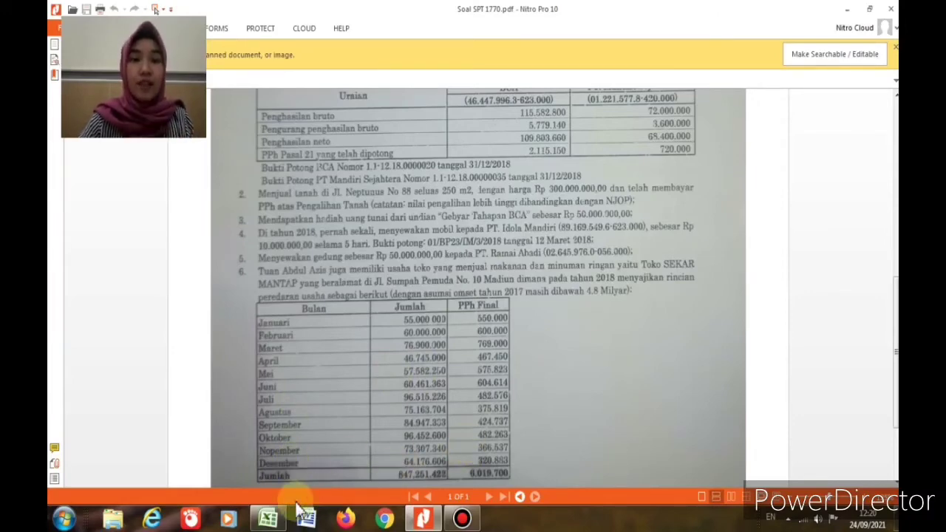
pyautogui.click(268, 520)
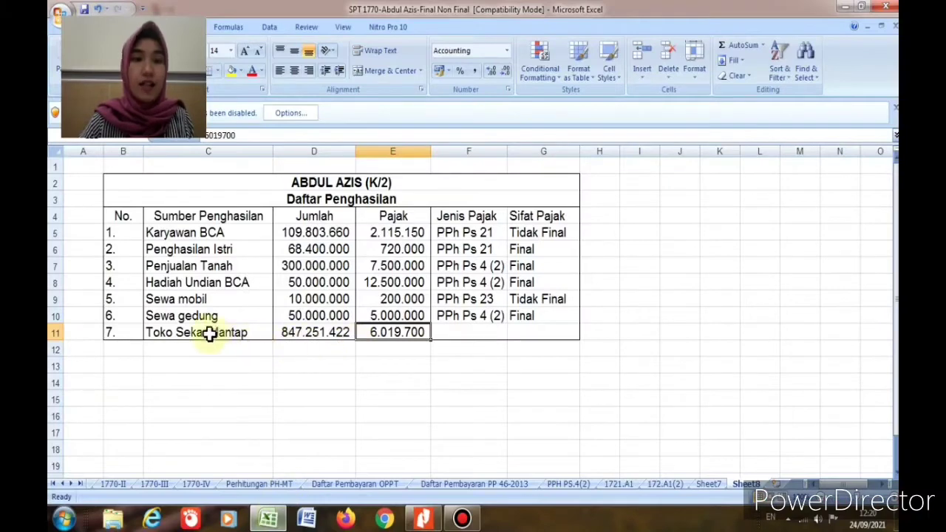
# Step: Enter PPh Final in F11 and Final in G11 for Toko Sekar Mantap, then open Sheet7
pyautogui.click(290, 336)
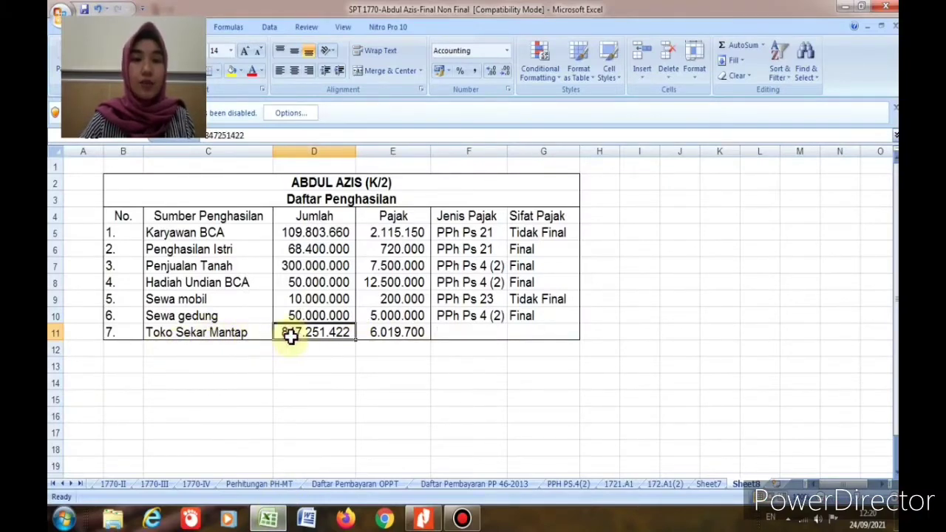
pyautogui.click(388, 336)
pyautogui.click(455, 333)
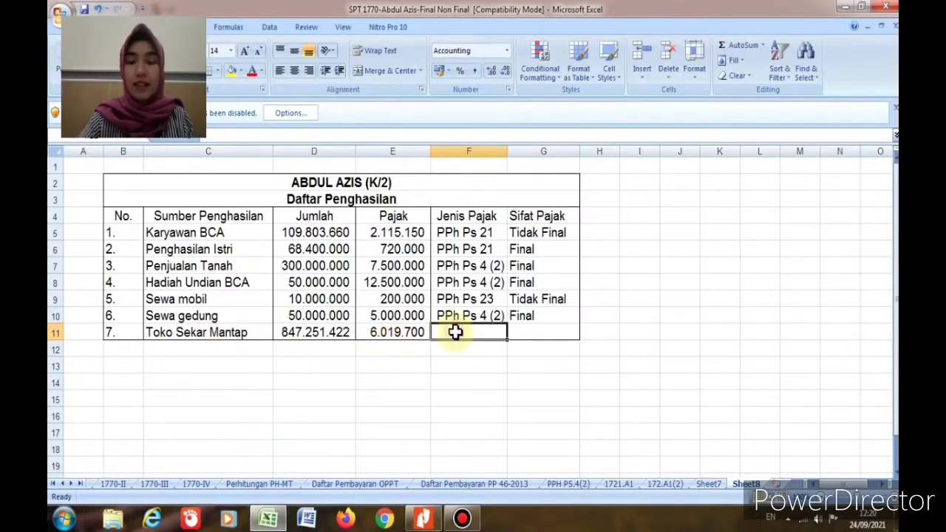
pyautogui.write('PPh Fi')
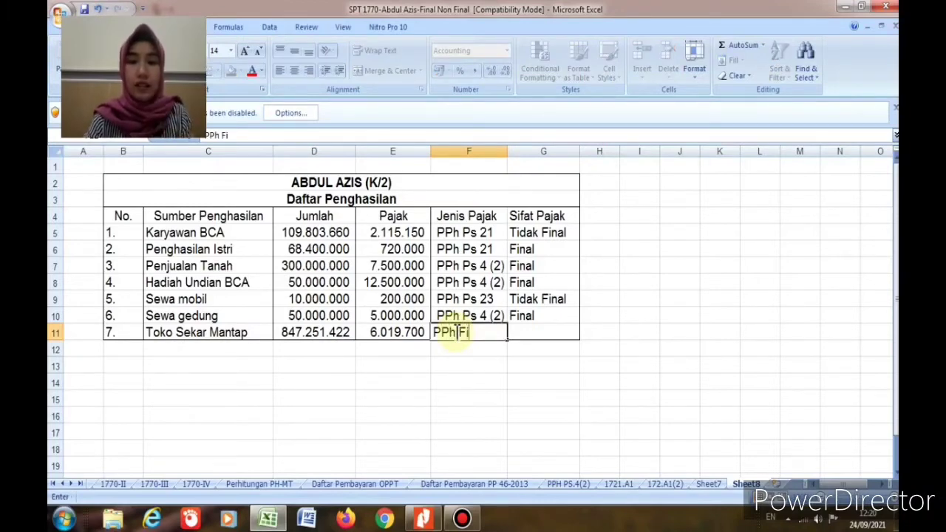
pyautogui.write('nal')
pyautogui.press('Tab')
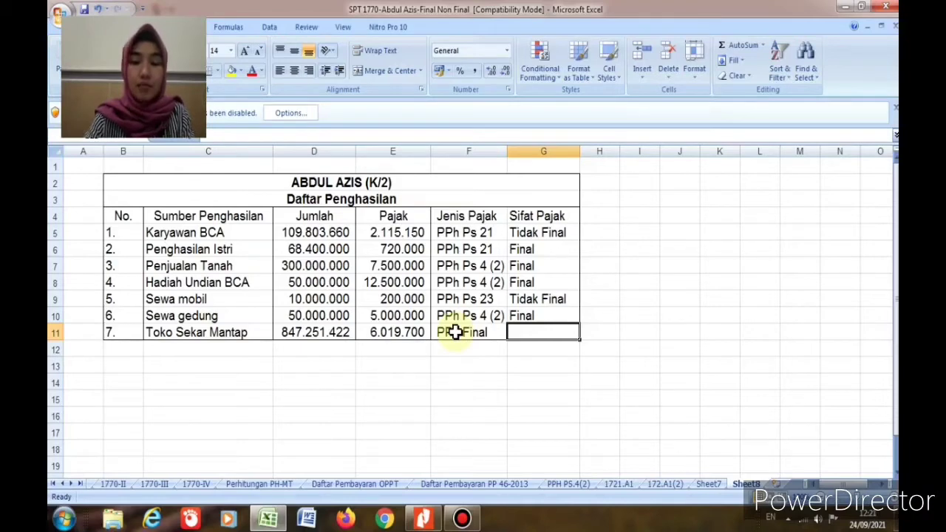
pyautogui.write('Final')
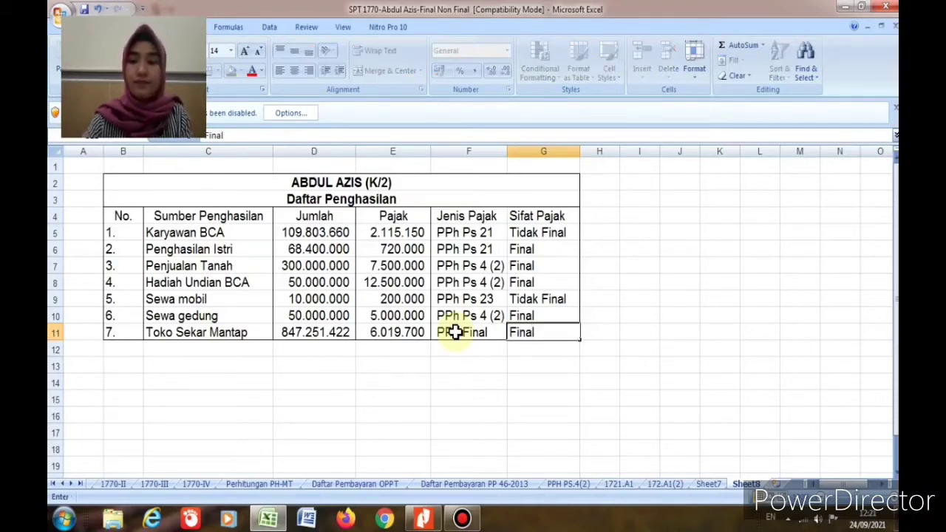
pyautogui.press('Return')
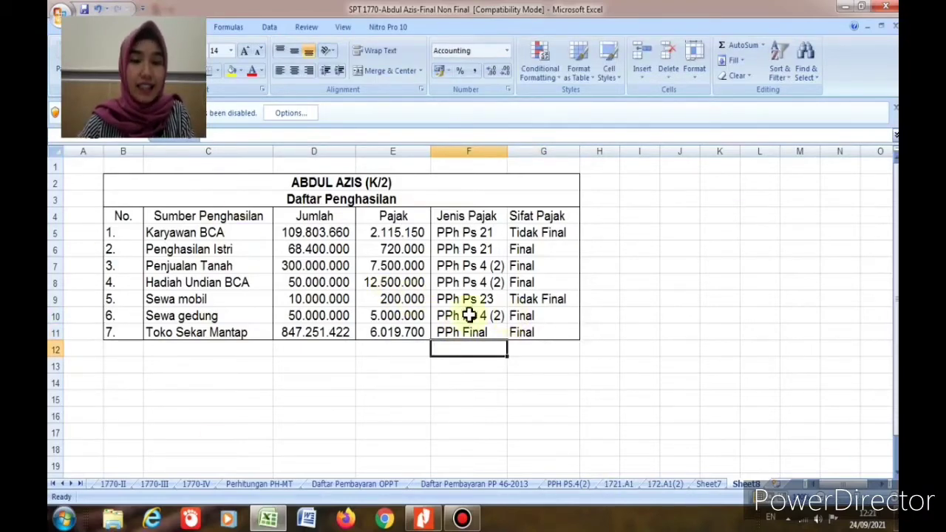
pyautogui.click(707, 486)
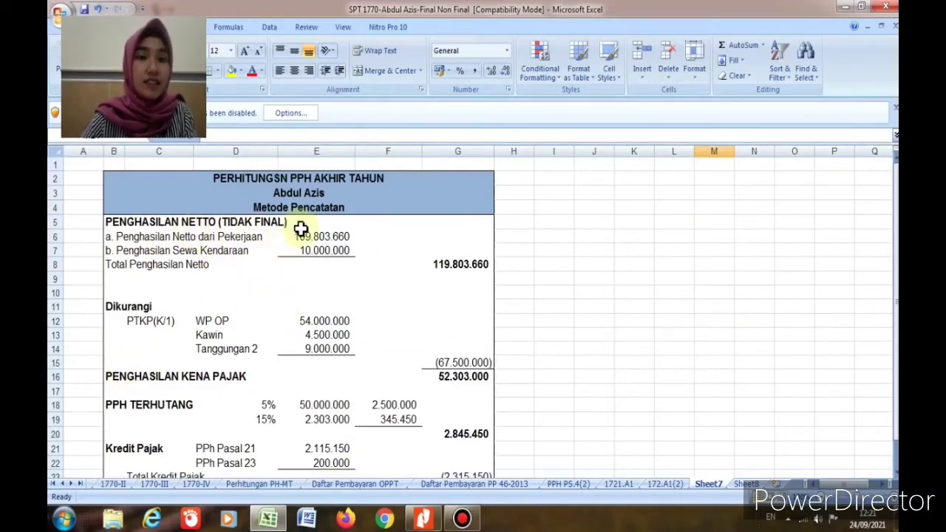
pyautogui.click(743, 484)
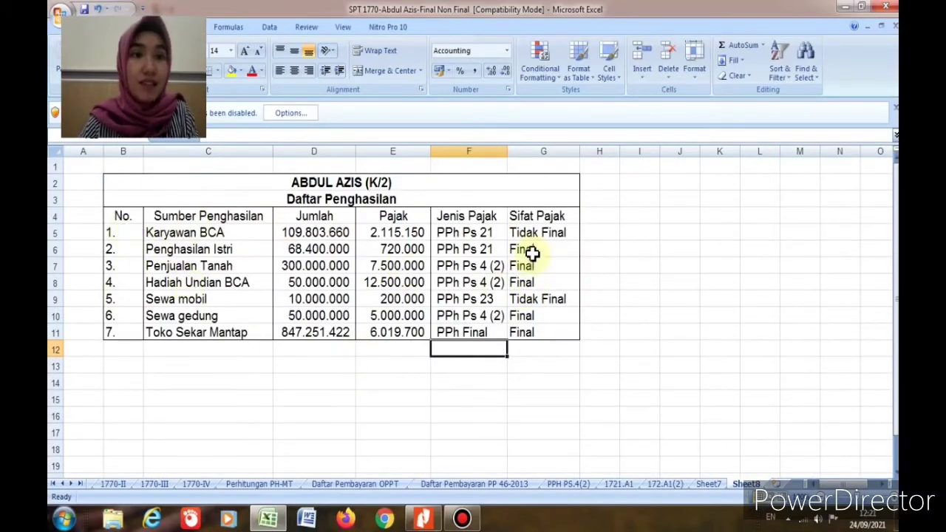
pyautogui.click(529, 249)
pyautogui.click(528, 268)
pyautogui.click(529, 281)
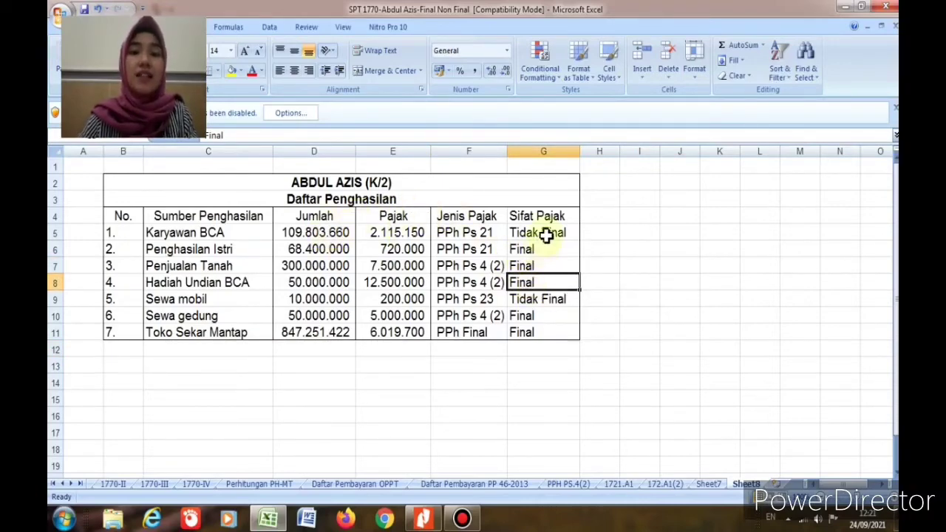
pyautogui.click(545, 235)
pyautogui.click(541, 300)
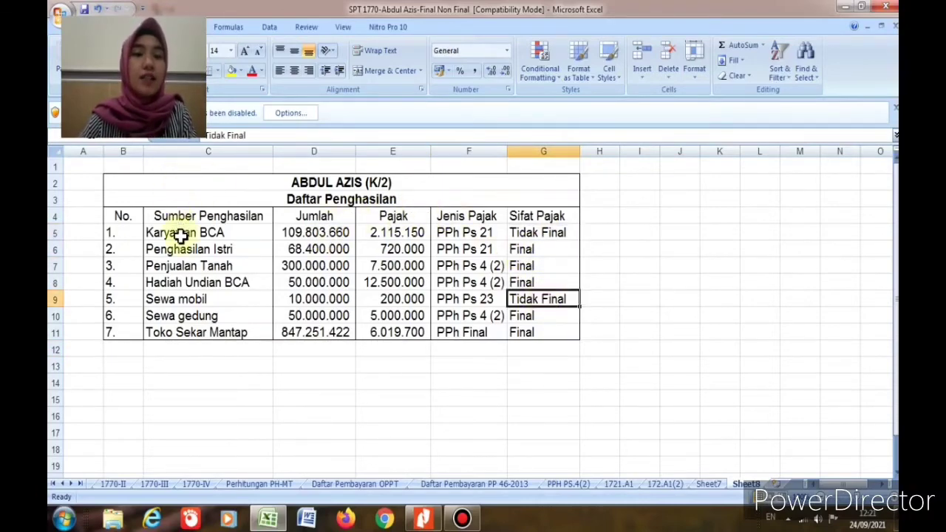
pyautogui.click(222, 234)
pyautogui.click(538, 299)
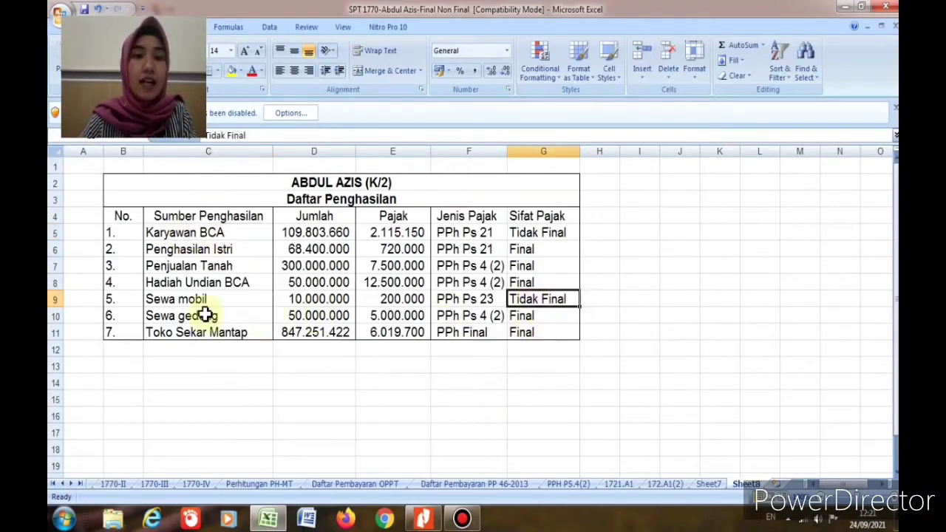
pyautogui.click(190, 303)
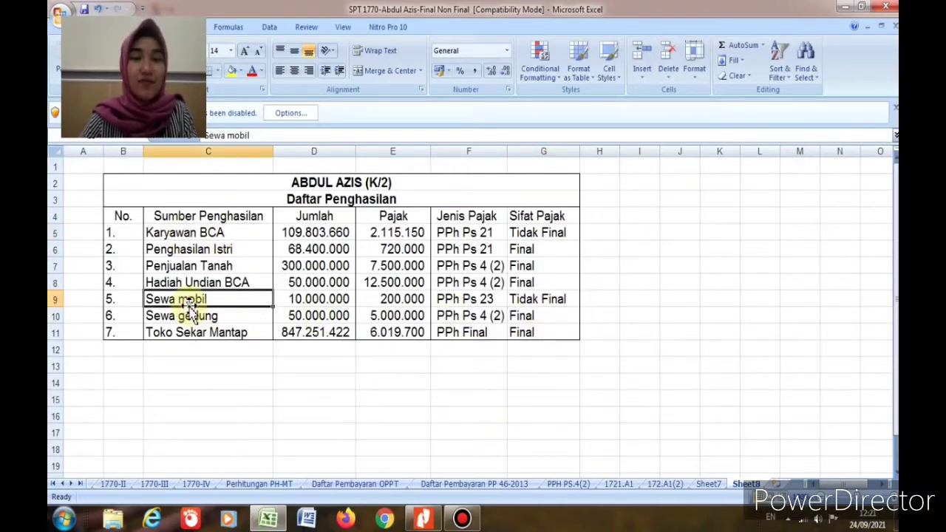
pyautogui.click(280, 233)
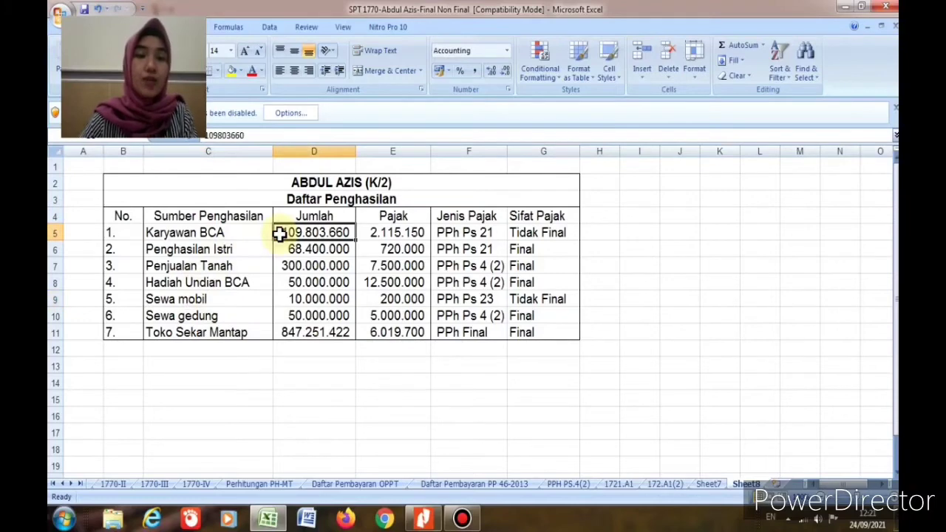
pyautogui.click(216, 303)
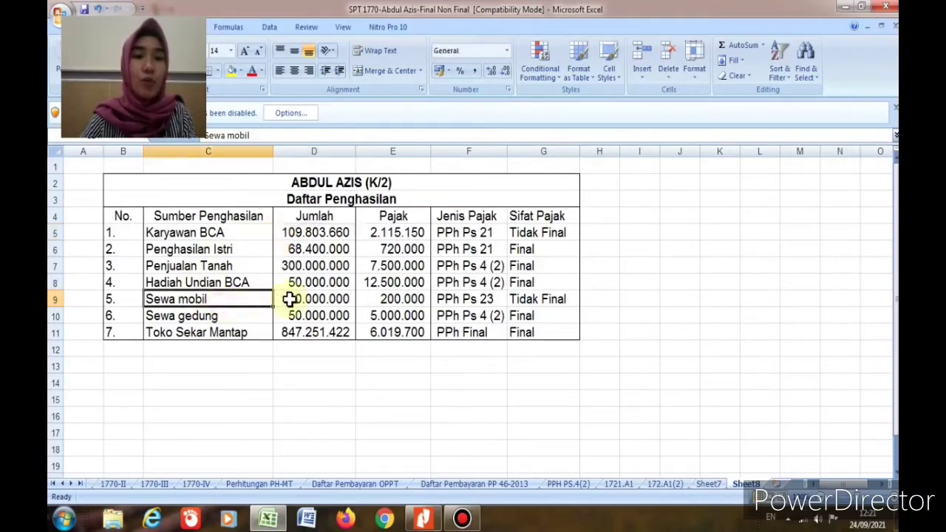
pyautogui.click(293, 299)
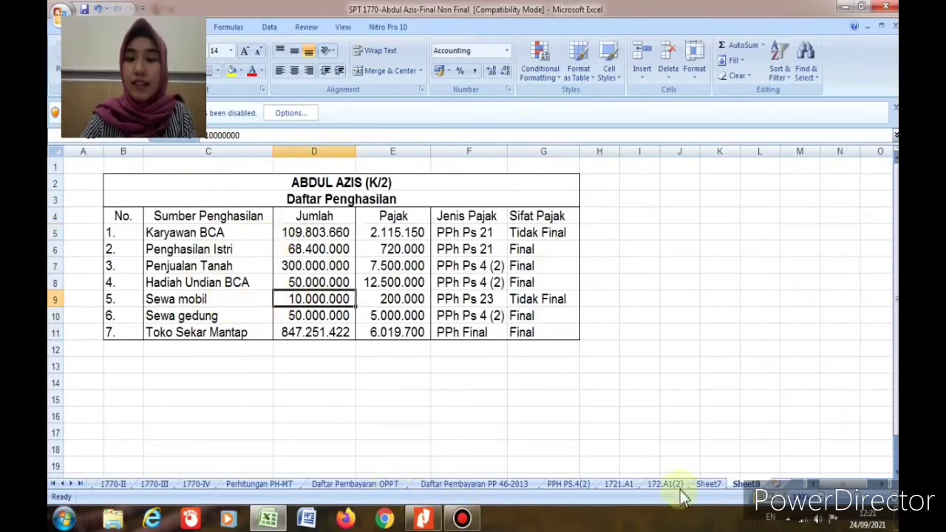
pyautogui.click(701, 485)
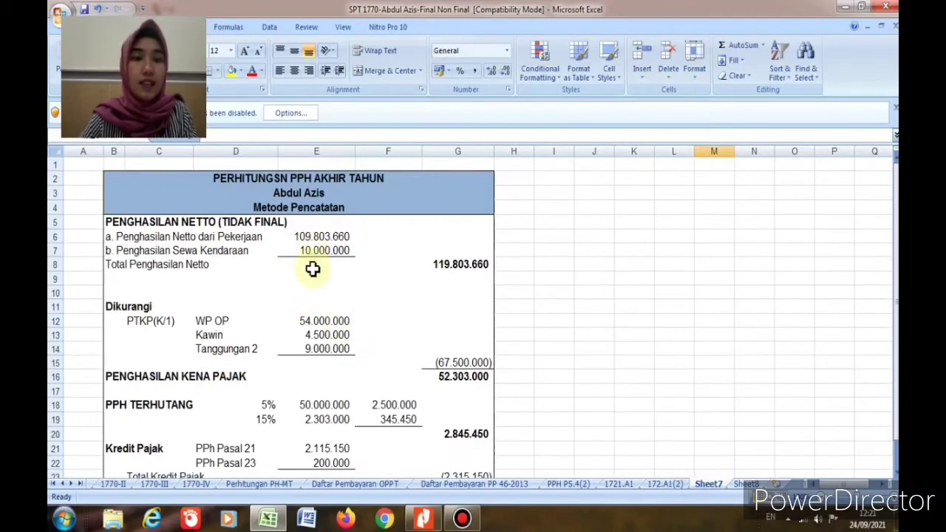
pyautogui.click(441, 266)
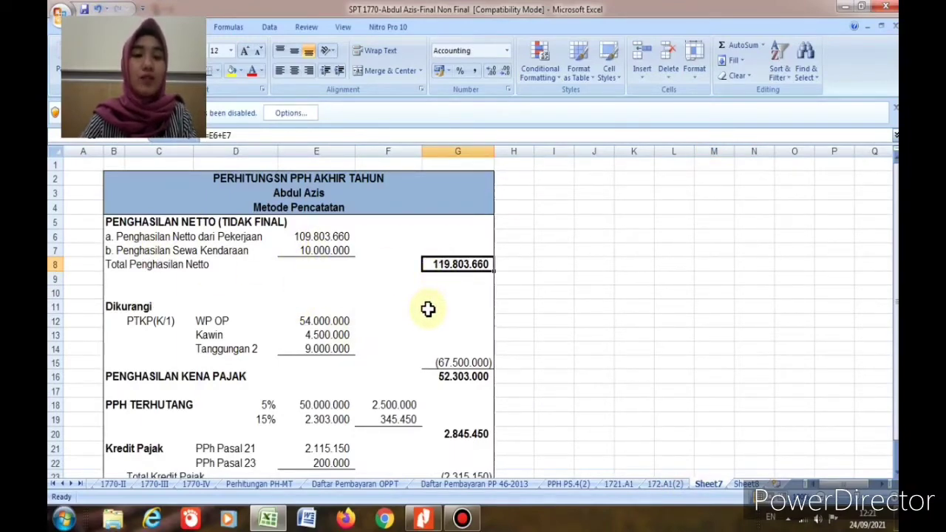
pyautogui.click(144, 320)
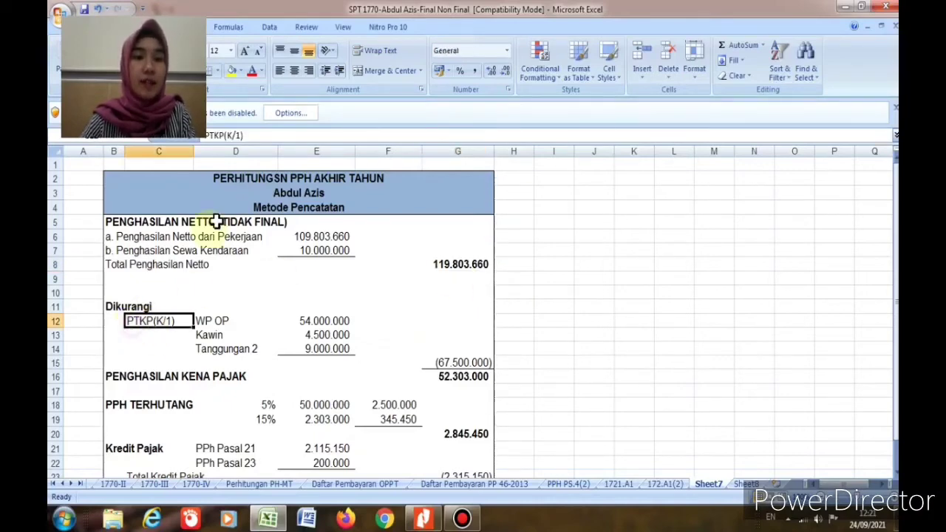
pyautogui.click(240, 135)
pyautogui.write('2')
pyautogui.press('Return')
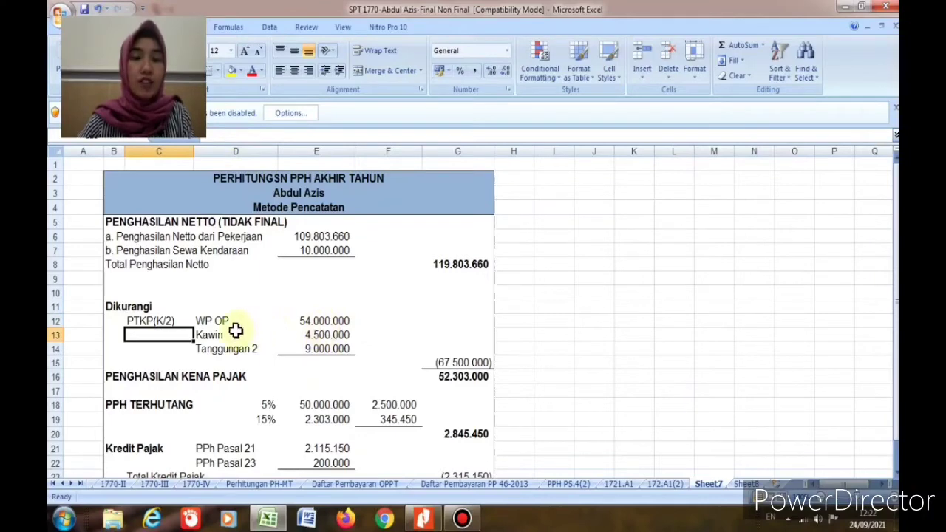
pyautogui.click(312, 322)
pyautogui.click(221, 337)
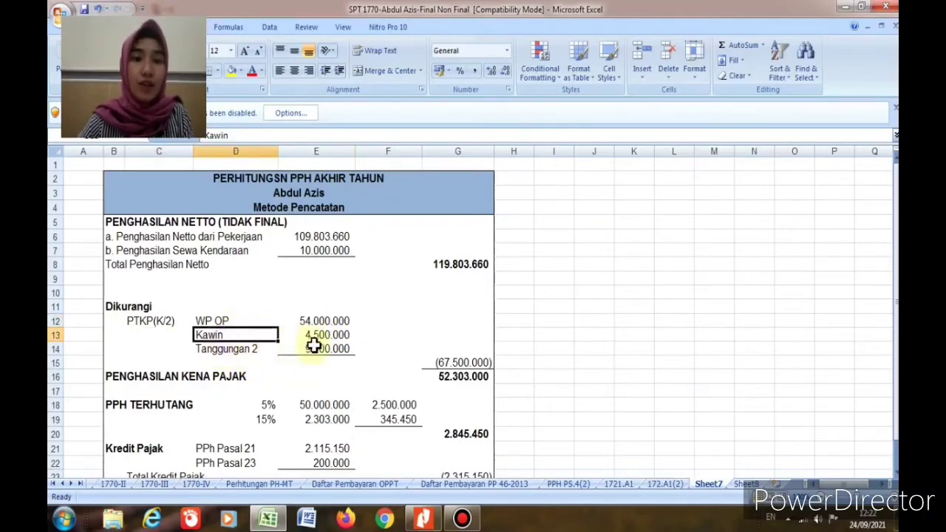
pyautogui.click(316, 337)
pyautogui.click(237, 362)
pyautogui.click(268, 349)
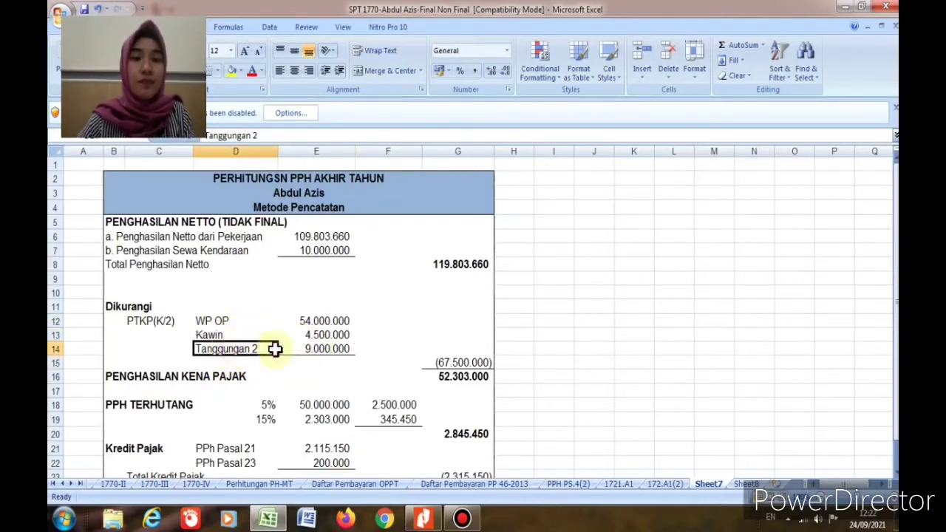
pyautogui.click(316, 349)
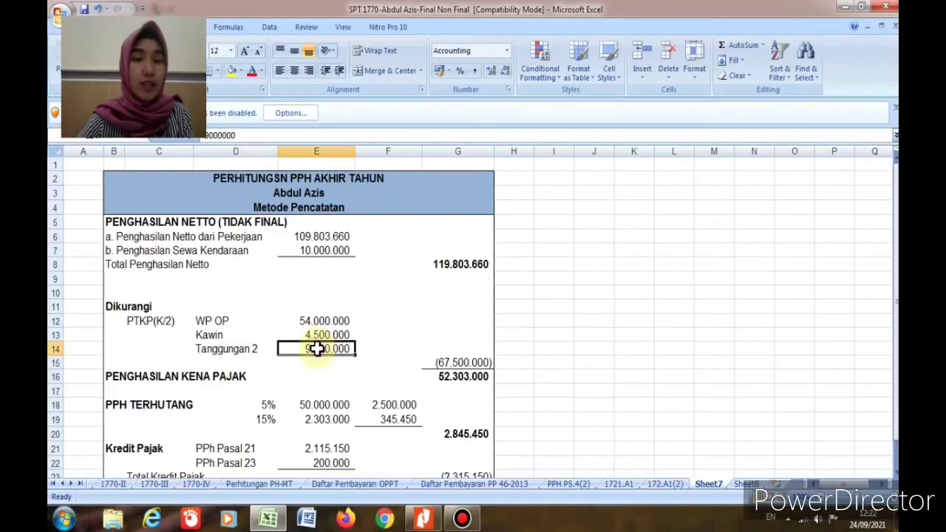
pyautogui.click(436, 363)
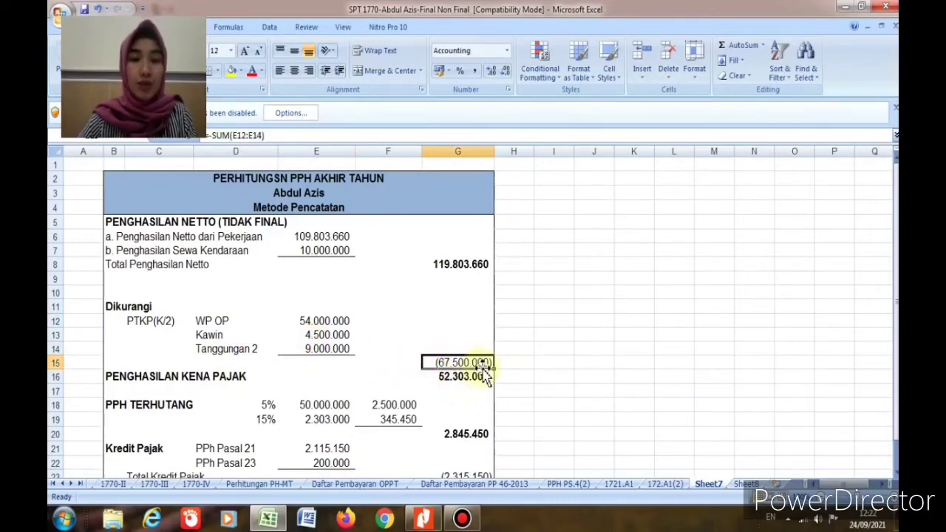
pyautogui.click(450, 379)
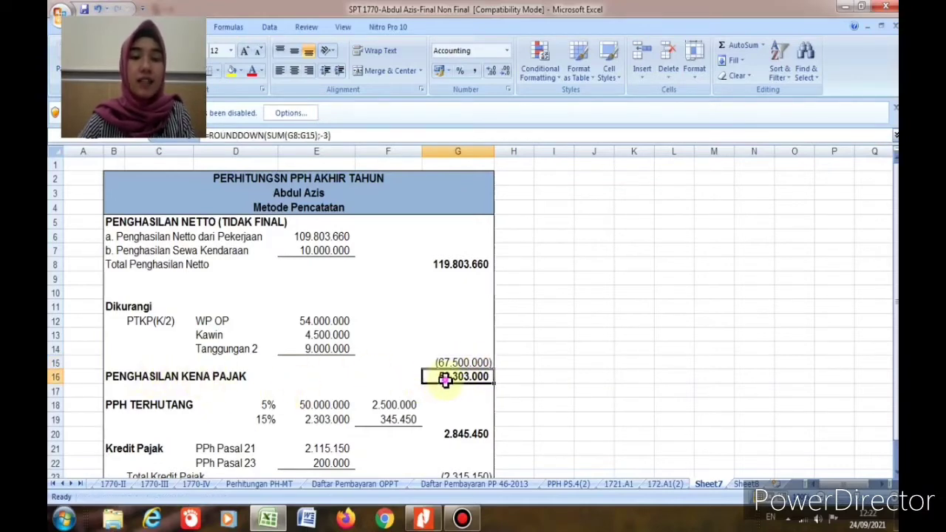
pyautogui.click(456, 265)
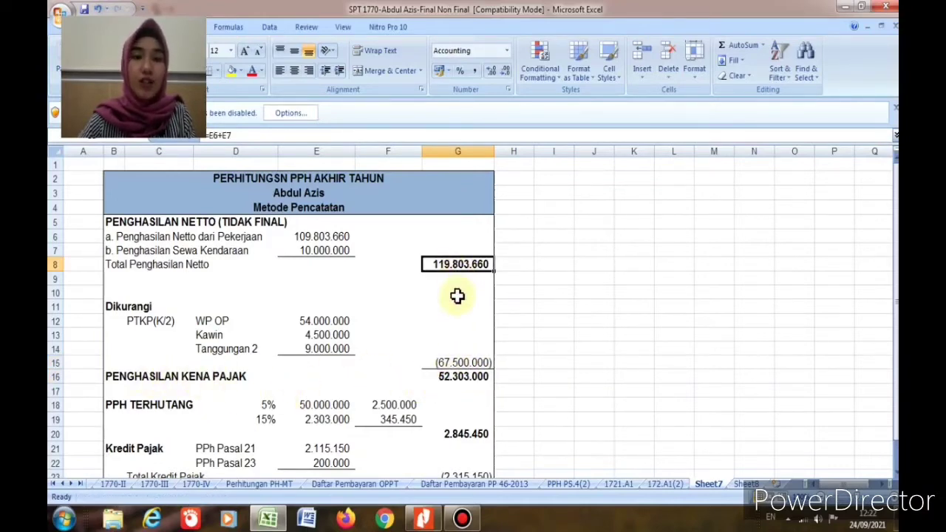
pyautogui.click(452, 364)
pyautogui.click(462, 380)
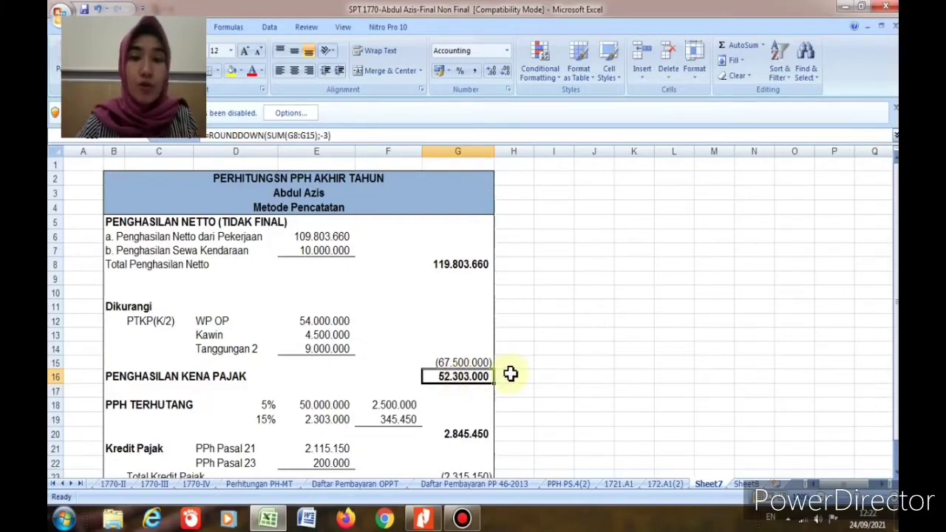
pyautogui.click(480, 266)
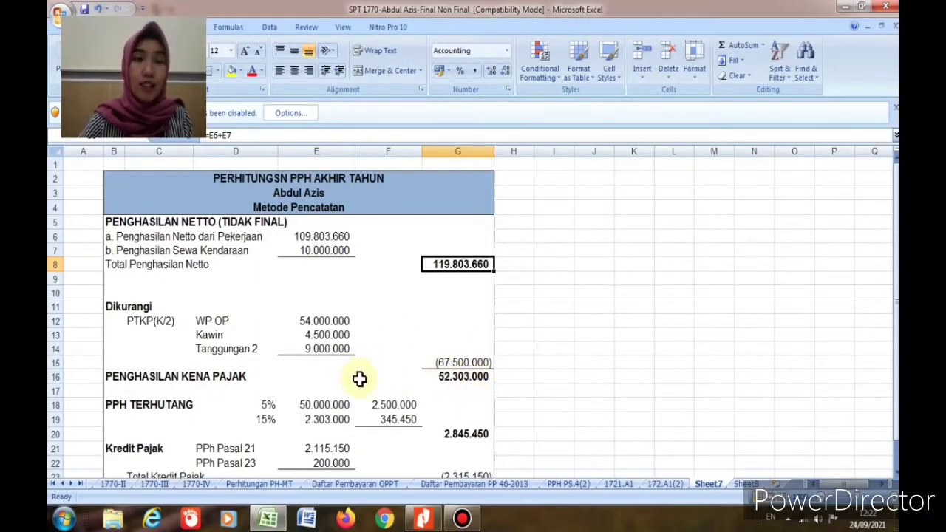
pyautogui.click(450, 376)
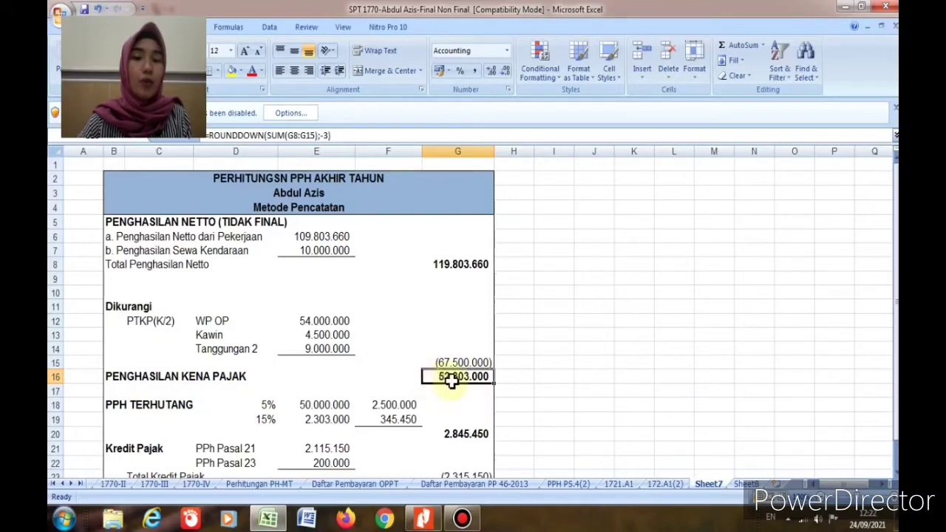
pyautogui.click(264, 408)
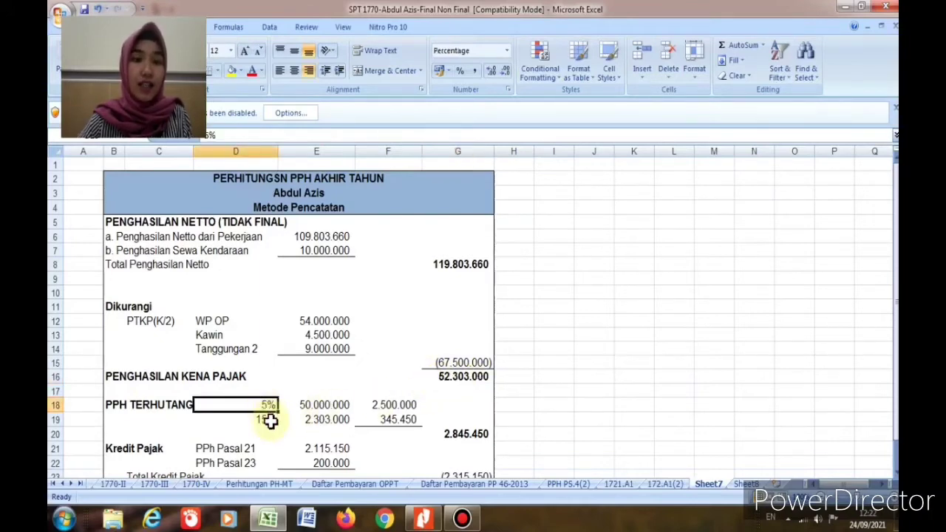
pyautogui.click(318, 406)
pyautogui.click(263, 423)
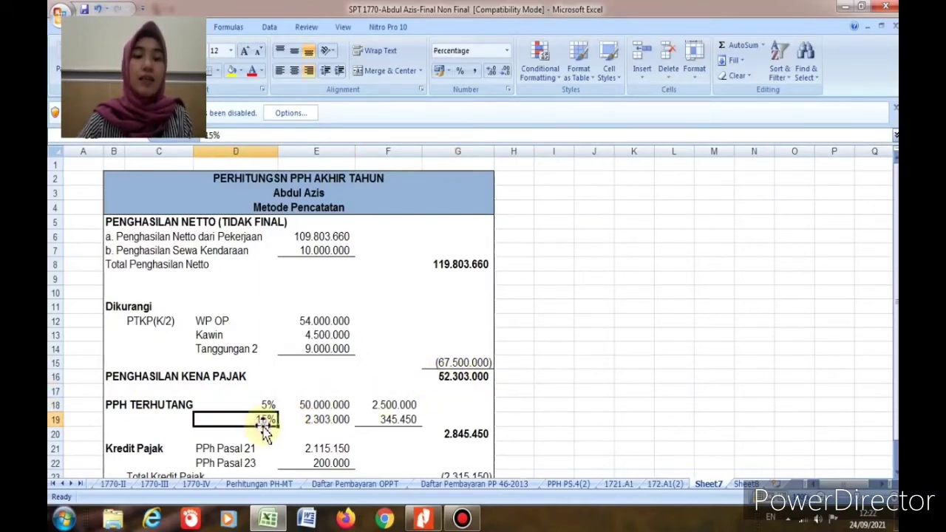
pyautogui.click(342, 420)
pyautogui.click(391, 406)
pyautogui.click(388, 419)
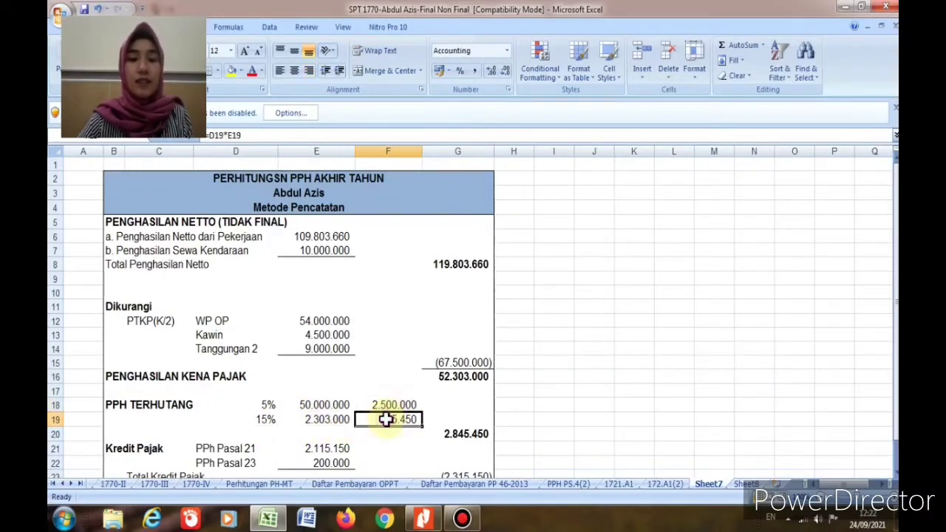
pyautogui.click(452, 434)
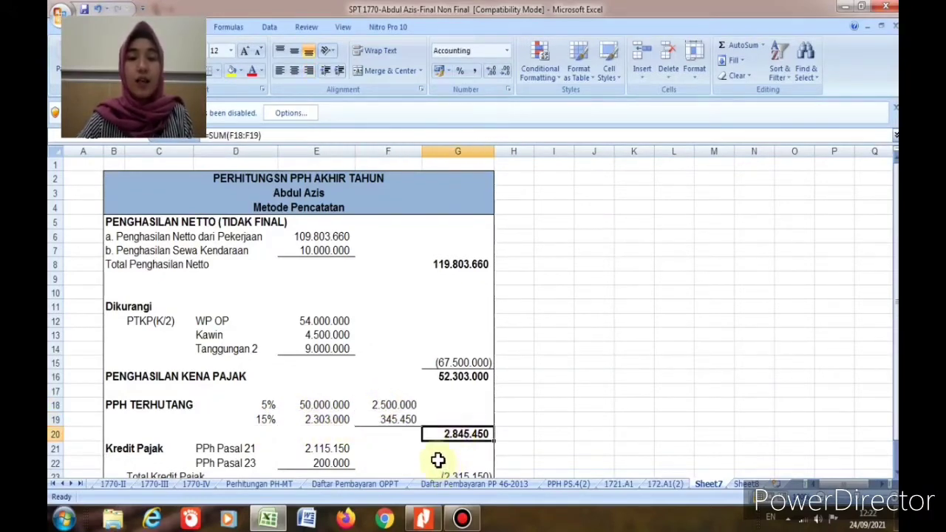
pyautogui.scroll(-1, 480, 438)
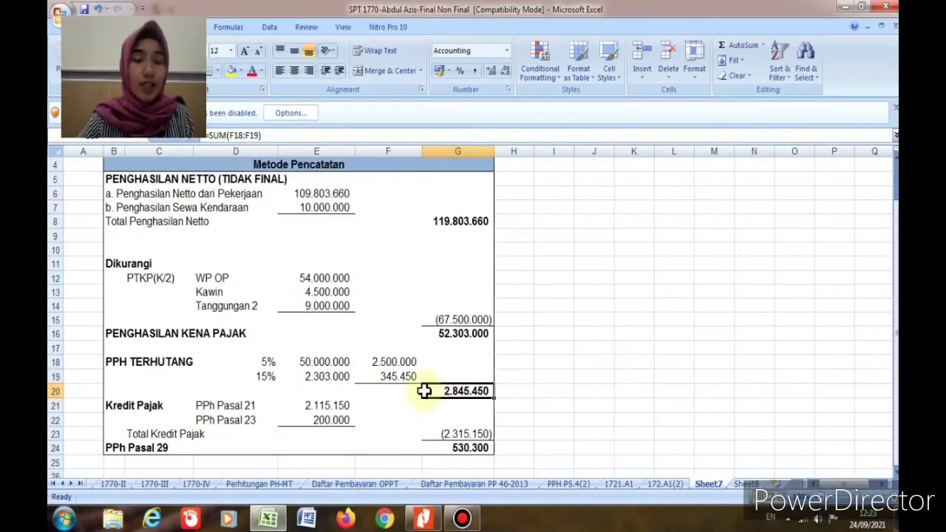
pyautogui.click(217, 411)
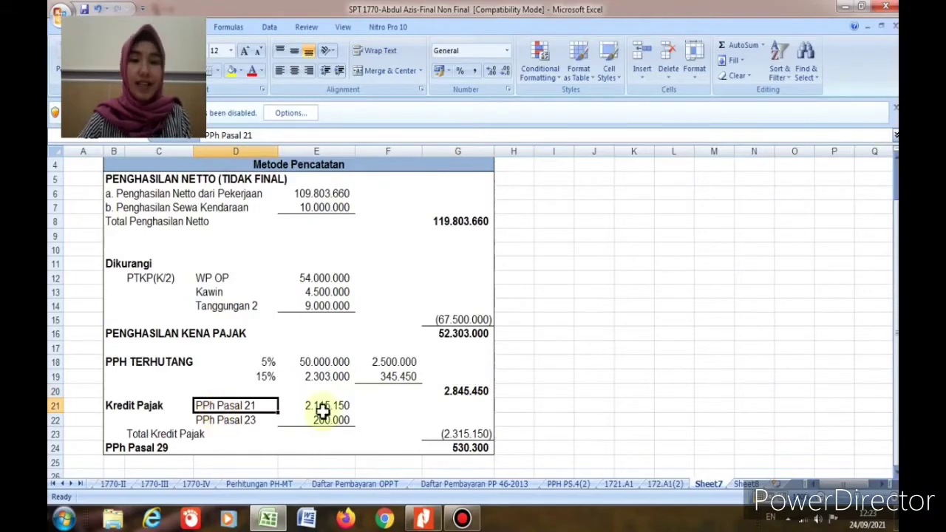
# Step: On Sheet8, cross-check the employment and car rental income and their withheld tax (D5, D9, E5, E9)
pyautogui.click(744, 484)
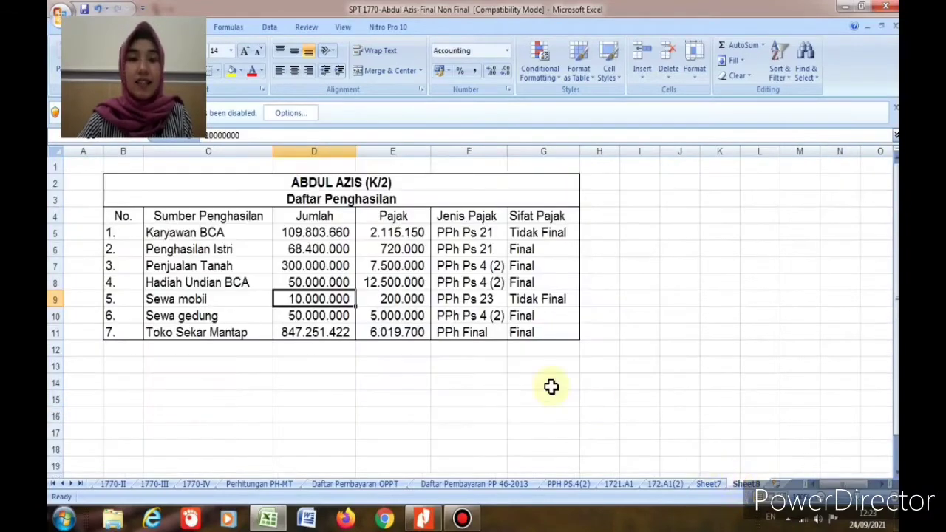
pyautogui.click(316, 232)
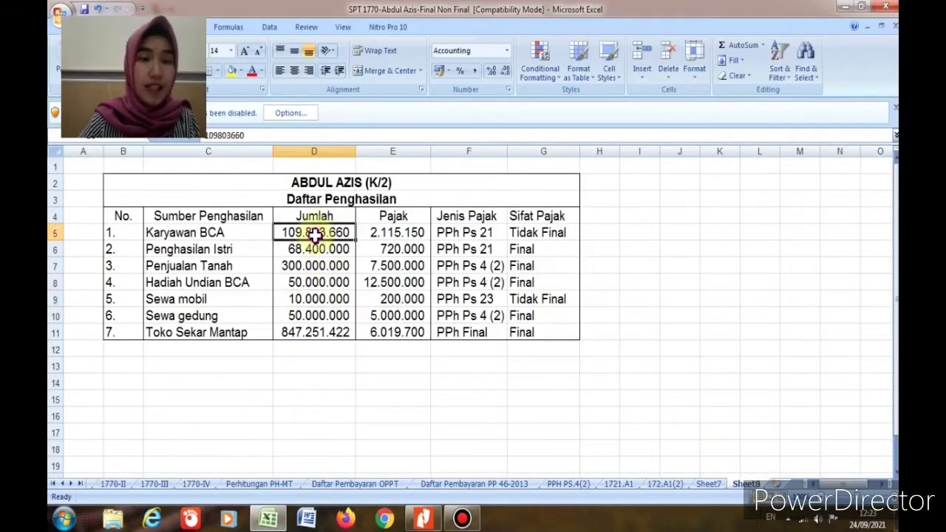
pyautogui.click(306, 299)
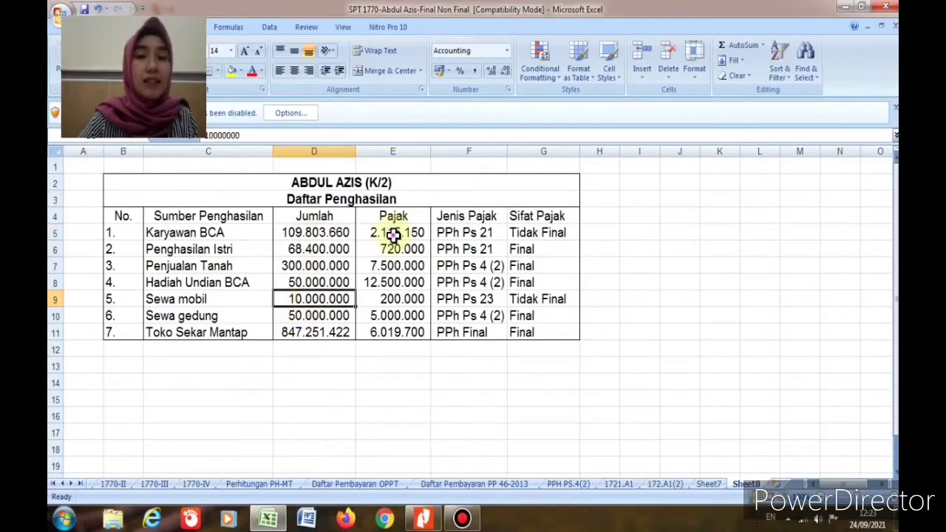
pyautogui.click(394, 234)
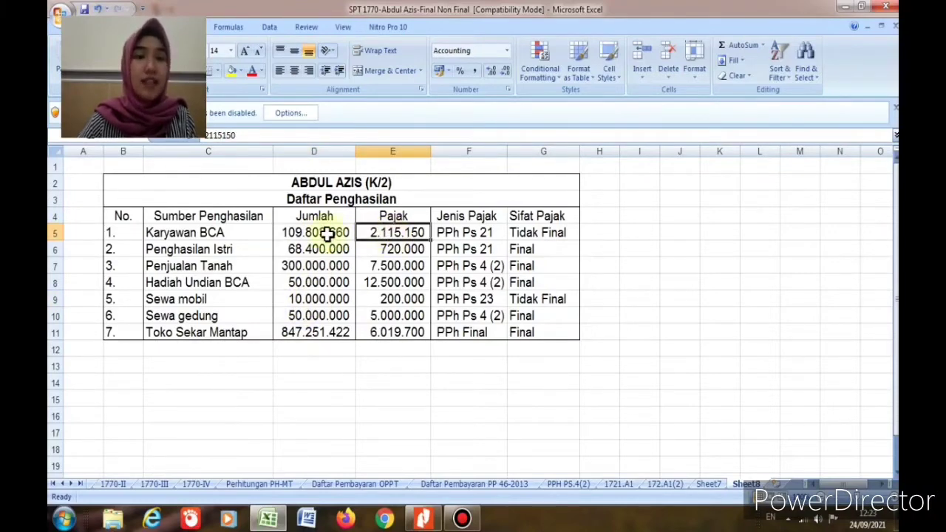
pyautogui.click(383, 299)
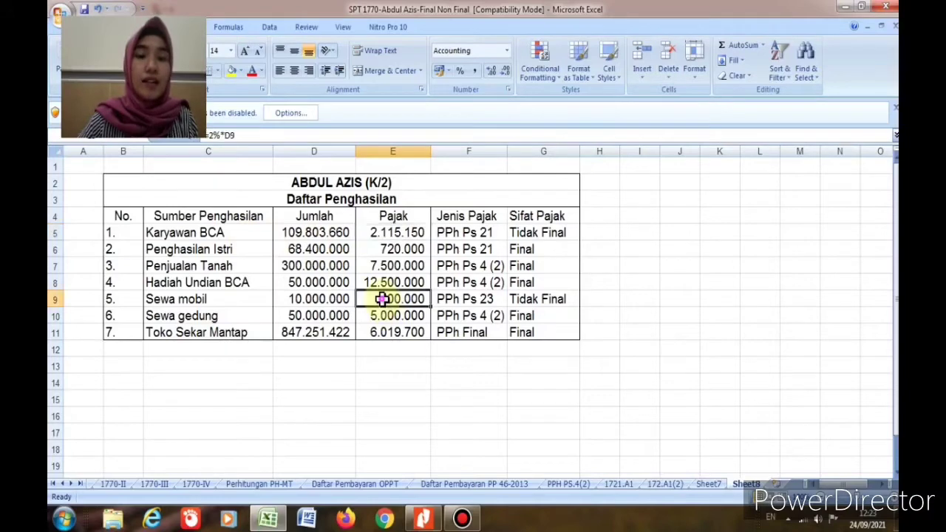
pyautogui.click(395, 235)
pyautogui.click(397, 303)
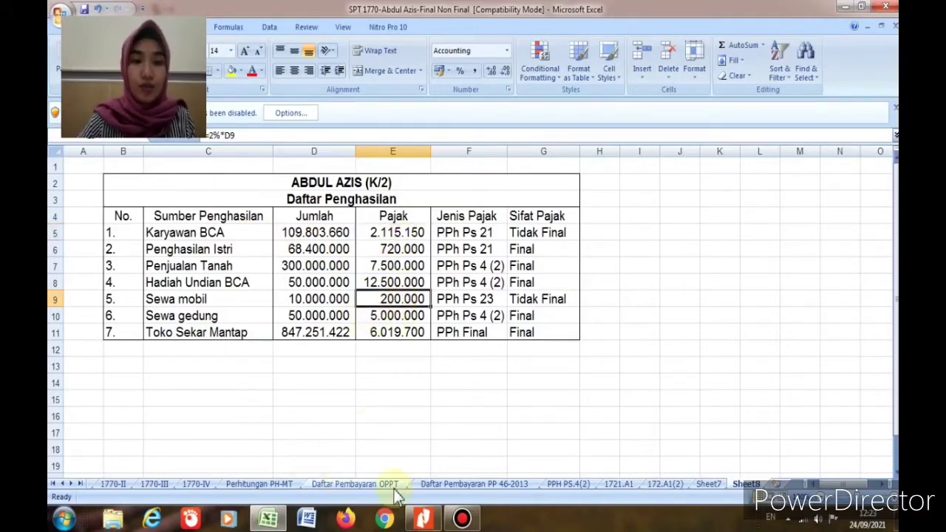
# Step: Review tax credits E21, E22 and totals G20, G23, G24, then open the 1721.A1 slip
pyautogui.click(706, 484)
pyautogui.click(340, 409)
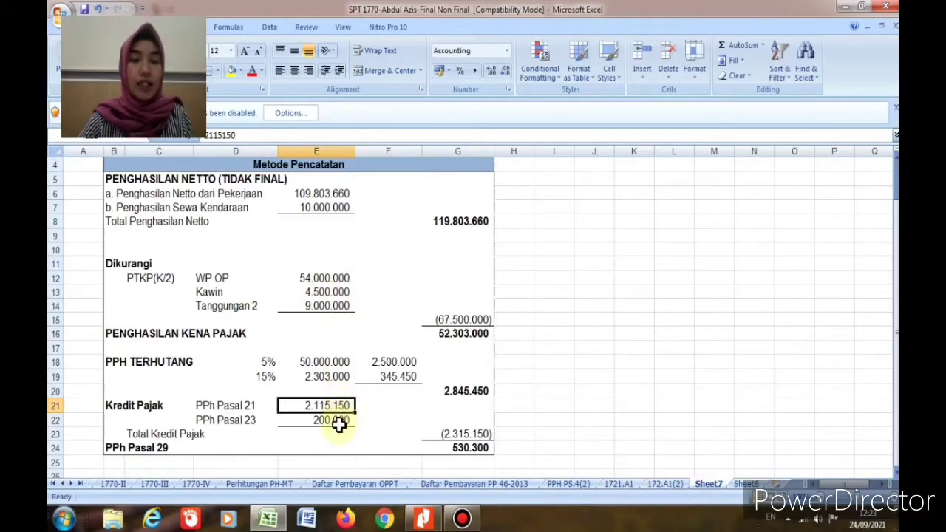
pyautogui.click(339, 421)
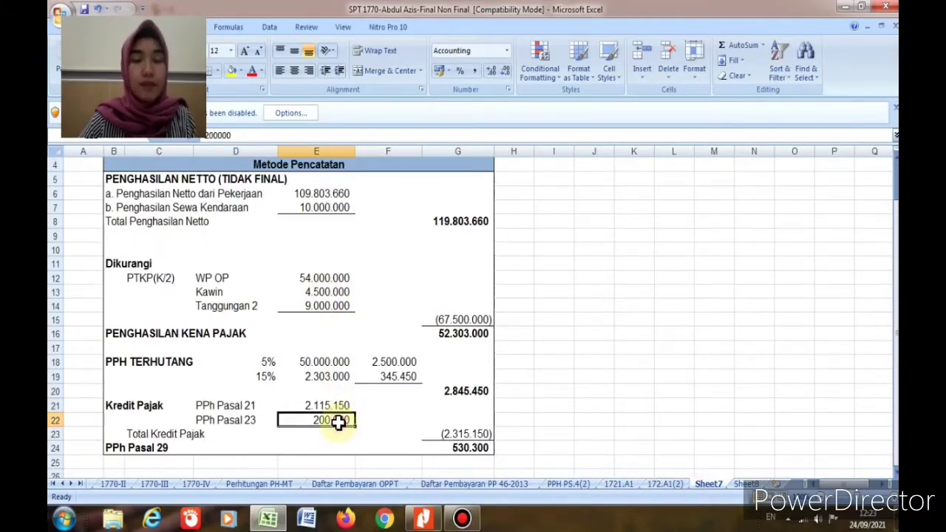
pyautogui.click(474, 436)
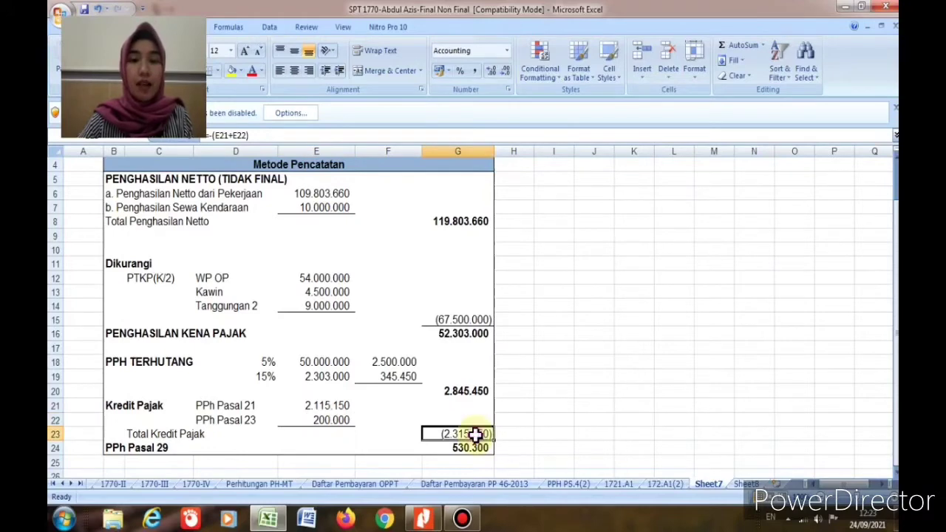
pyautogui.click(473, 393)
pyautogui.click(473, 433)
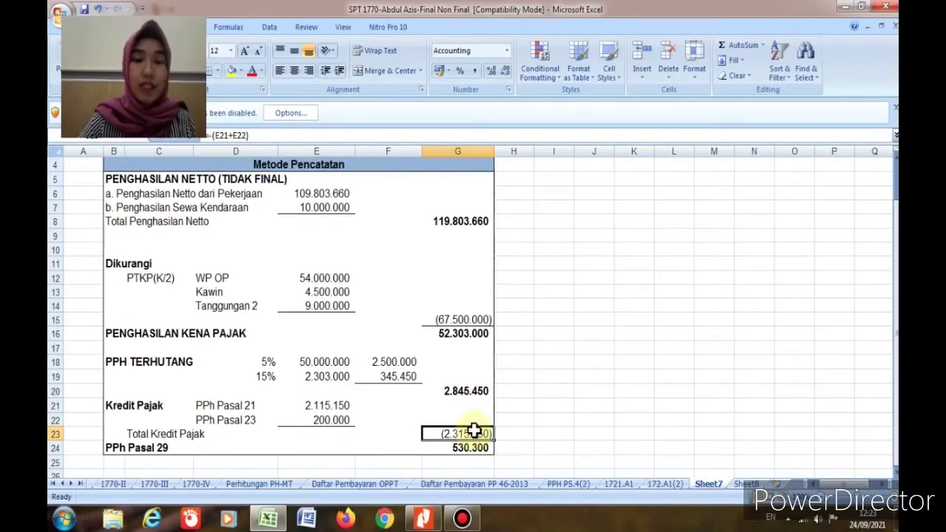
pyautogui.click(473, 448)
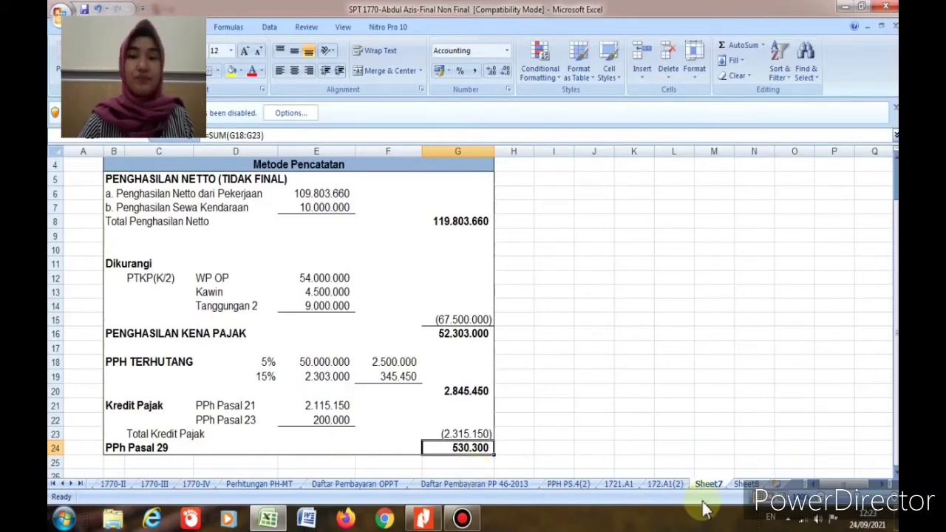
pyautogui.click(615, 486)
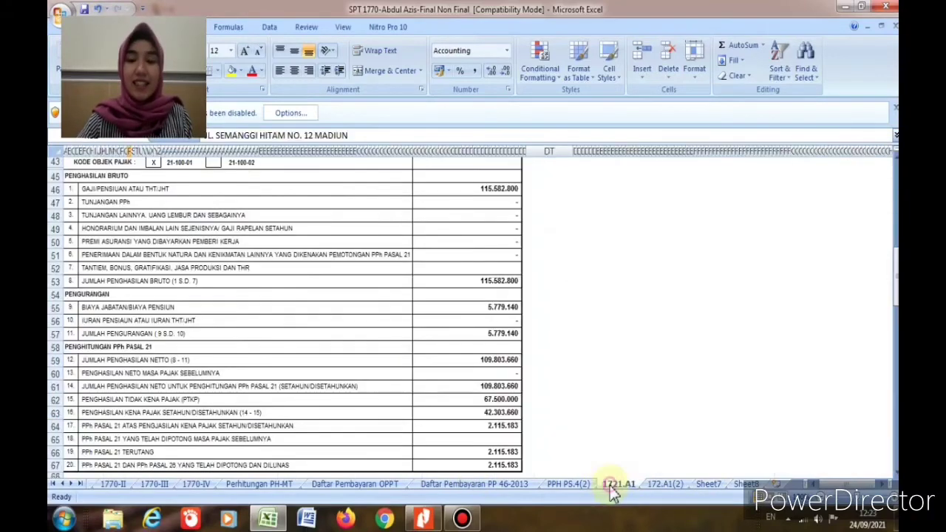
# Step: Compare the 1721.A1 slip against the case description PDF, then move to the 172.A1(2) sheet
pyautogui.scroll(10, 406, 352)
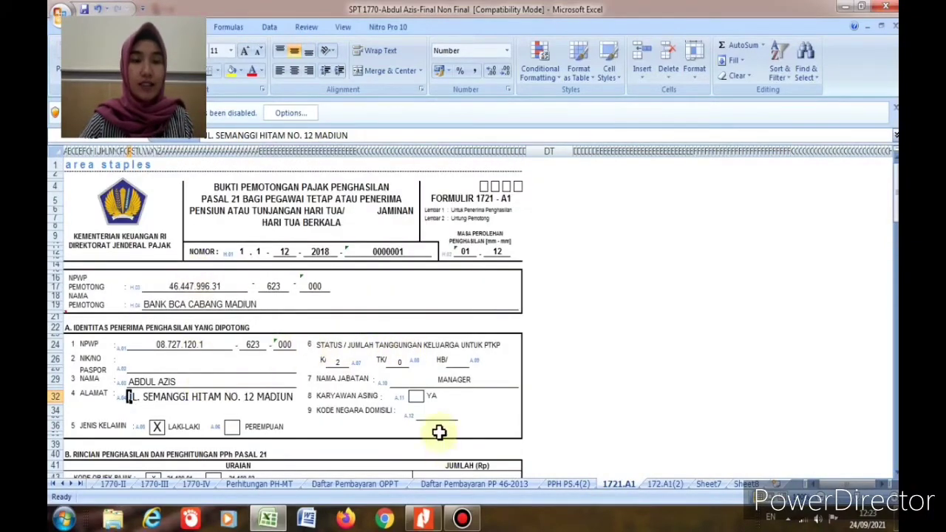
pyautogui.scroll(-6, 376, 327)
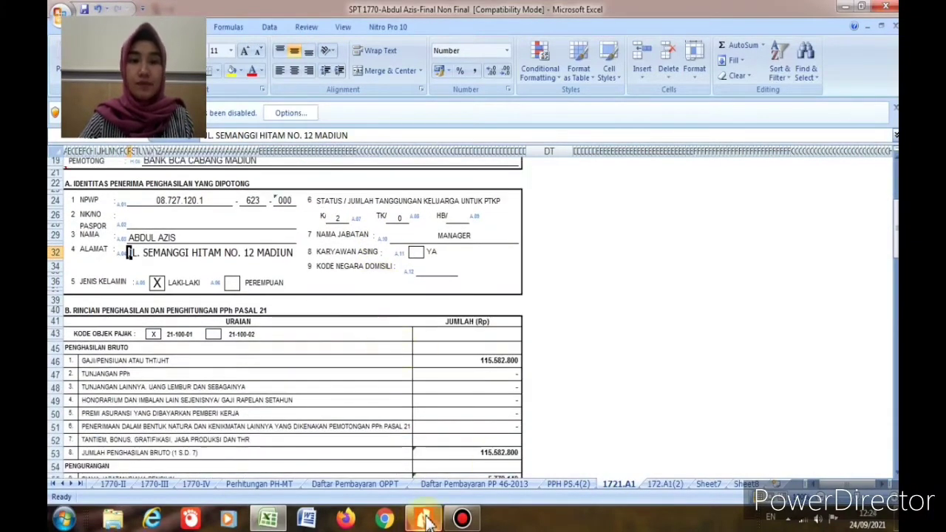
pyautogui.click(423, 519)
pyautogui.scroll(5, 338, 391)
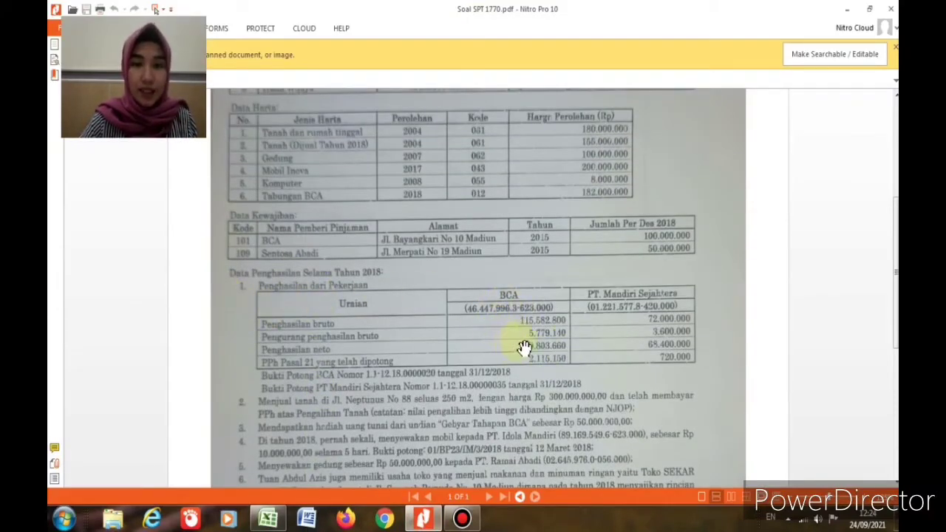
pyautogui.click(268, 519)
pyautogui.scroll(1, 235, 256)
pyautogui.scroll(2, 235, 257)
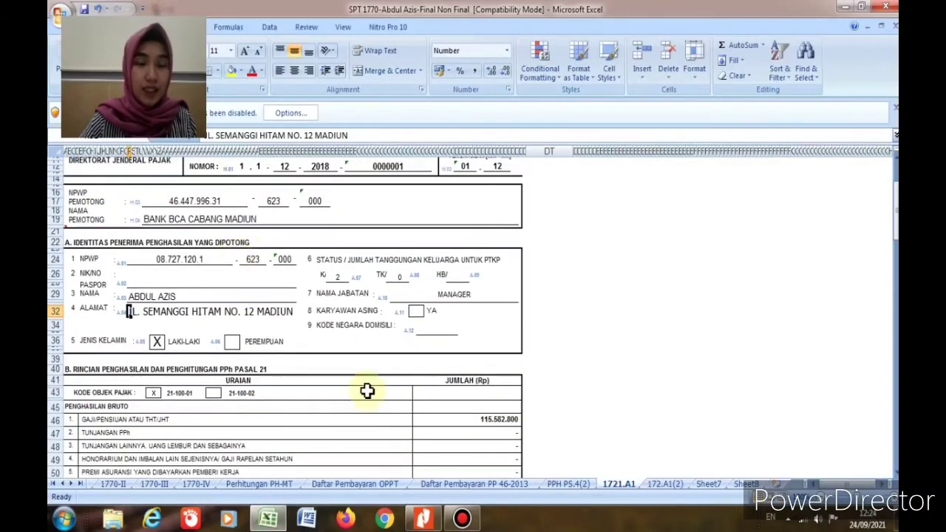
pyautogui.click(423, 519)
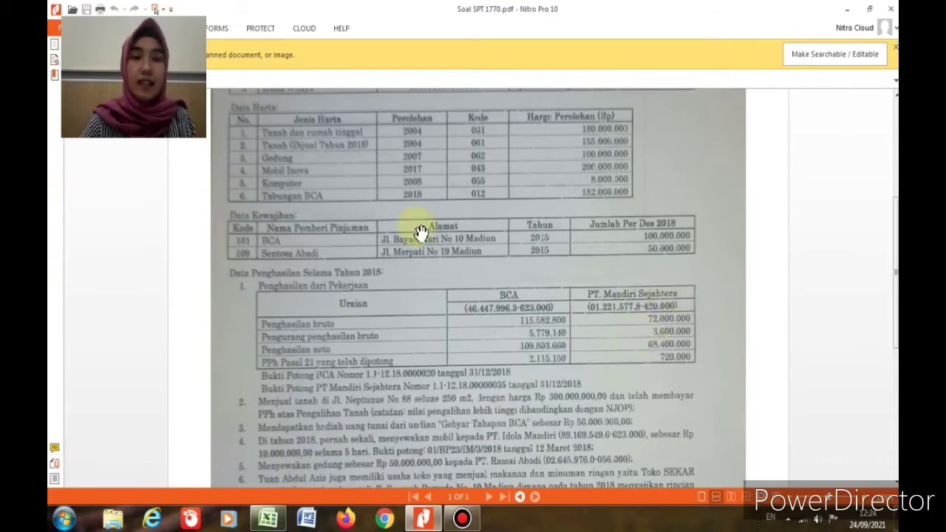
pyautogui.scroll(3, 333, 246)
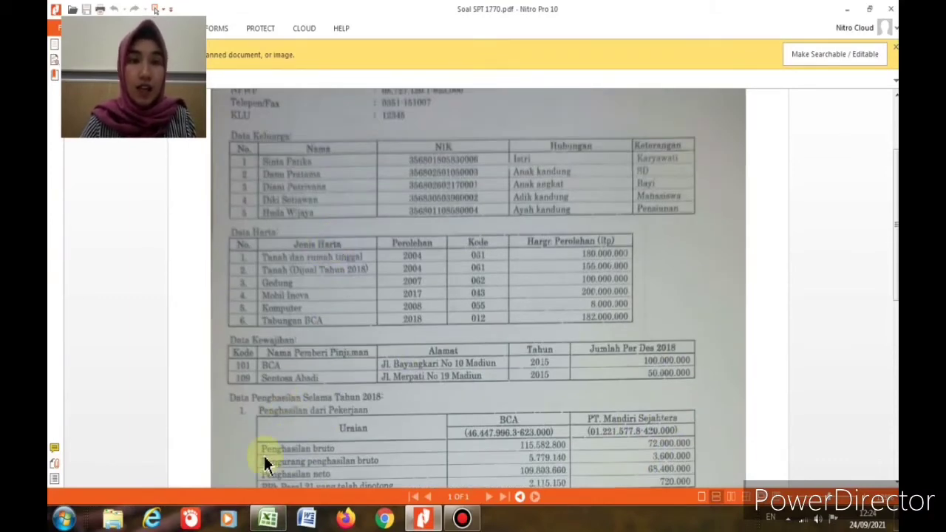
pyautogui.click(267, 519)
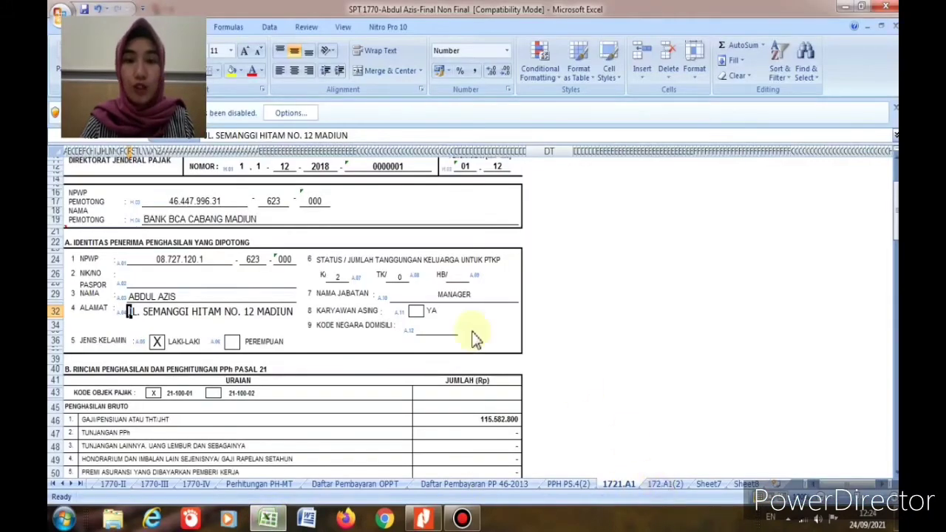
pyautogui.click(663, 484)
# Step: Scroll through the 172.A1(2) slip and switch to the PPH PS.4(2) monthly final tax sheet
pyautogui.scroll(5, 222, 227)
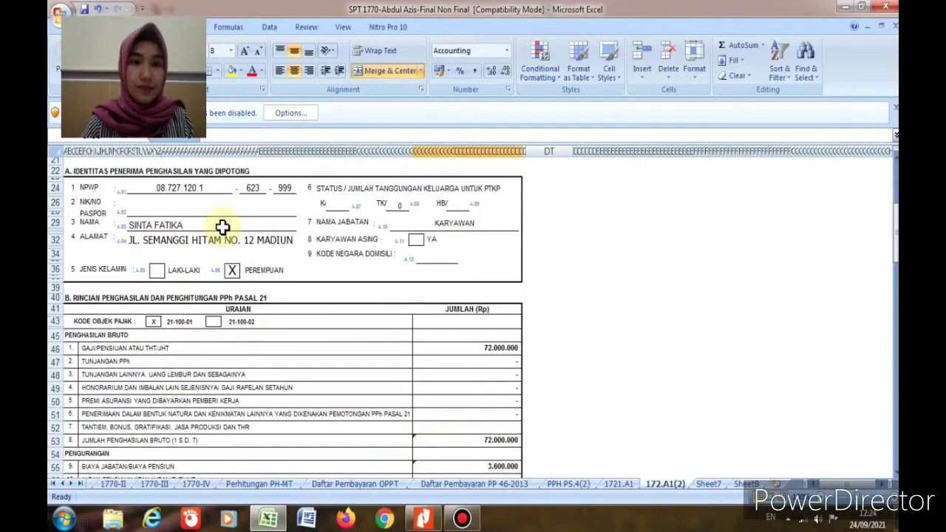
pyautogui.scroll(5, 238, 220)
pyautogui.scroll(-7, 238, 218)
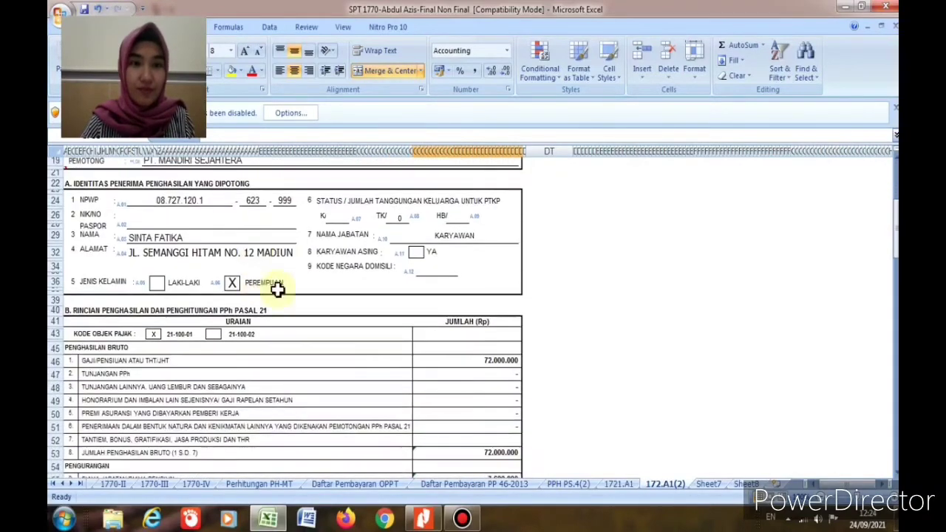
pyautogui.scroll(-6, 294, 295)
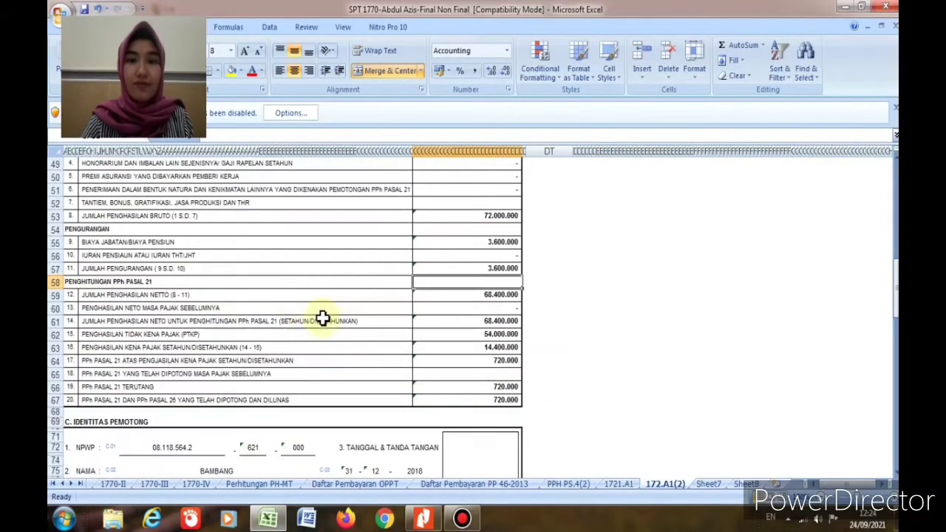
pyautogui.click(572, 484)
pyautogui.scroll(1, 264, 347)
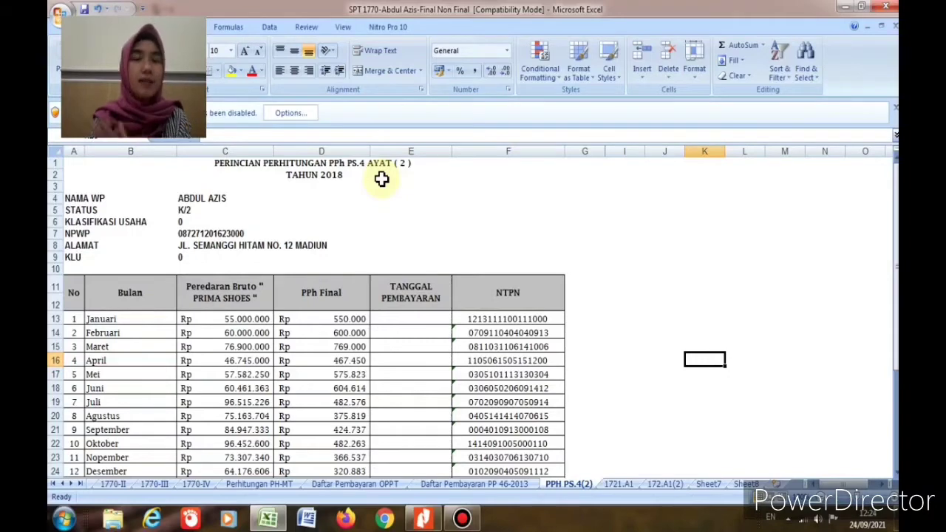
# Step: Compare the monthly final tax figures against the source problem PDF
pyautogui.scroll(-1, 359, 334)
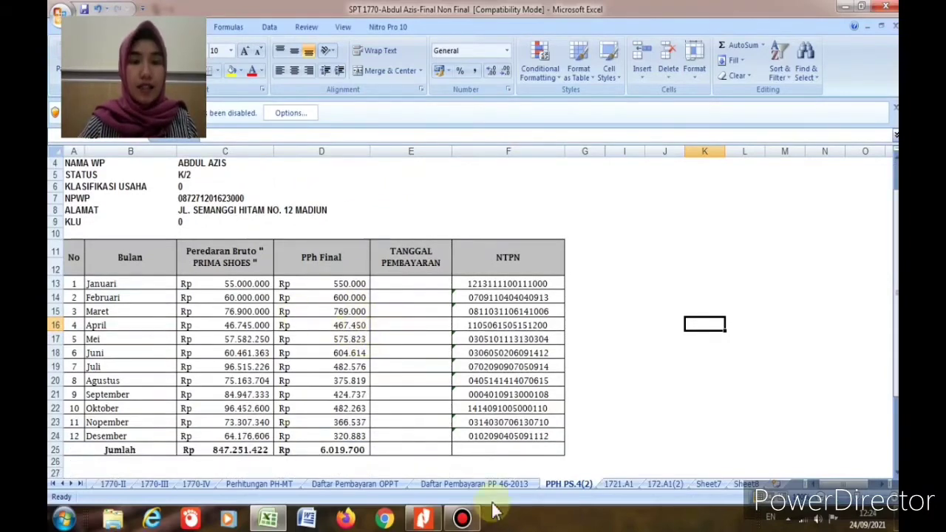
pyautogui.click(423, 518)
pyautogui.scroll(-10, 276, 246)
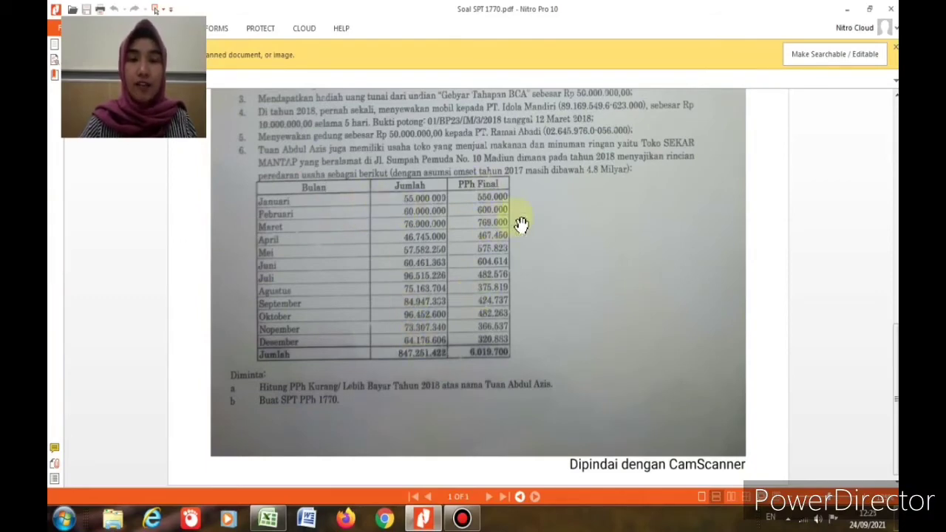
pyautogui.click(268, 519)
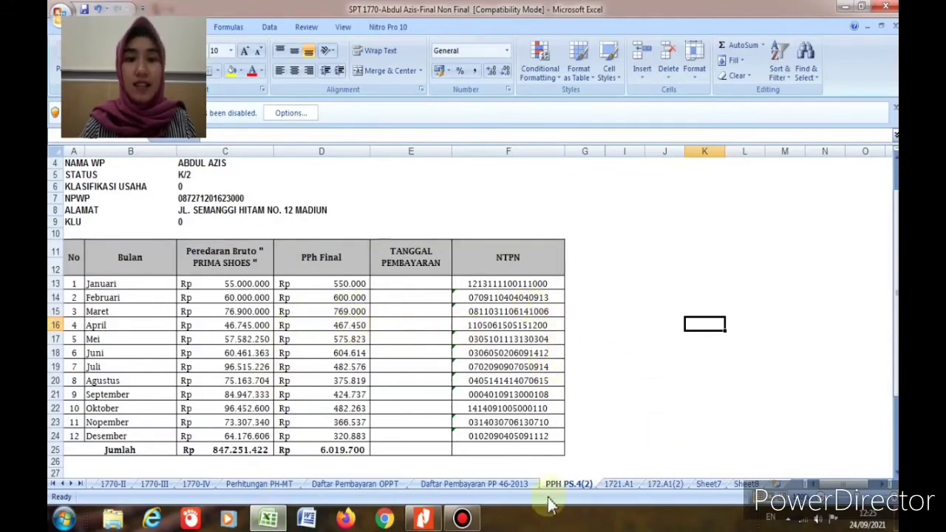
# Step: Review the Daftar Pembayaran PP 46-2013 totals, then go to the Daftar Pembayaran OPPT sheet
pyautogui.click(521, 486)
pyautogui.scroll(10, 522, 449)
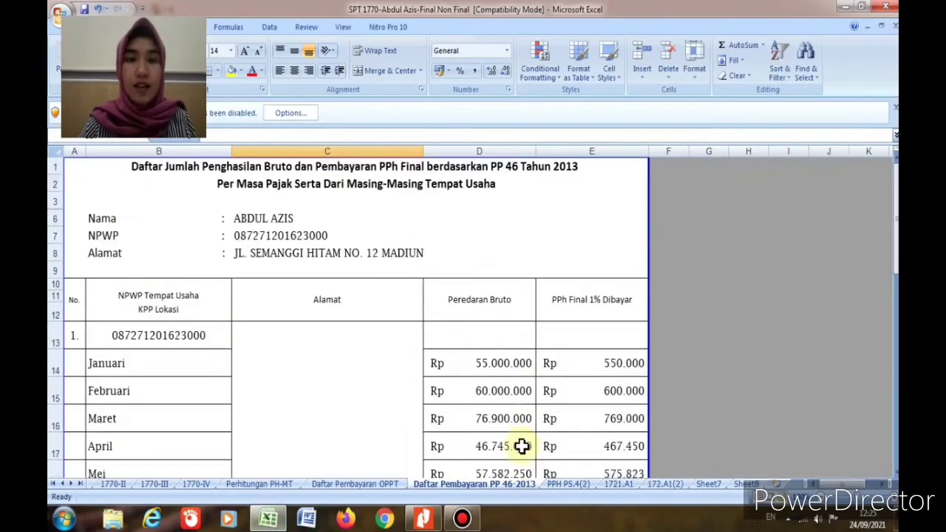
pyautogui.scroll(-4, 543, 362)
pyautogui.scroll(-5, 550, 361)
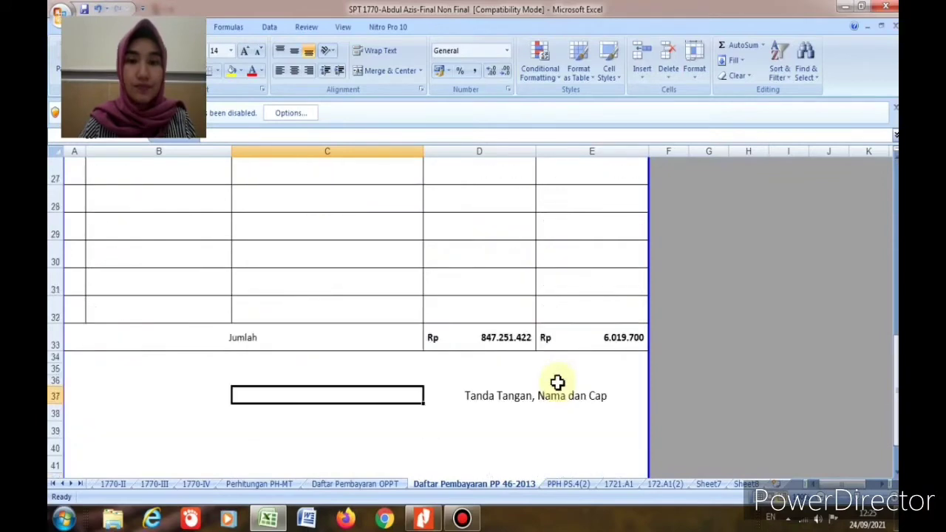
pyautogui.scroll(7, 567, 382)
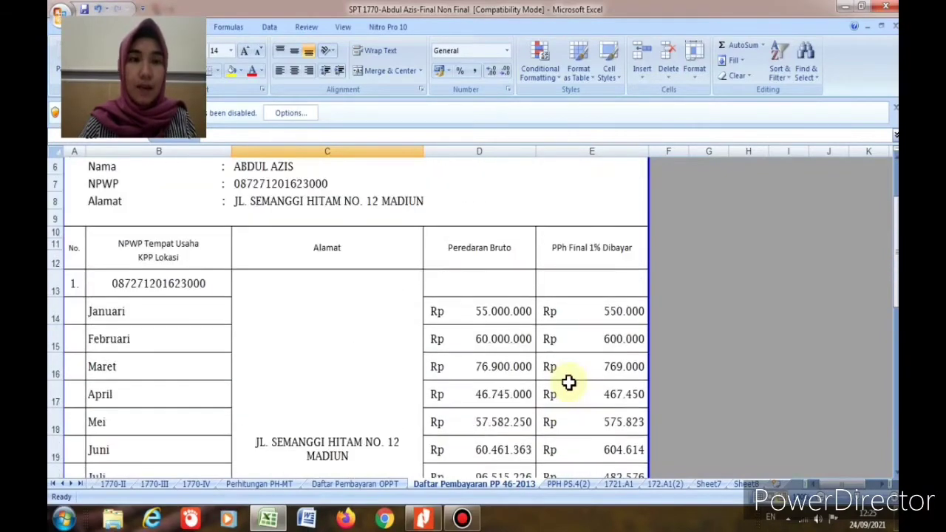
pyautogui.scroll(1, 446, 352)
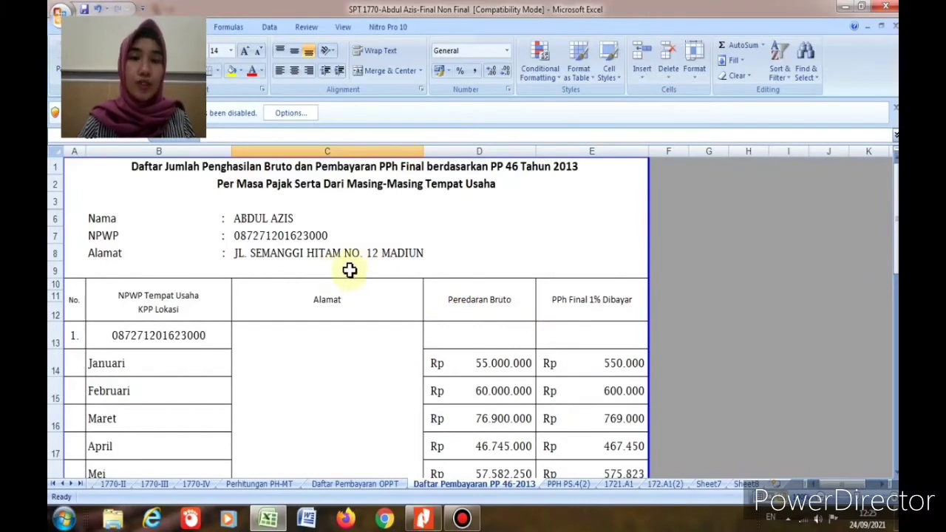
pyautogui.click(354, 484)
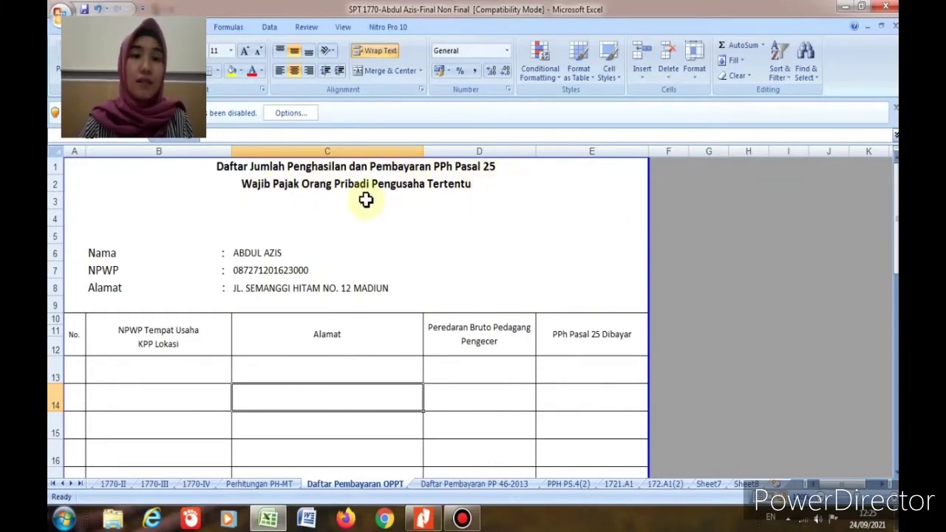
# Step: Pass through Perhitungan PH-MT to reach the 1770-IV sheet with its three family members
pyautogui.click(264, 486)
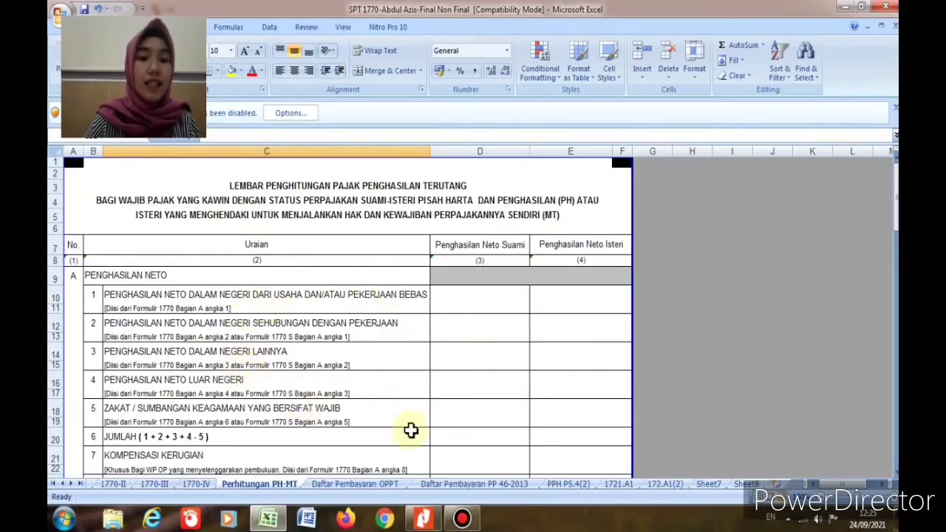
pyautogui.click(196, 484)
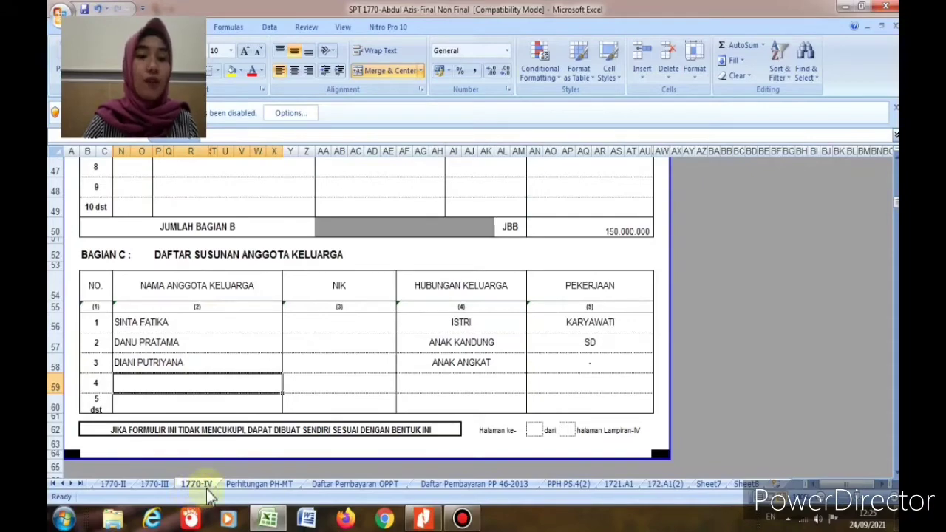
# Step: Verify the 1770-IV assets and debts against the source PDF
pyautogui.scroll(15, 332, 333)
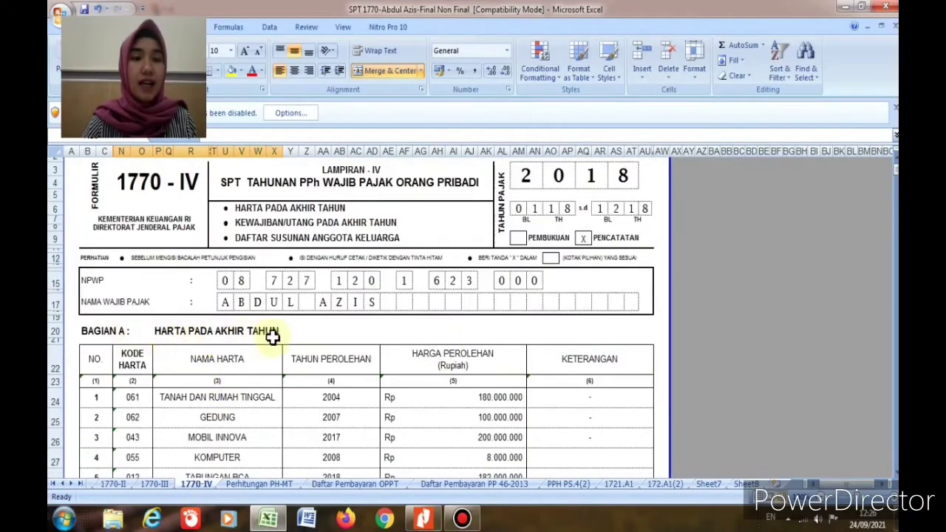
pyautogui.scroll(-1, 284, 336)
pyautogui.click(422, 518)
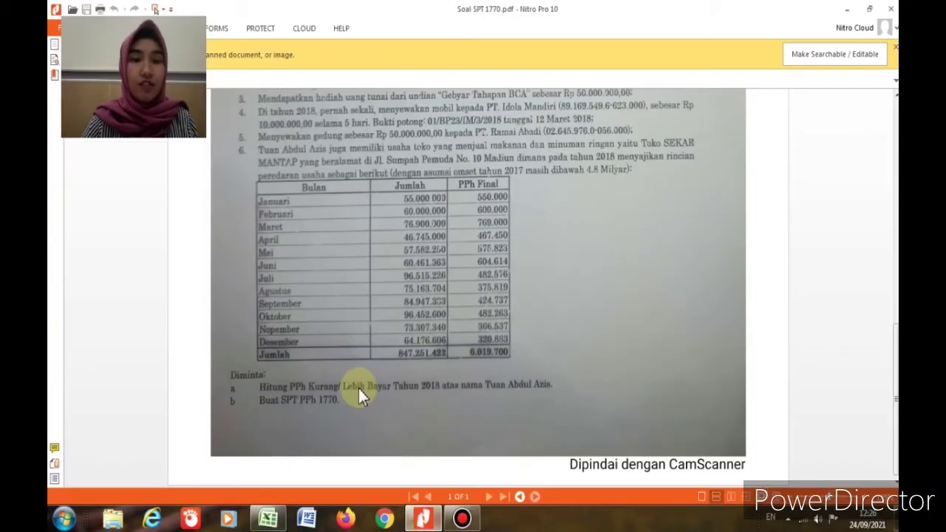
pyautogui.scroll(5, 358, 387)
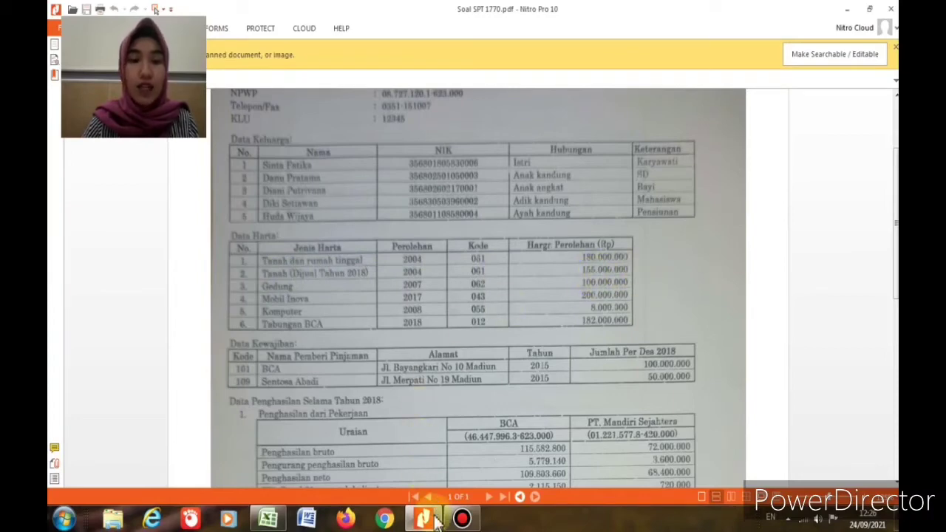
pyautogui.click(267, 511)
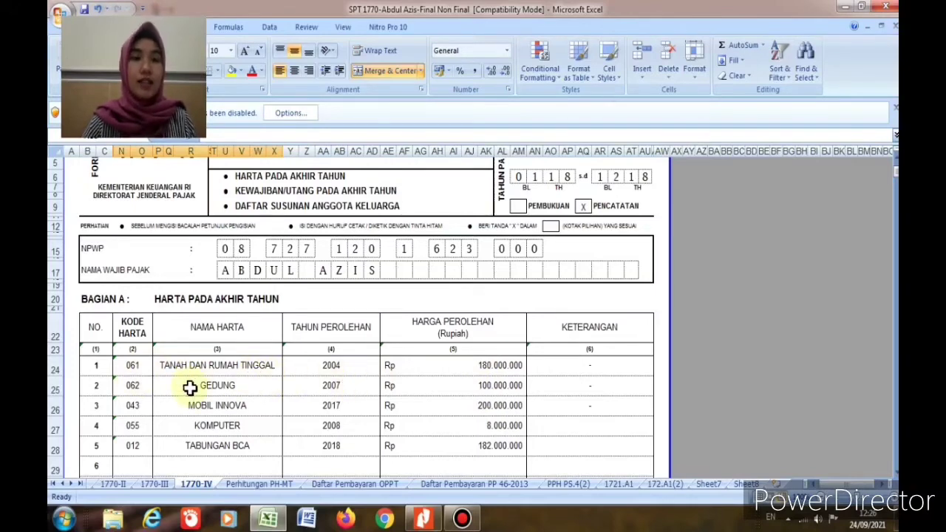
pyautogui.scroll(-7, 345, 433)
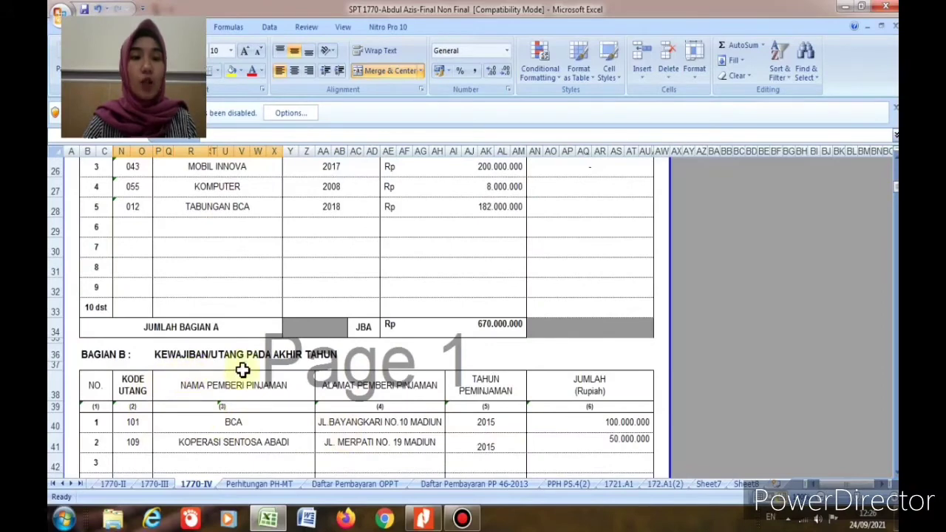
pyautogui.click(423, 519)
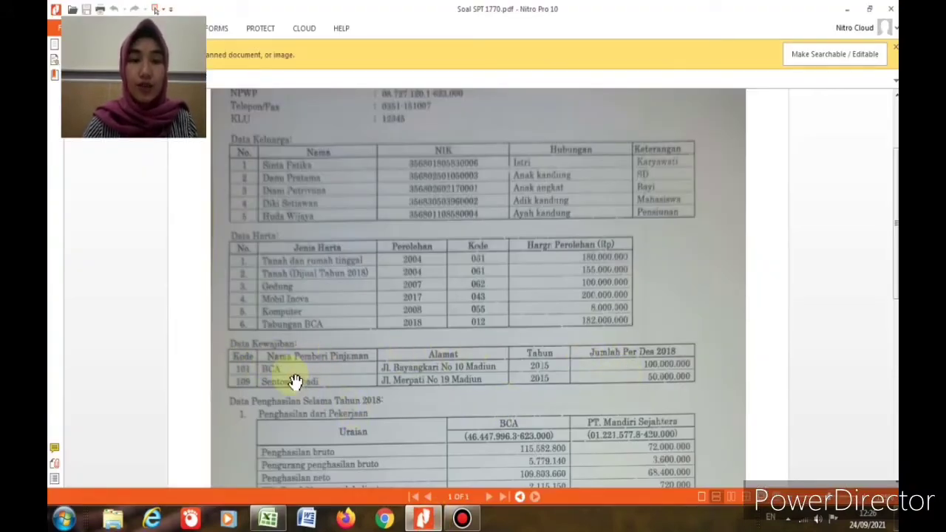
pyautogui.click(268, 519)
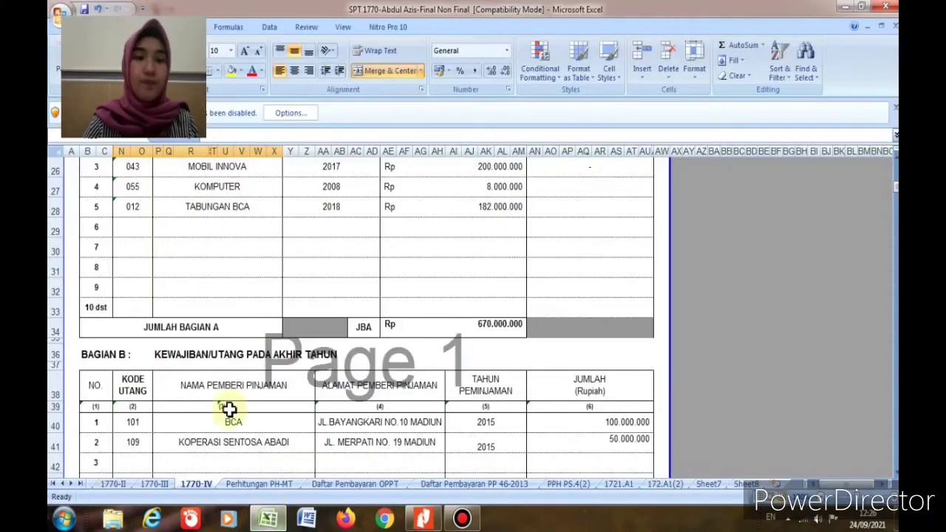
pyautogui.scroll(-5, 185, 436)
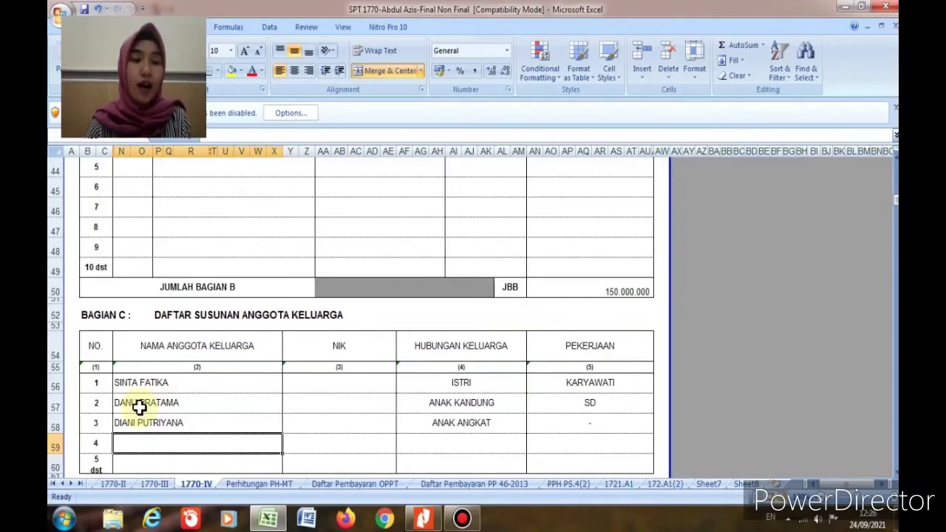
# Step: Check the Bagian C family entries (ANAK KANDUNG, ANAK ANGKAT), then open the 1770-III sheet
pyautogui.click(145, 383)
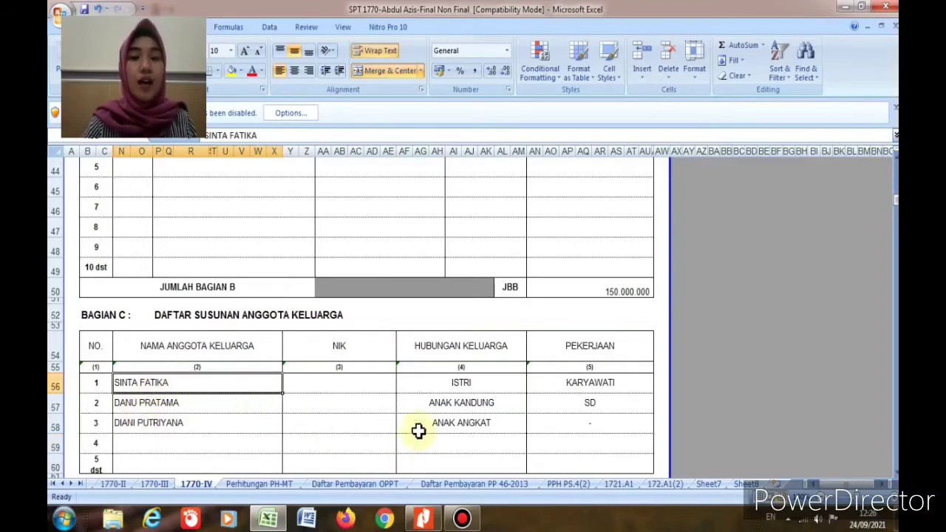
pyautogui.click(441, 405)
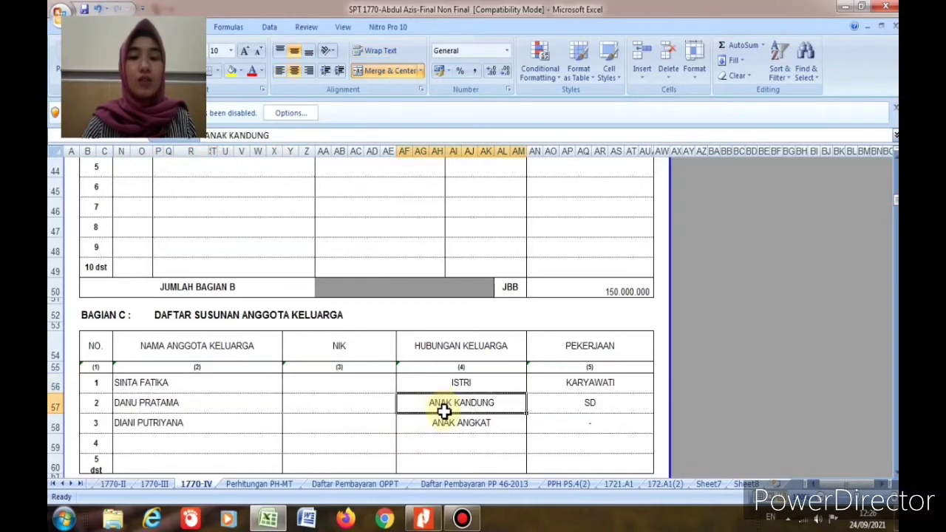
pyautogui.click(443, 425)
pyautogui.scroll(-1, 307, 422)
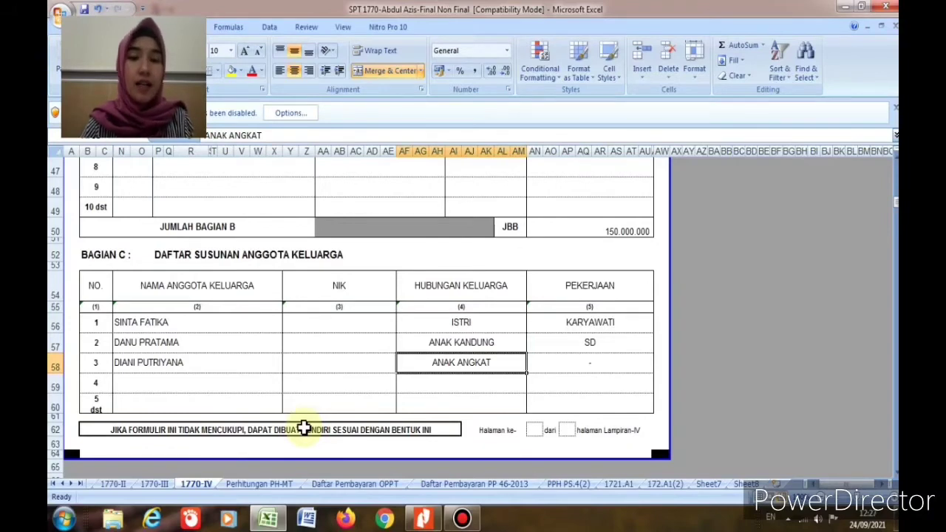
pyautogui.click(163, 484)
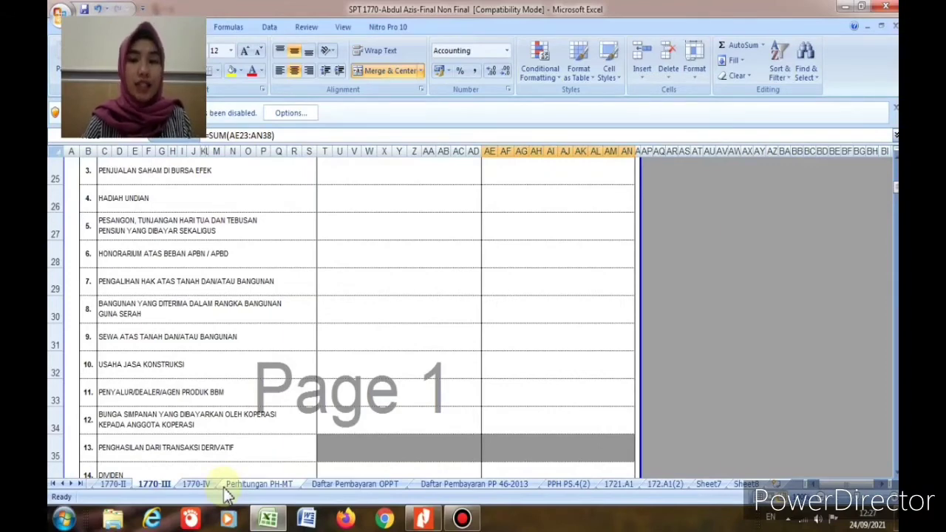
# Step: On Sheet8, check the wife's income amount 68.400.000 and its tax status
pyautogui.scroll(8, 228, 495)
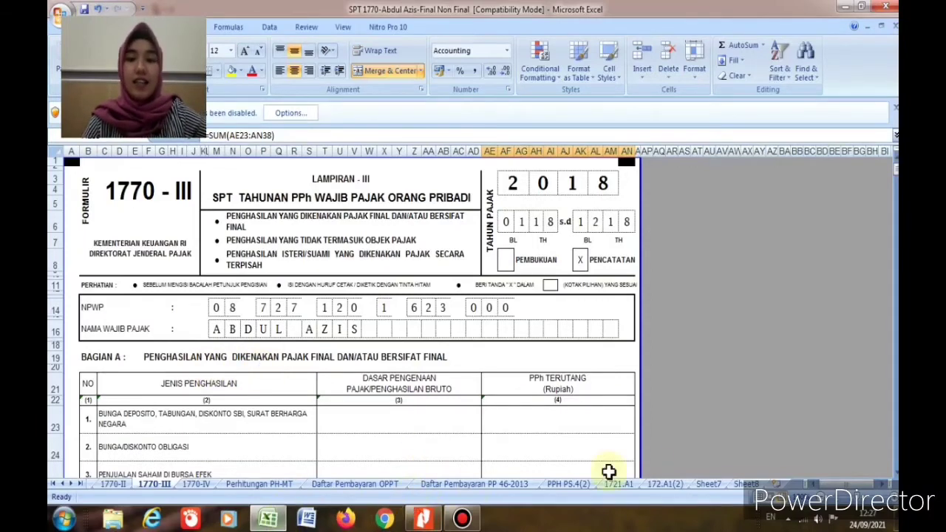
pyautogui.click(743, 485)
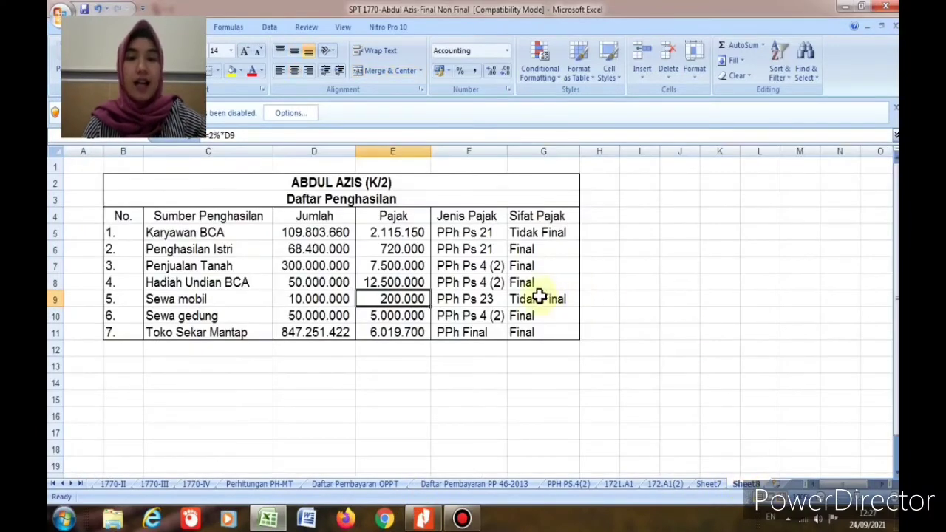
pyautogui.click(519, 250)
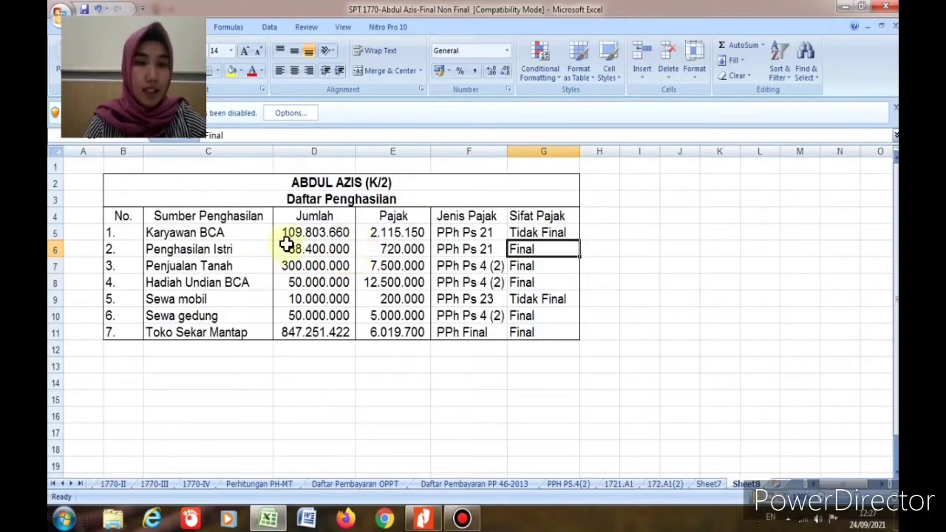
pyautogui.click(306, 246)
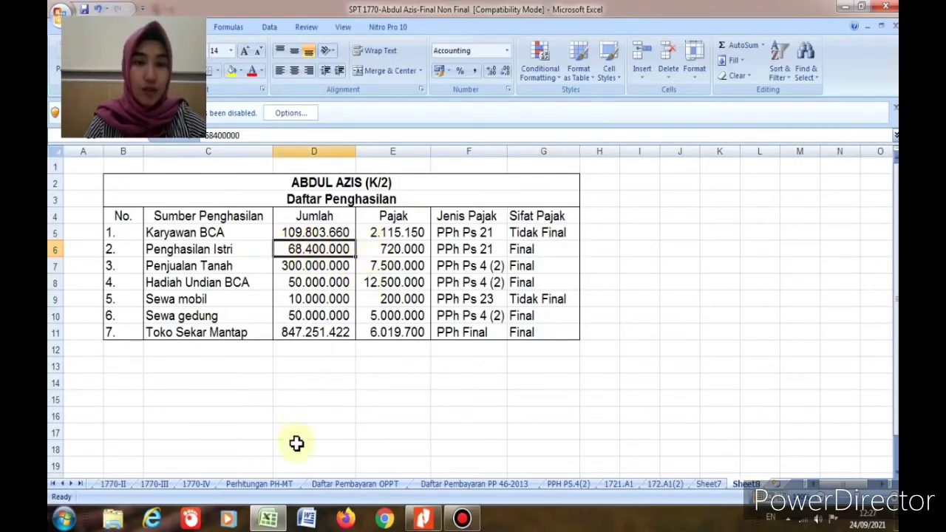
# Step: Select the row 37 base amount cell on 1770-III and view the PDF's employment income table
pyautogui.click(155, 484)
pyautogui.scroll(-7, 335, 441)
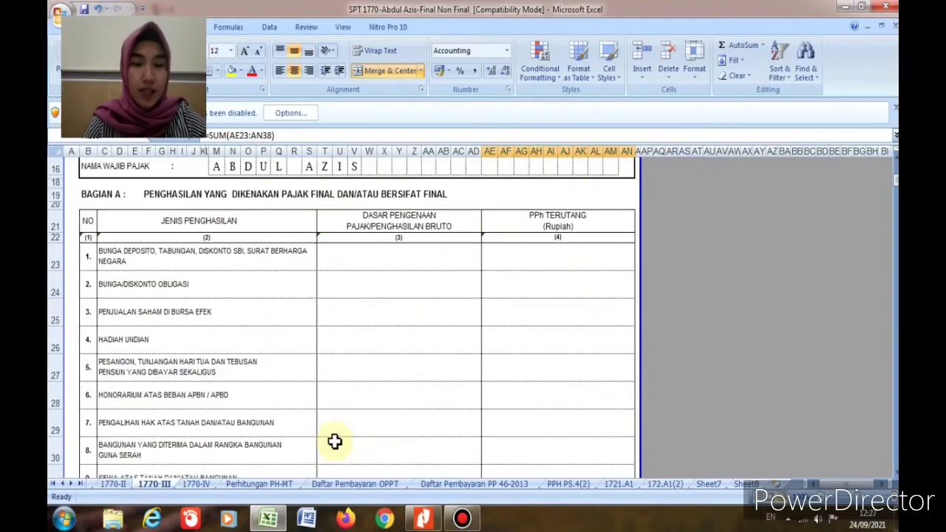
pyautogui.scroll(4, 190, 447)
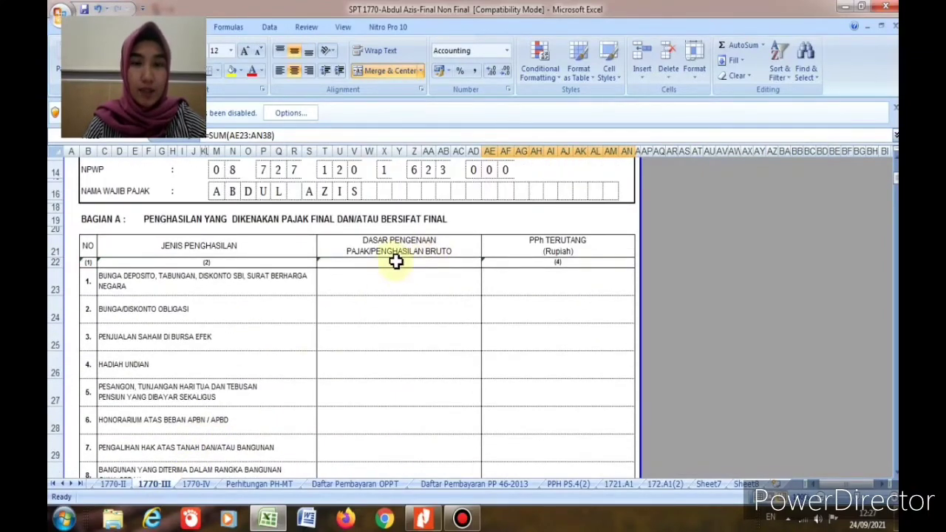
pyautogui.scroll(-6, 376, 379)
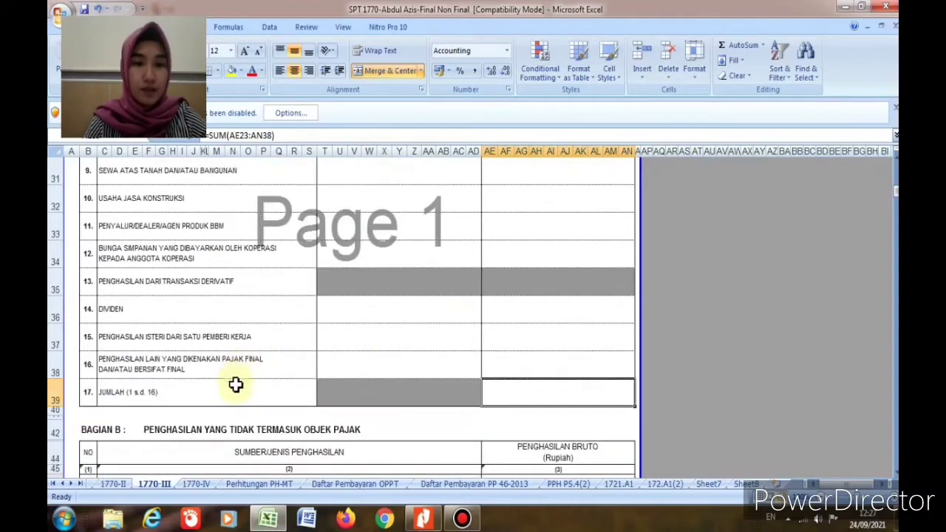
pyautogui.click(348, 334)
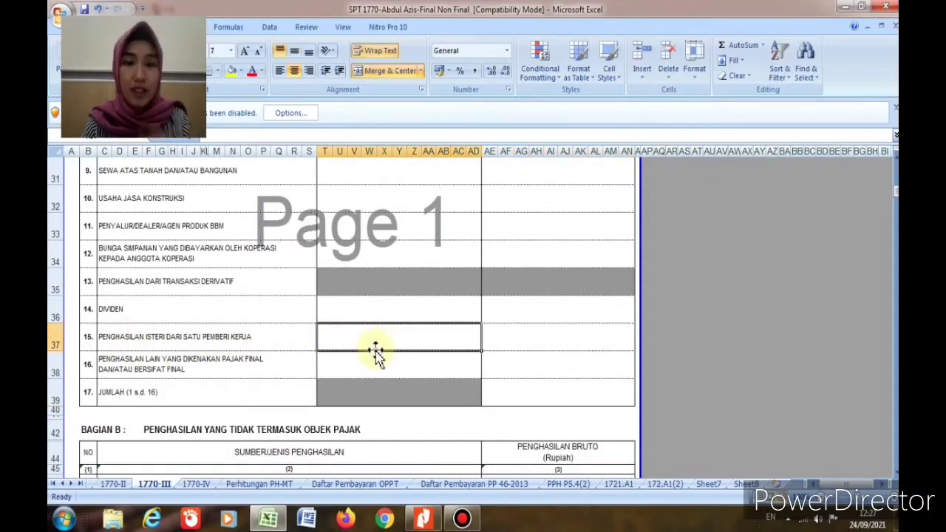
pyautogui.click(423, 519)
pyautogui.scroll(-1, 584, 439)
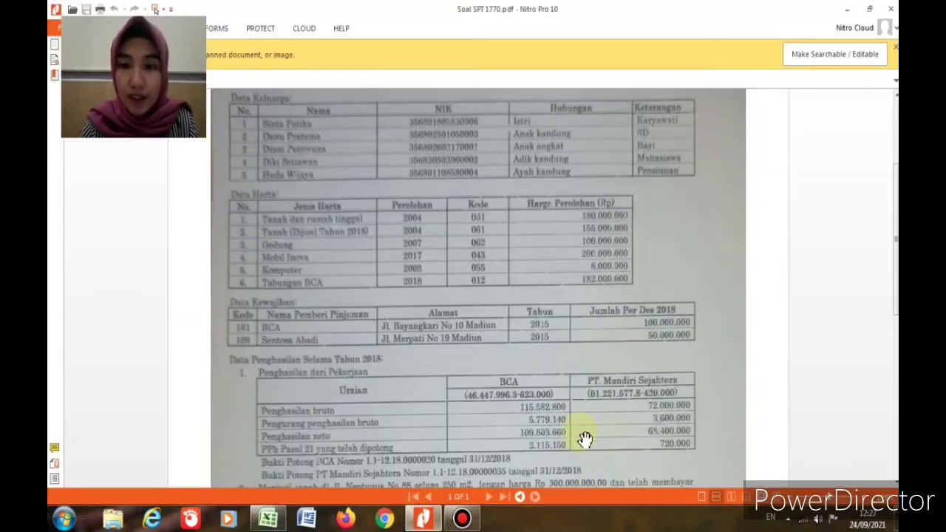
# Step: Enter the wife's employment income 72.000.000 on row 37 of 1770-III
pyautogui.click(267, 519)
pyautogui.write('7')
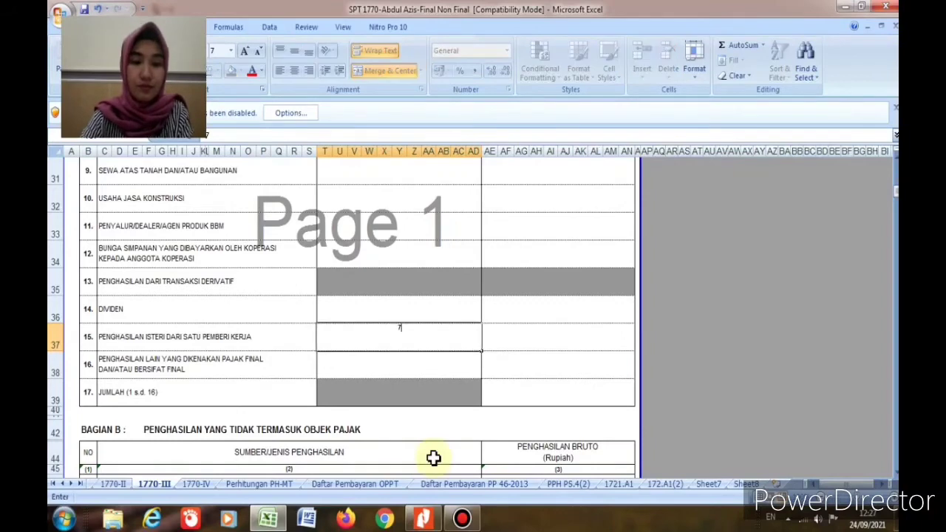
pyautogui.write('2000000')
pyautogui.press('Return')
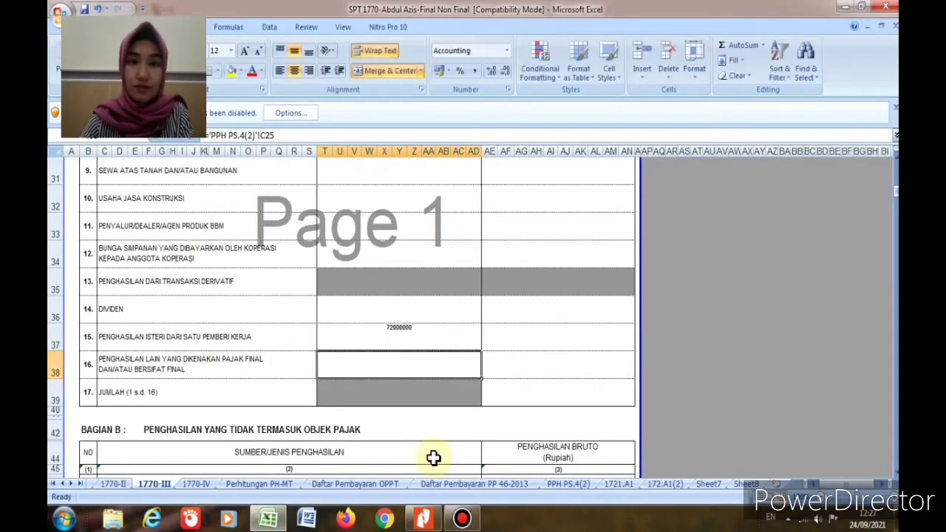
pyautogui.scroll(9, 433, 458)
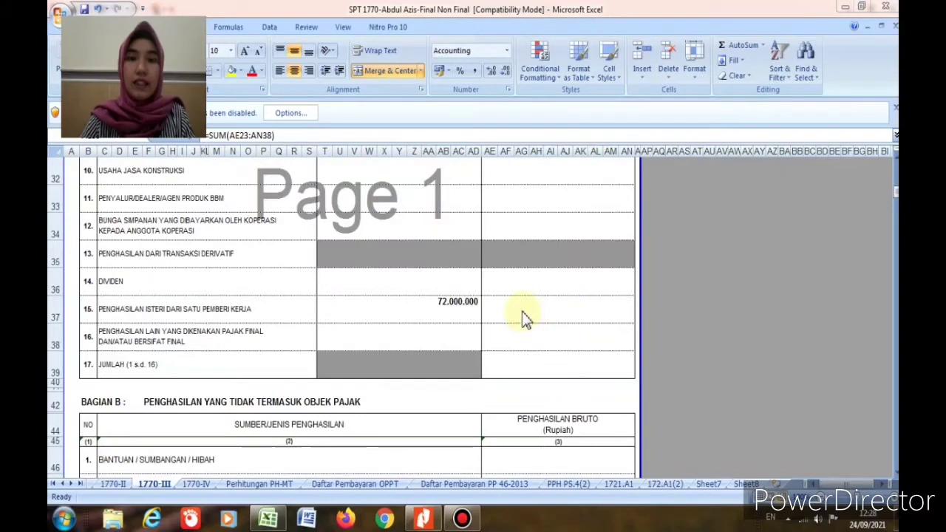
pyautogui.click(522, 311)
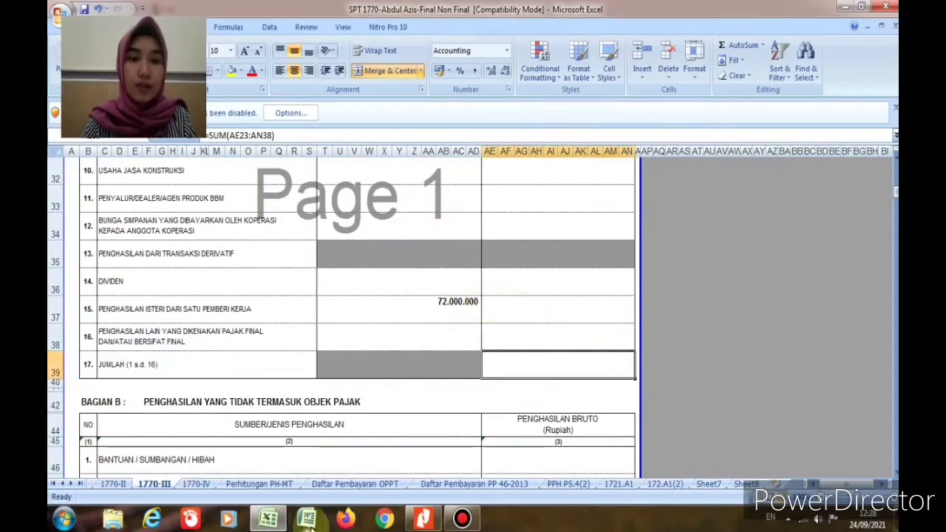
# Step: After checking Sheet8, enter 720.000 as the PPh Terutang beside 72.000.000
pyautogui.click(742, 486)
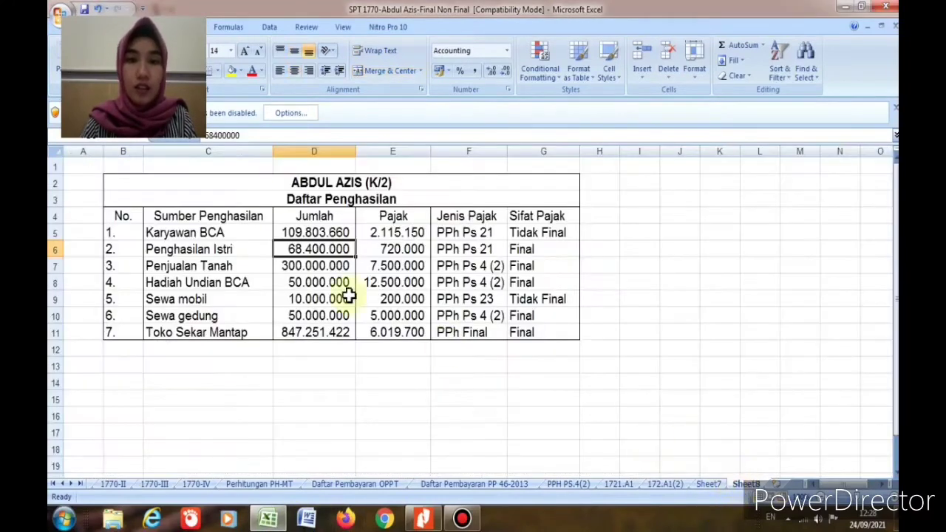
pyautogui.click(153, 485)
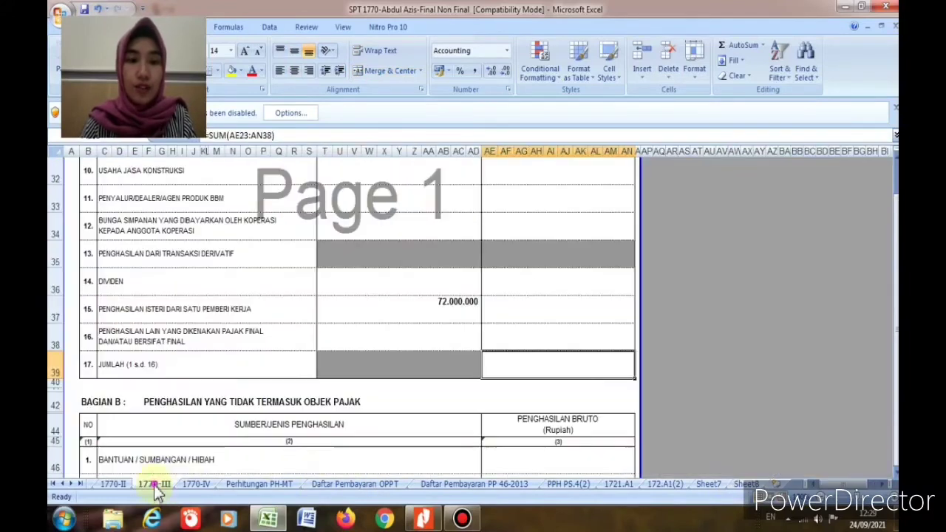
pyautogui.click(537, 306)
pyautogui.write('720')
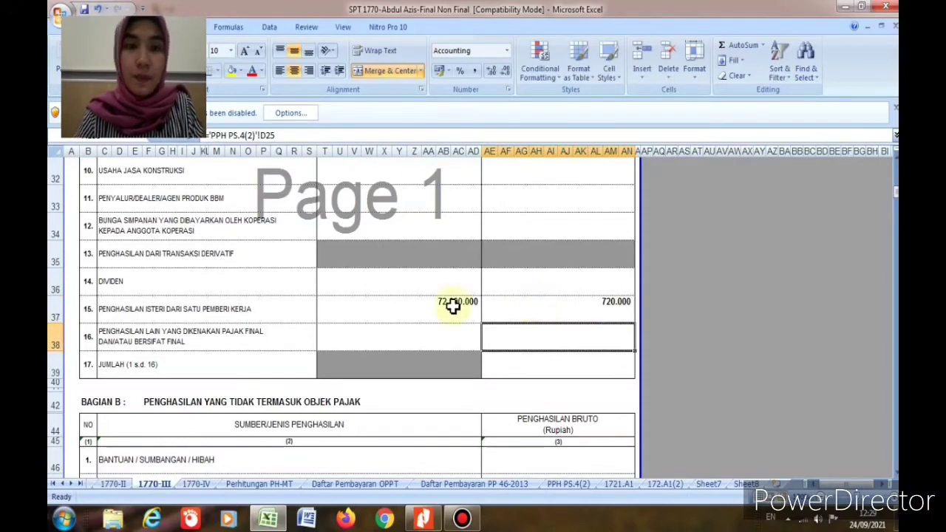
pyautogui.click(746, 485)
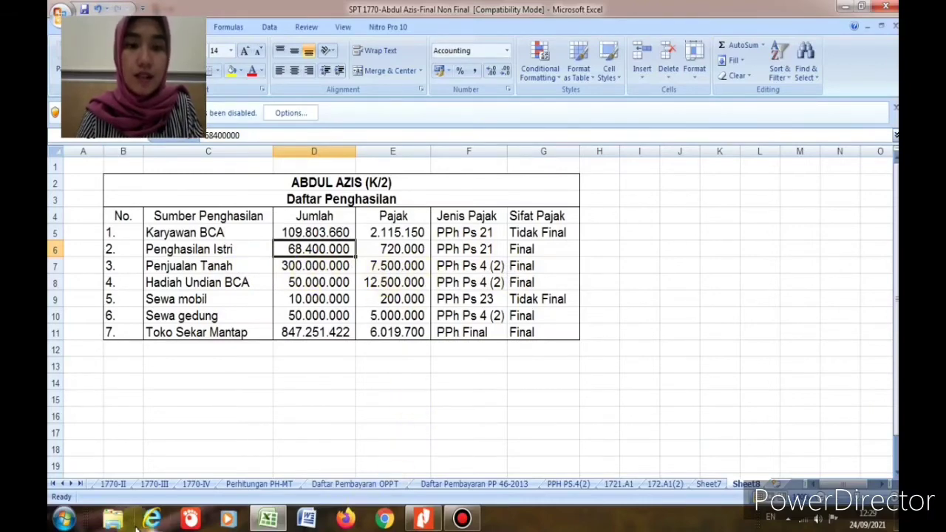
pyautogui.click(155, 484)
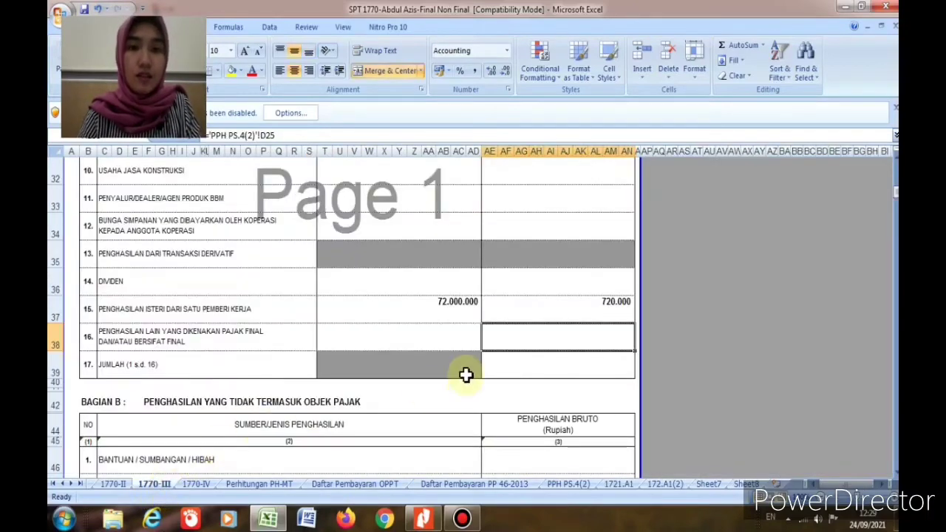
pyautogui.scroll(3, 466, 375)
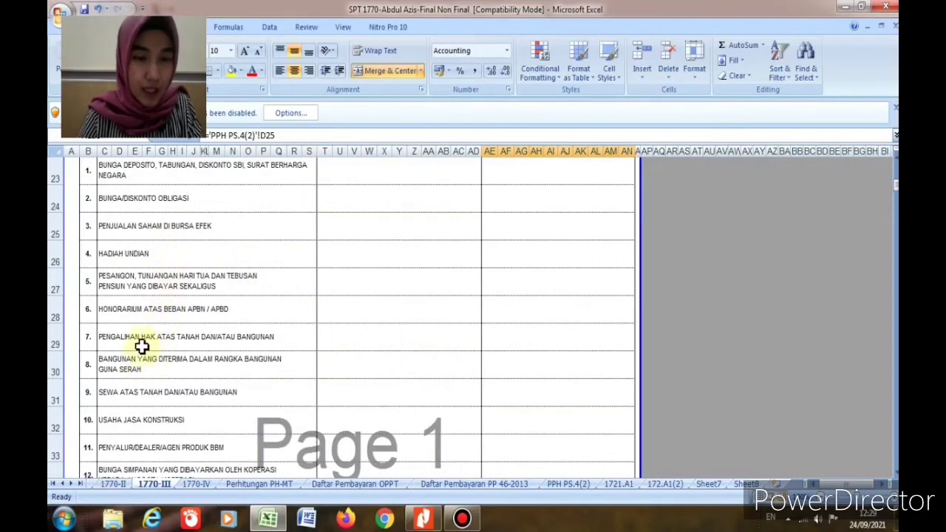
# Step: Record the land transfer as 300.000.000 income with 7.500.000 tax on row 29
pyautogui.click(345, 341)
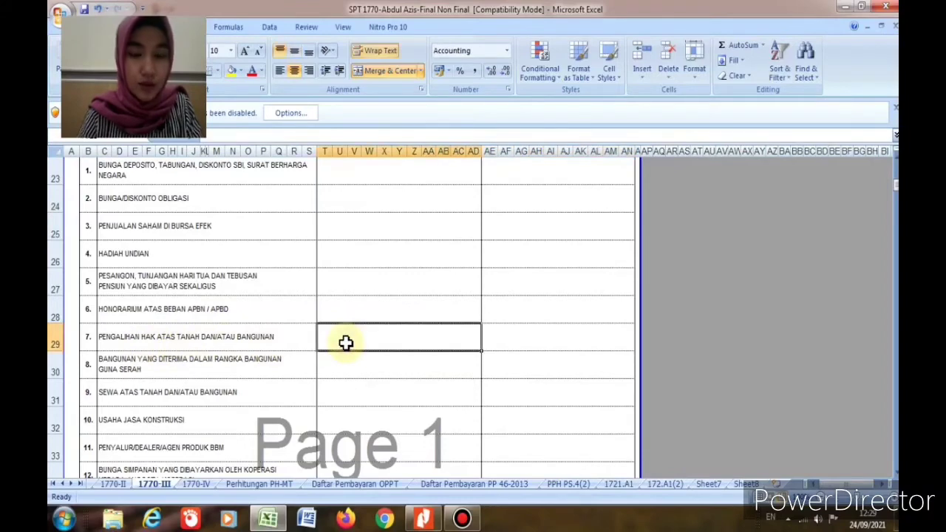
pyautogui.write('3')
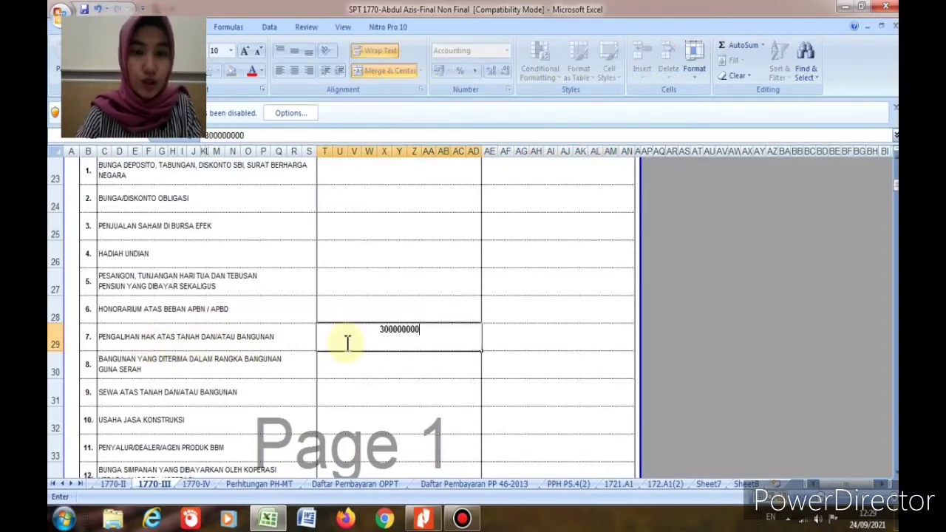
pyautogui.write('00.000.000')
pyautogui.press('Tab')
pyautogui.write('7.')
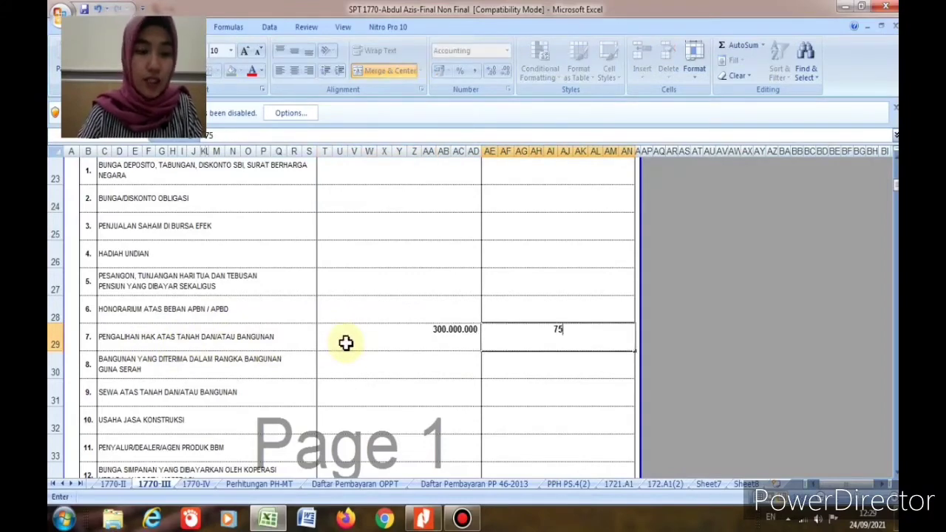
pyautogui.write('500.000')
pyautogui.press('Return')
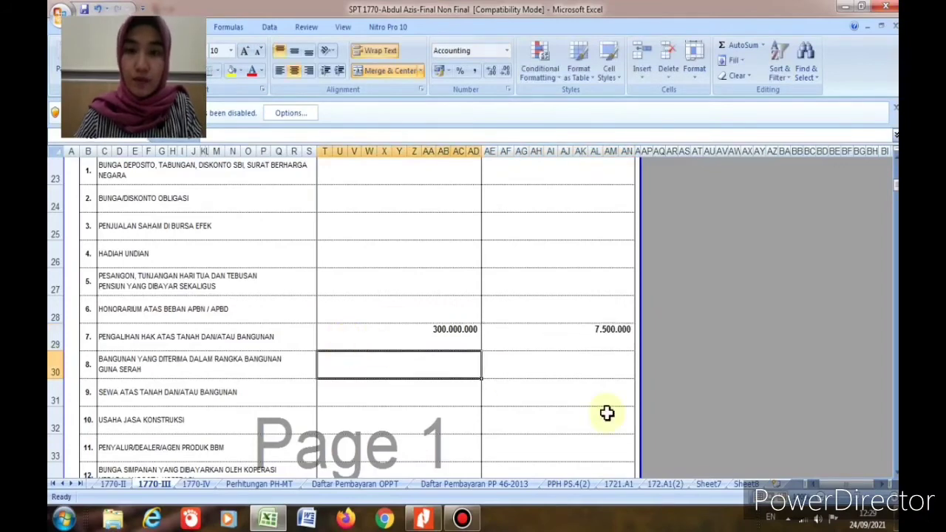
# Step: Check the Hadiah Undian BCA entry on Sheet8, then record 50.000.000 income with 12.500.000 tax
pyautogui.click(746, 483)
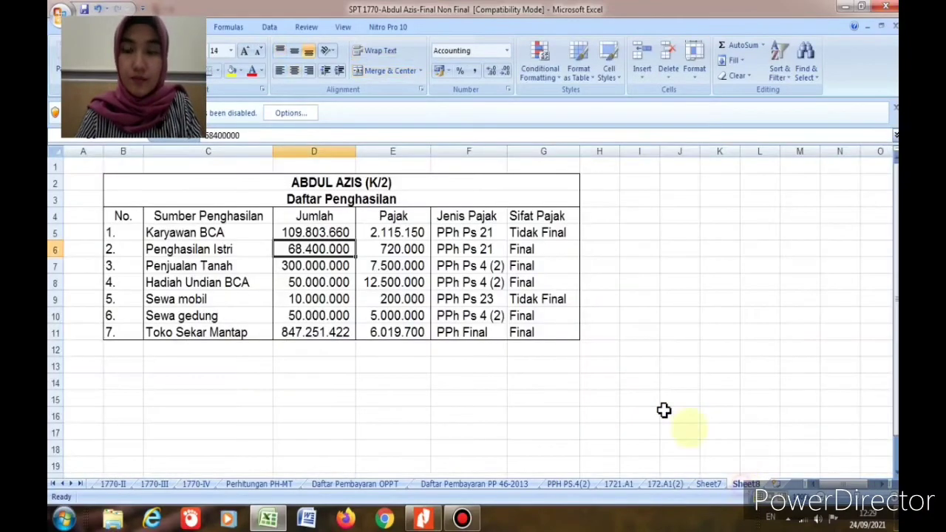
pyautogui.click(179, 267)
pyautogui.click(178, 286)
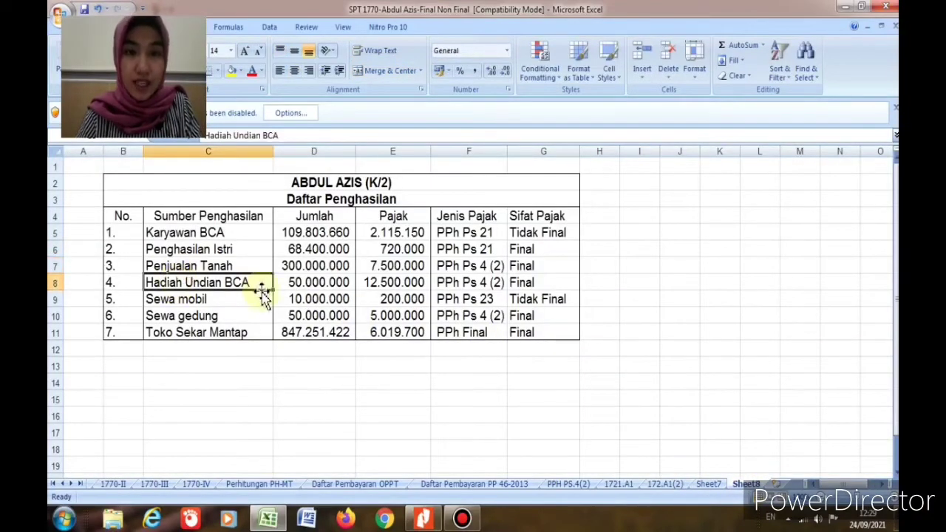
pyautogui.click(325, 288)
pyautogui.click(377, 285)
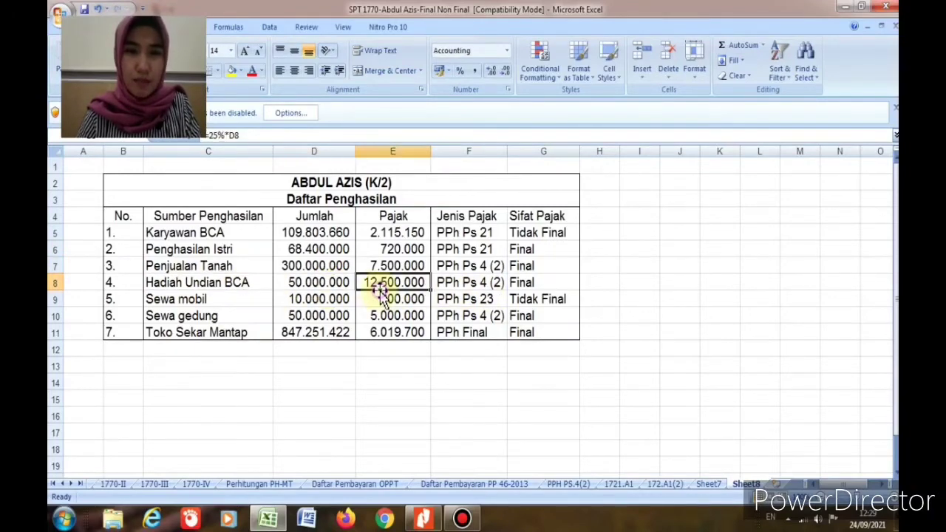
pyautogui.click(154, 484)
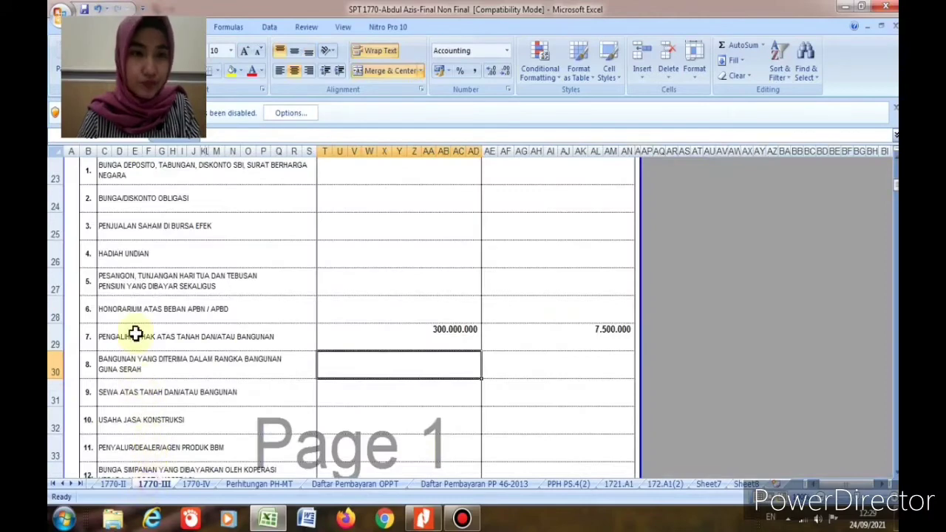
pyautogui.click(347, 259)
pyautogui.write('5')
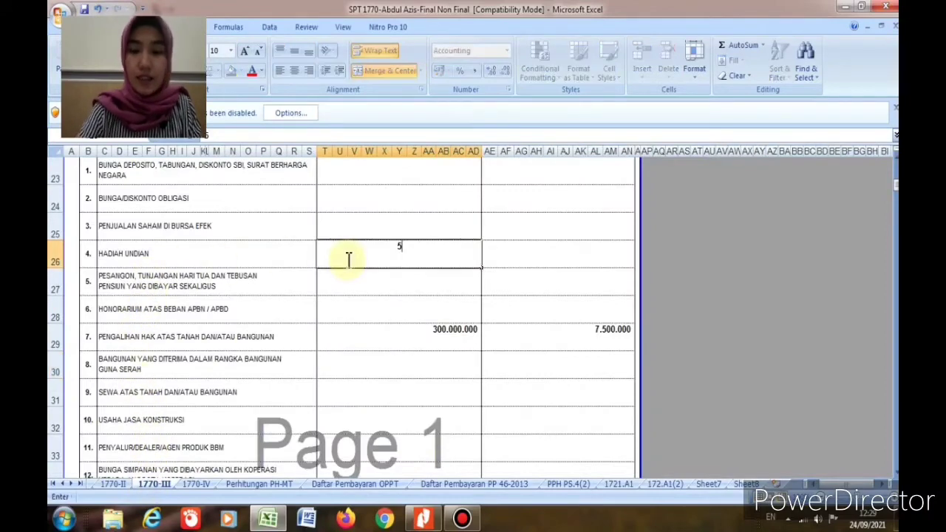
pyautogui.write('0.000.000')
pyautogui.press('Tab')
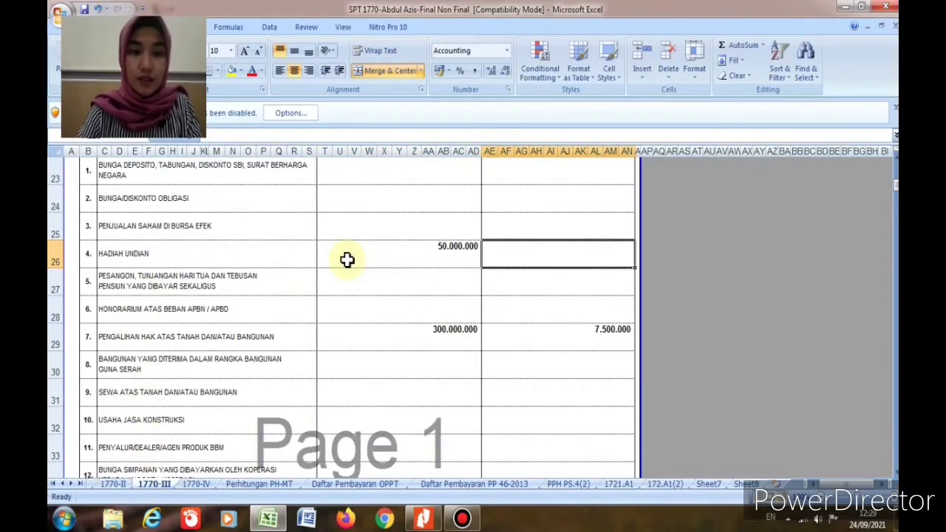
pyautogui.write('12500000')
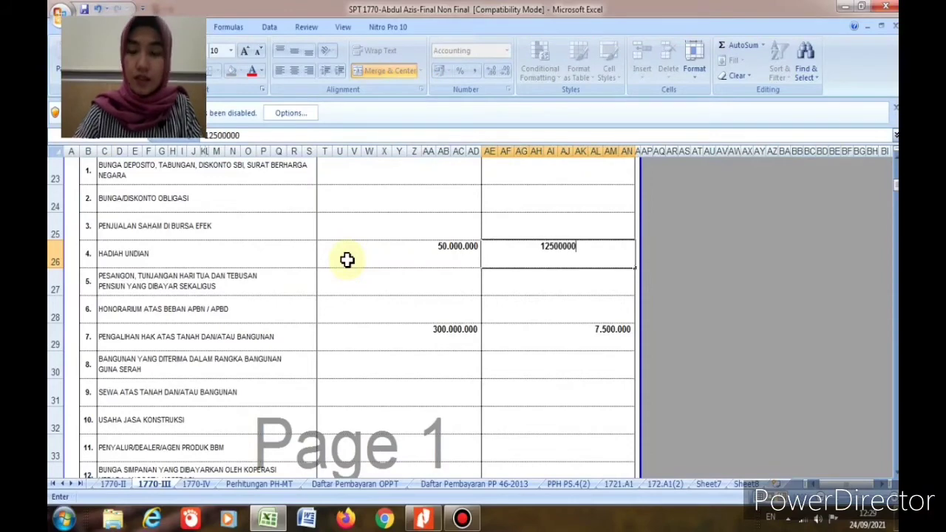
pyautogui.press('Return')
# Step: Check Sewa gedung on Sheet8, then record building rent 50.000.000 with 5.000.000 tax on row 31
pyautogui.click(746, 483)
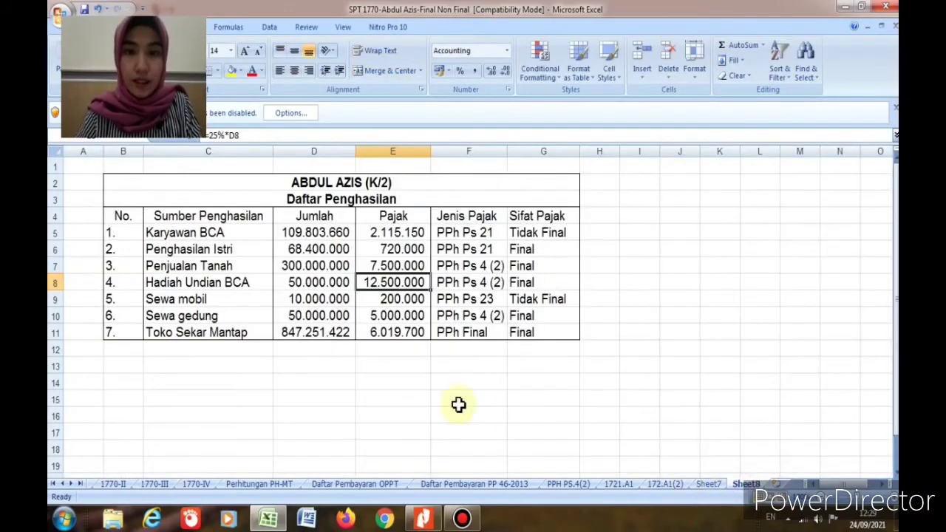
pyautogui.click(189, 302)
pyautogui.click(184, 316)
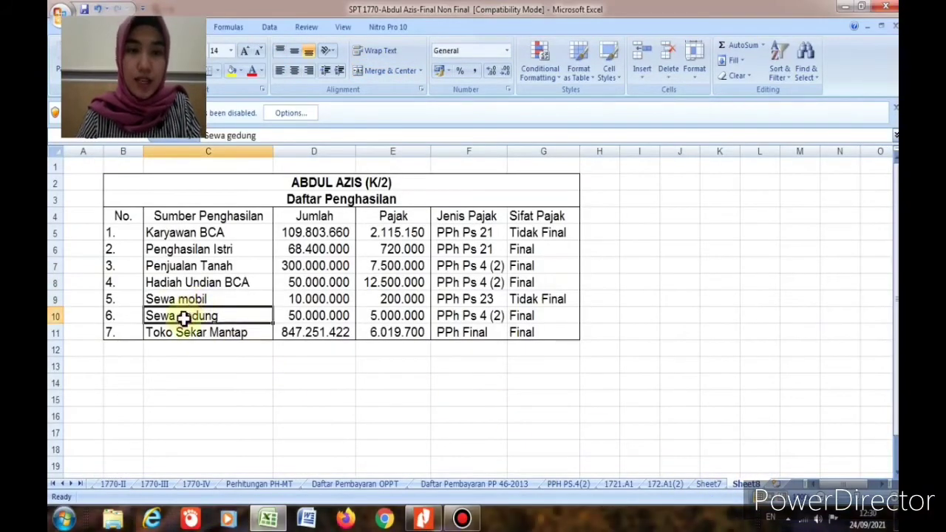
pyautogui.click(318, 320)
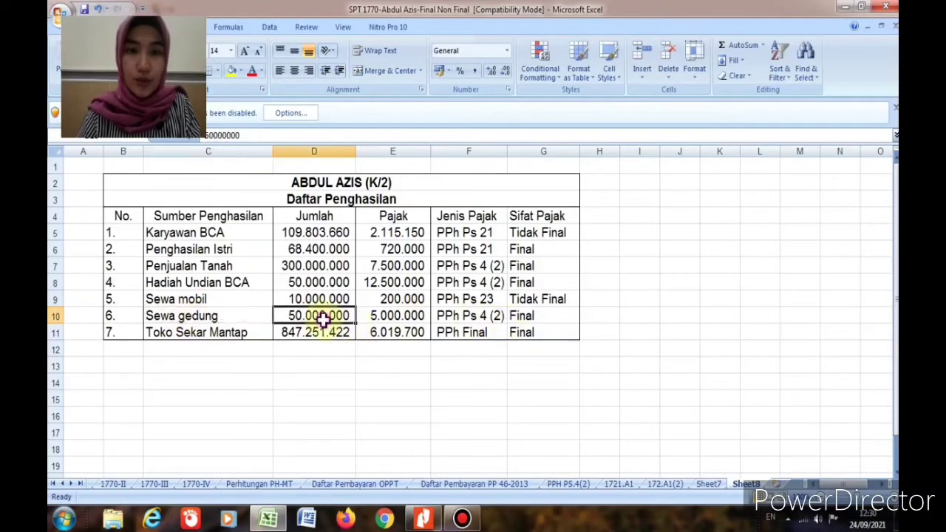
pyautogui.click(364, 316)
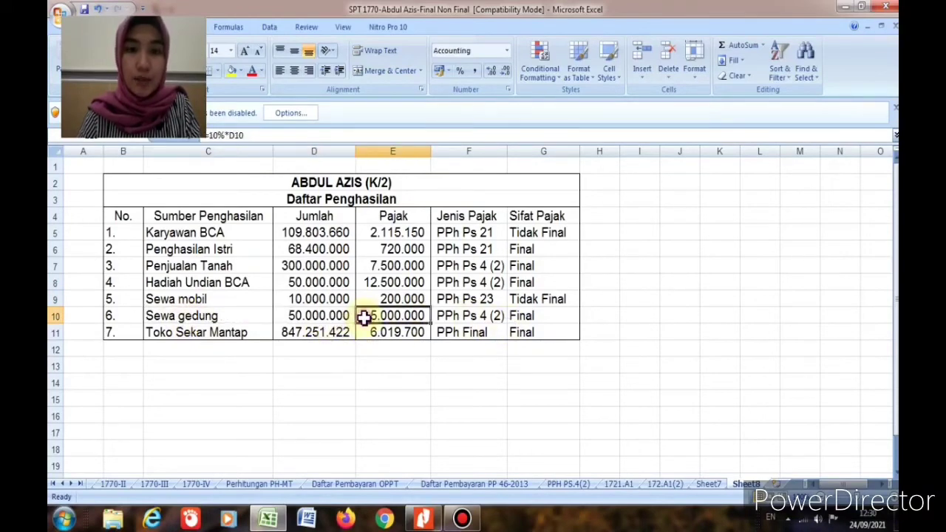
pyautogui.click(155, 484)
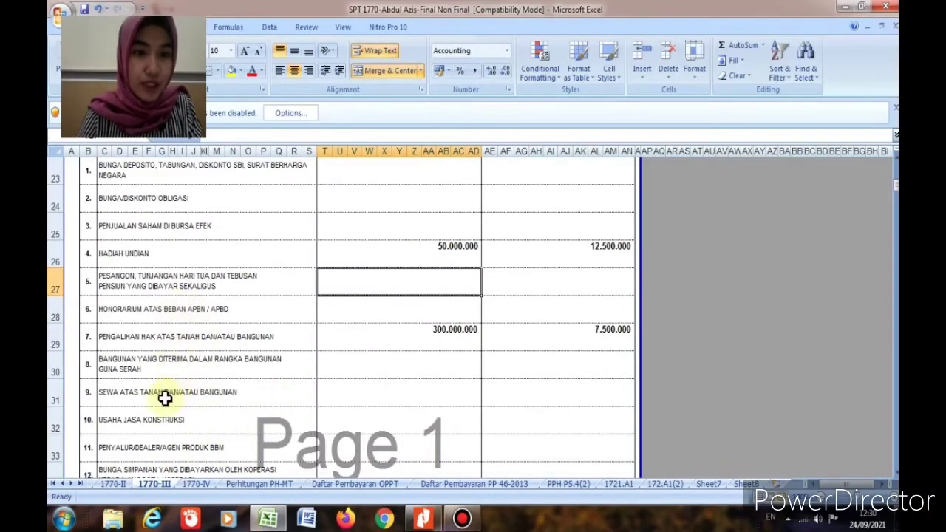
pyautogui.click(355, 394)
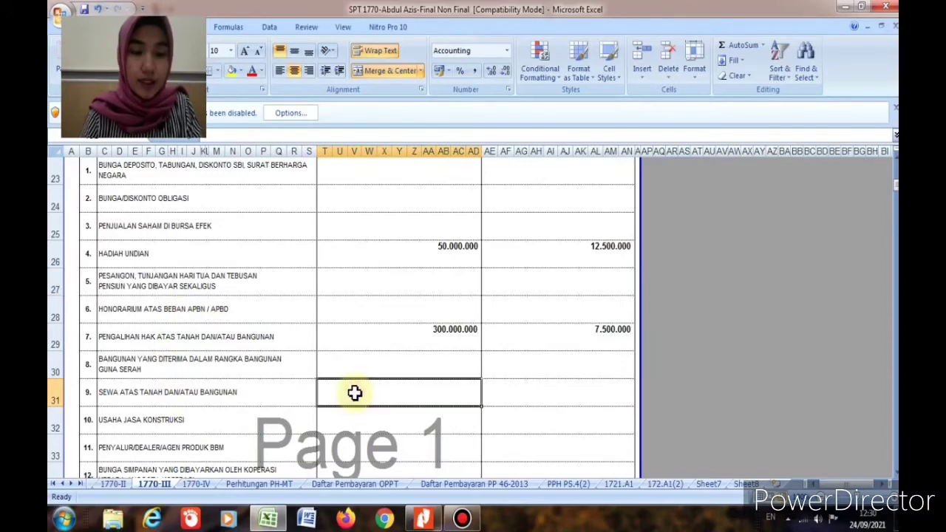
pyautogui.write('50000000')
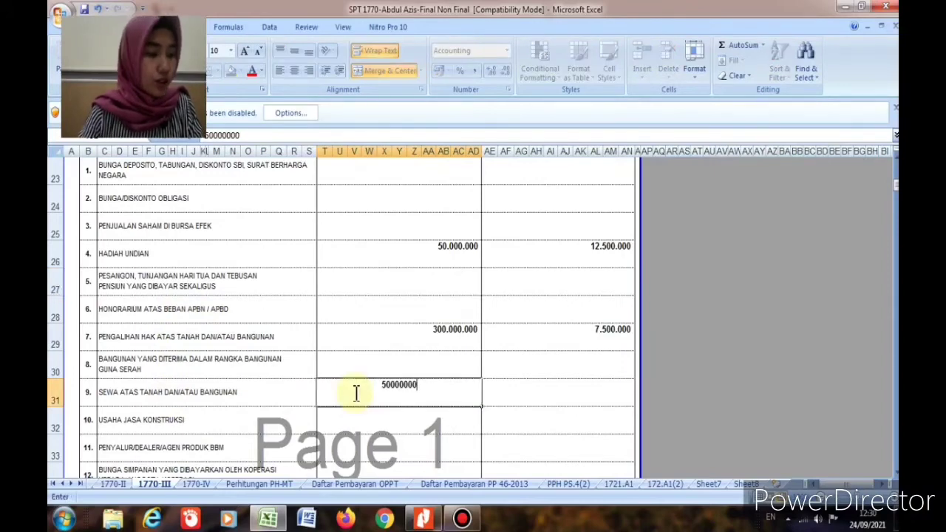
pyautogui.press('Tab')
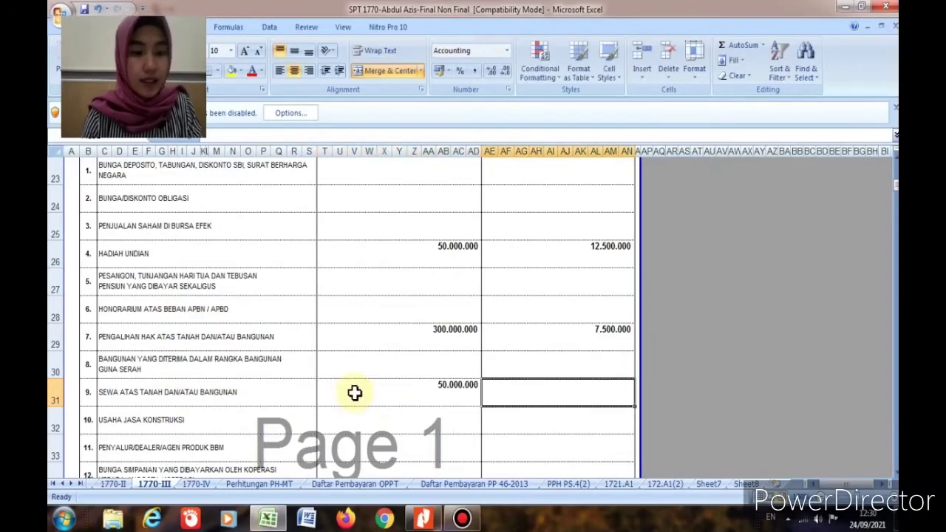
pyautogui.write('50000')
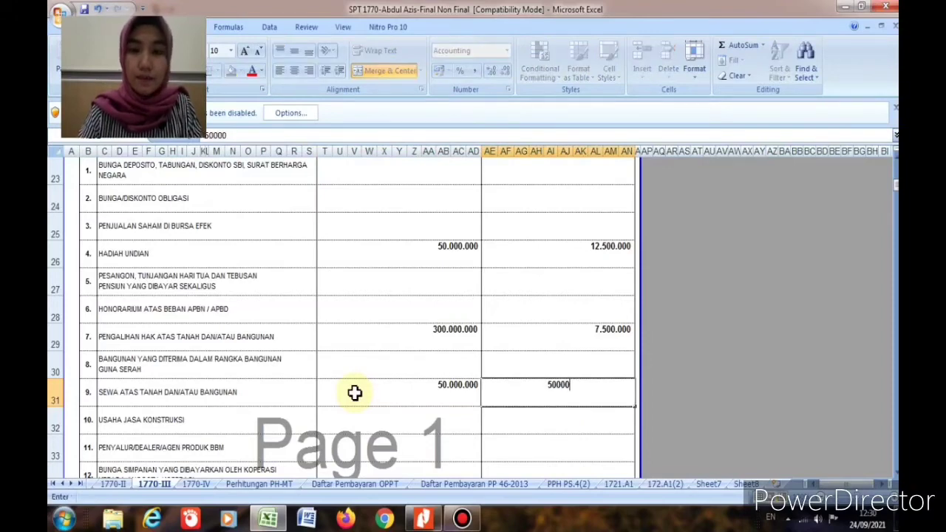
pyautogui.write('.000.00')
pyautogui.press('Return')
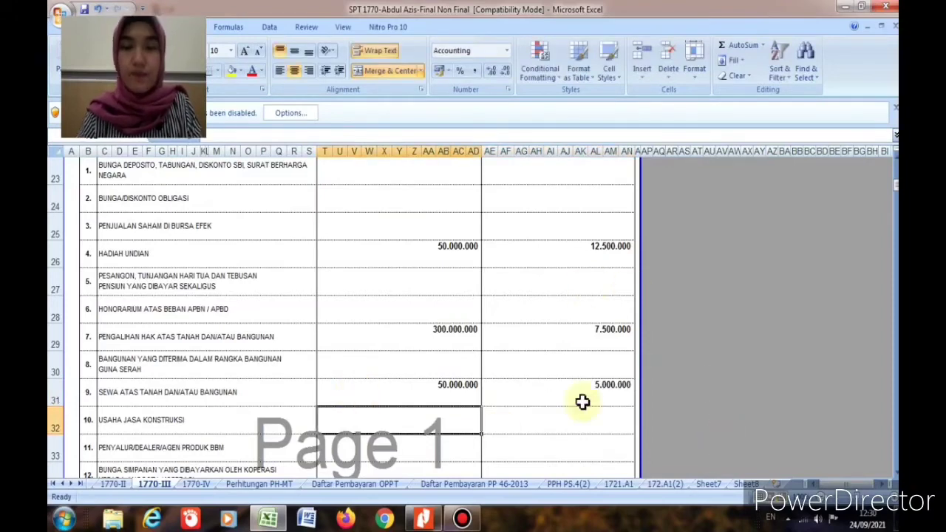
# Step: Copy the Toko Sekar Mantap amount 847.251.422 from Sheet8
pyautogui.click(746, 484)
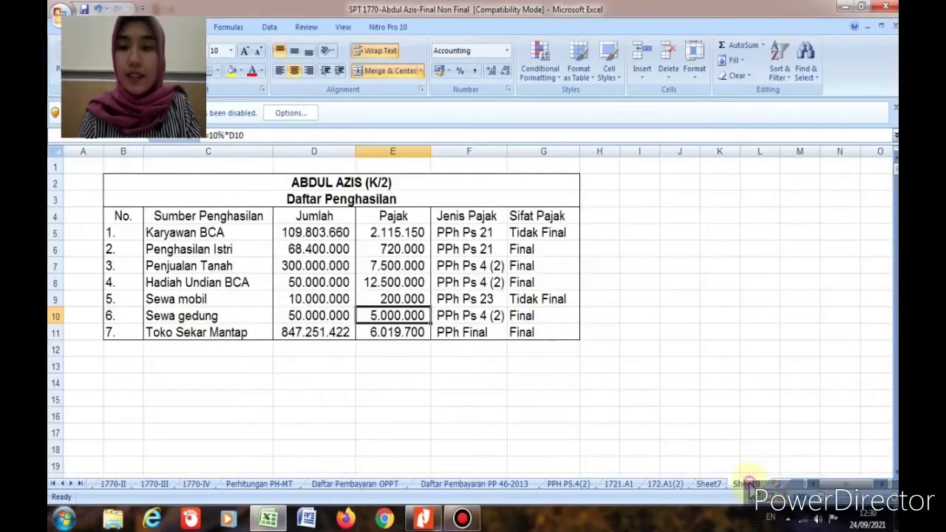
pyautogui.click(295, 337)
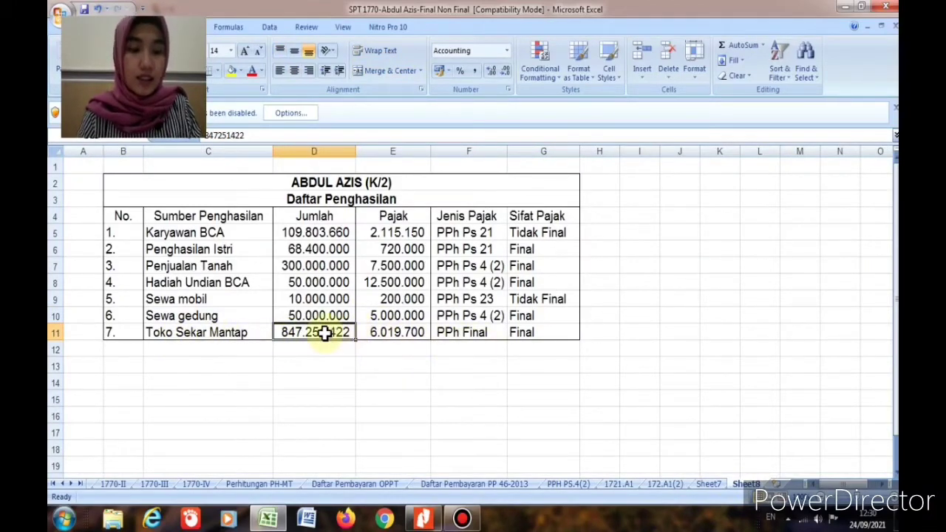
pyautogui.hotkey('ctrl', 'c')
# Step: Paste the Toko Sekar Mantap income 847.251.422 into row 16 of 1770-III, keeping automatic text colour
pyautogui.click(152, 484)
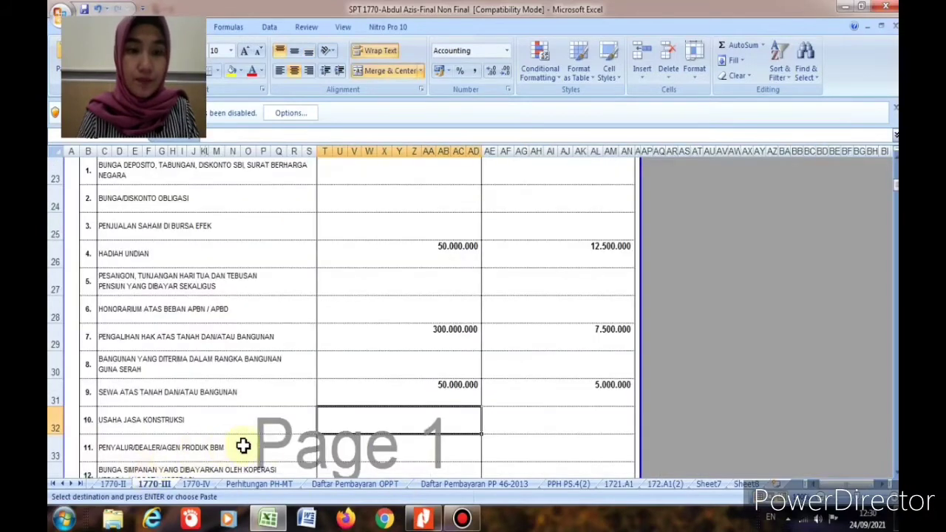
pyautogui.scroll(-2, 317, 459)
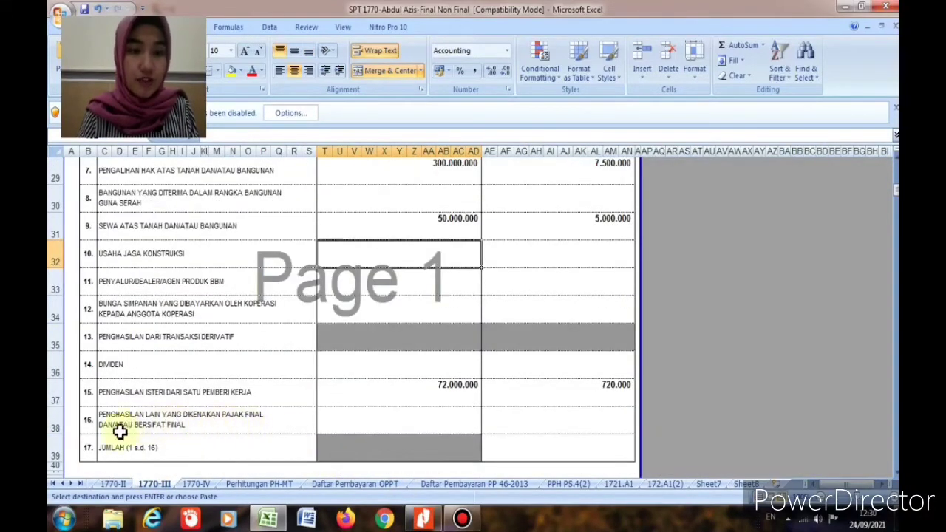
pyautogui.click(333, 429)
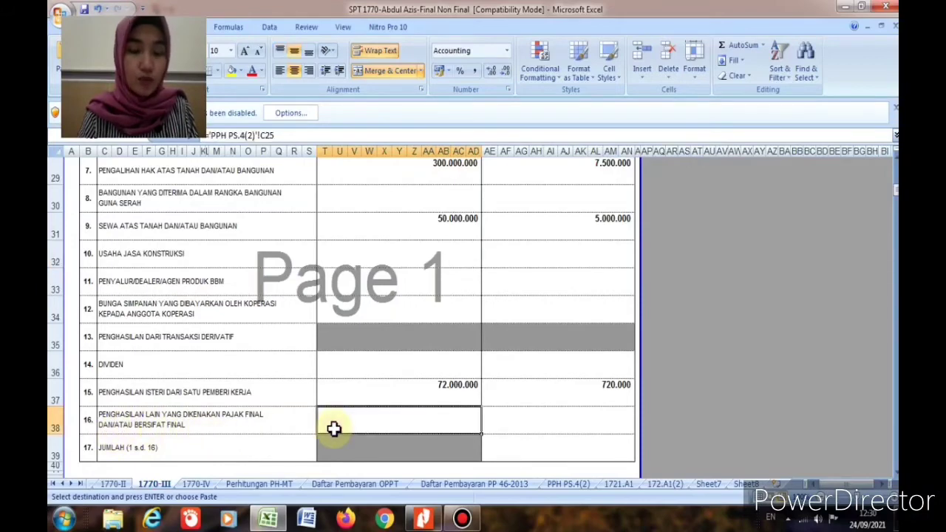
pyautogui.hotkey('ctrl', 'v')
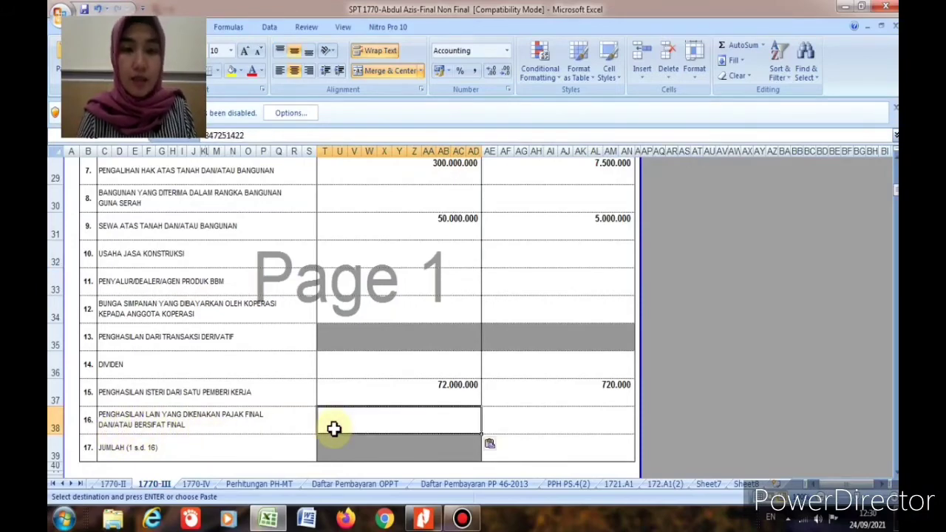
pyautogui.click(260, 71)
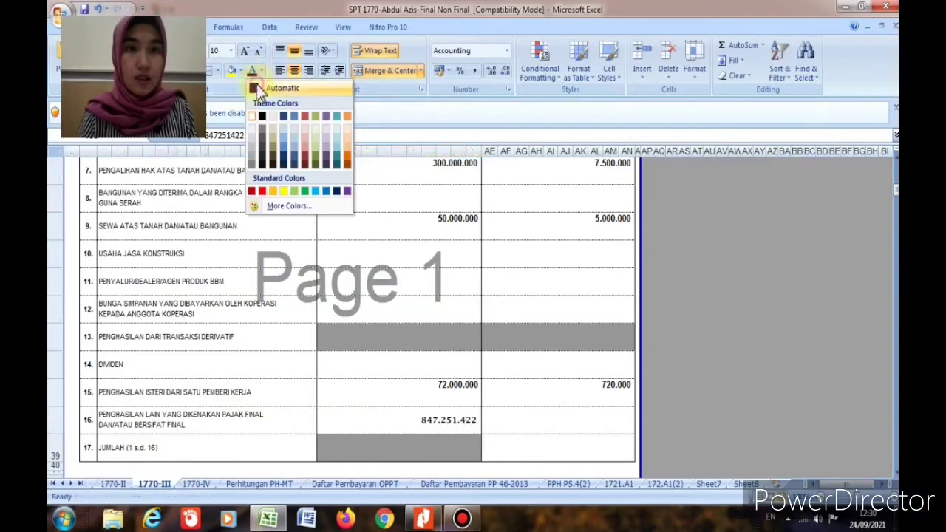
pyautogui.click(258, 90)
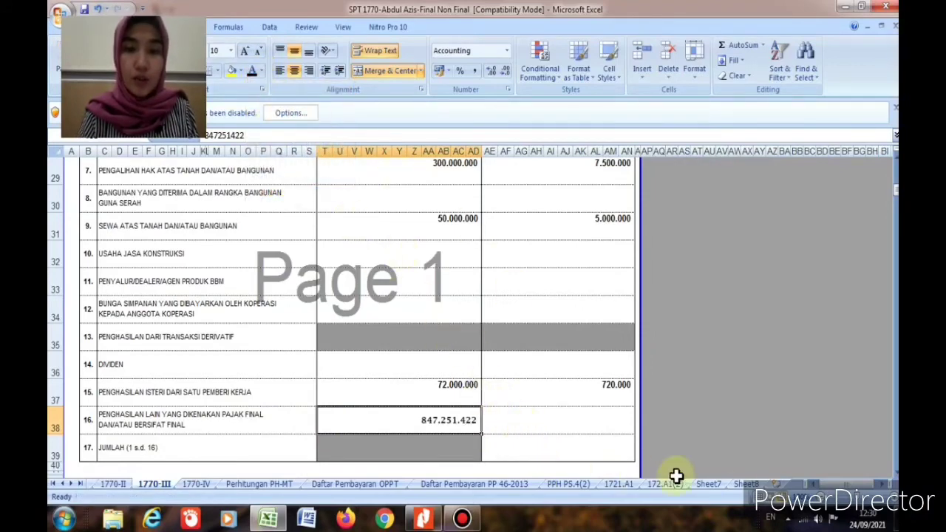
# Step: Copy the 6.019.700 tax from Sheet8 into row 16's tax cell on 1770-III
pyautogui.click(746, 483)
pyautogui.click(405, 337)
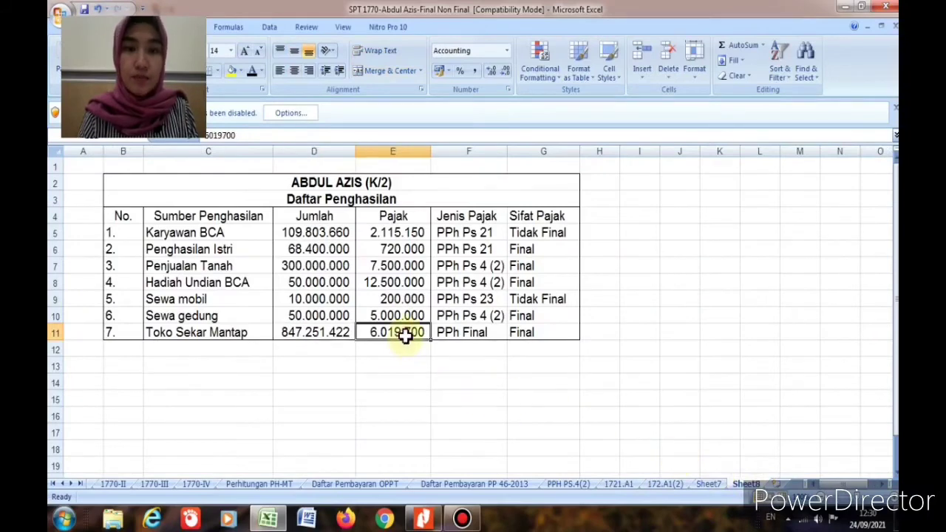
pyautogui.hotkey('ctrl', 'c')
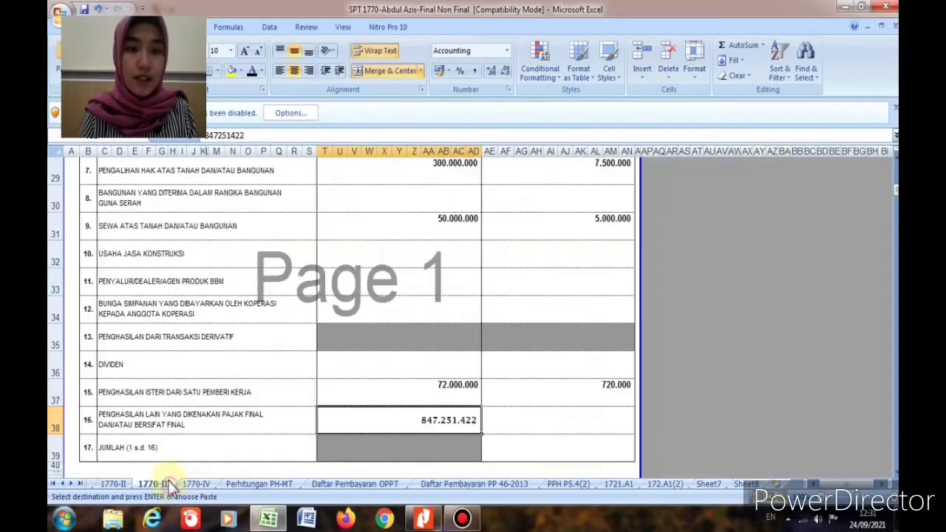
pyautogui.click(155, 483)
pyautogui.click(512, 429)
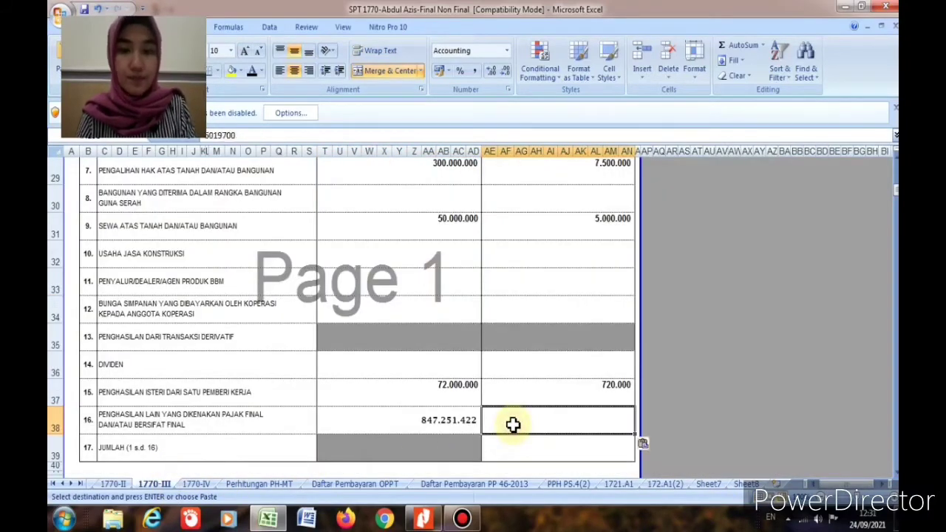
pyautogui.press('Return')
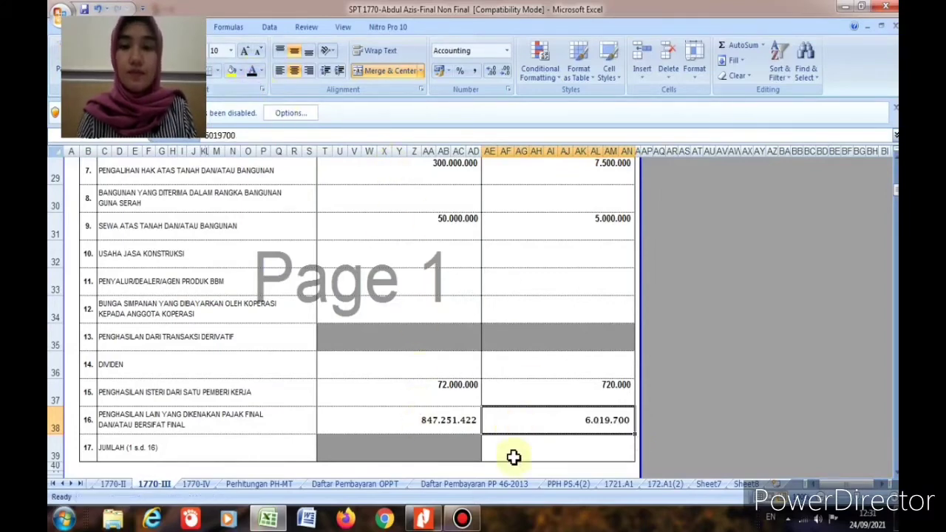
# Step: Put a SUM over AE23:AN38 in the JUMLAH tax cell, totalling 31.739.700
pyautogui.click(763, 45)
pyautogui.click(752, 61)
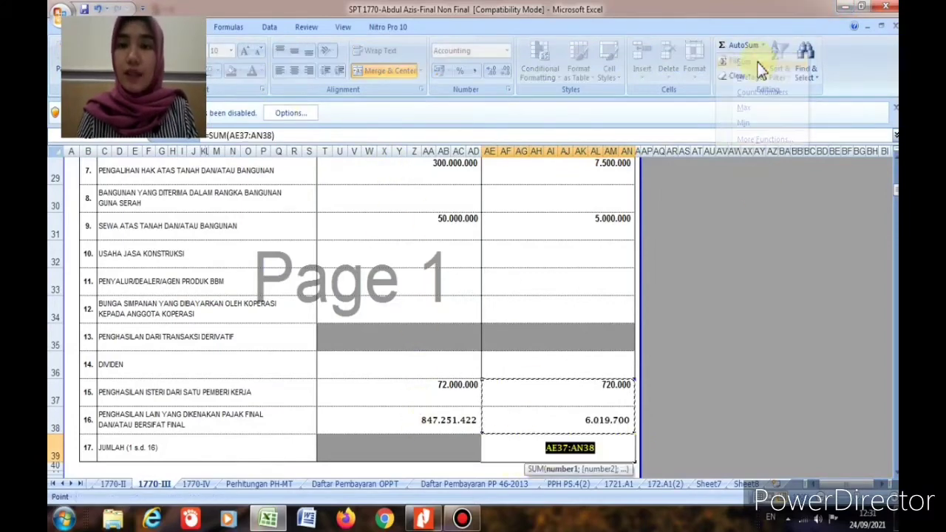
pyautogui.scroll(4, 628, 214)
pyautogui.moveTo(621, 238); pyautogui.dragTo(603, 429)
pyautogui.press('Return')
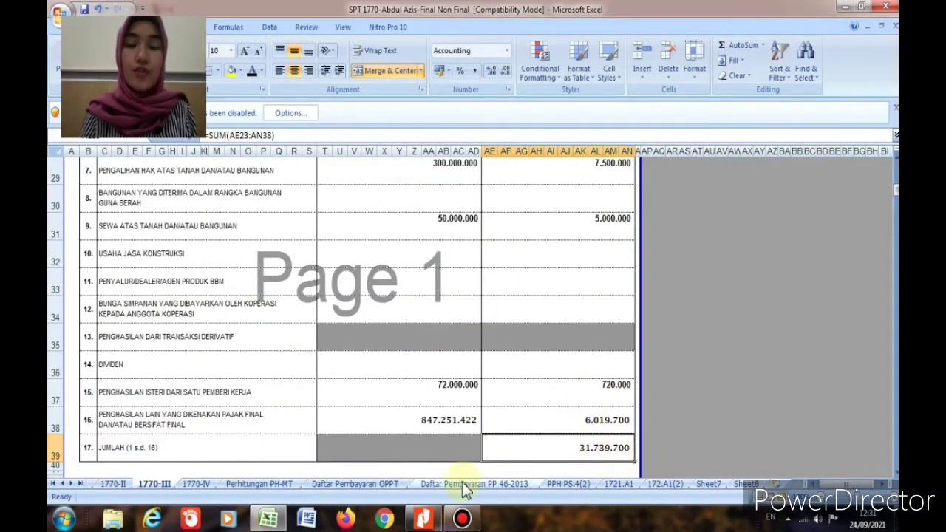
pyautogui.scroll(-3, 547, 443)
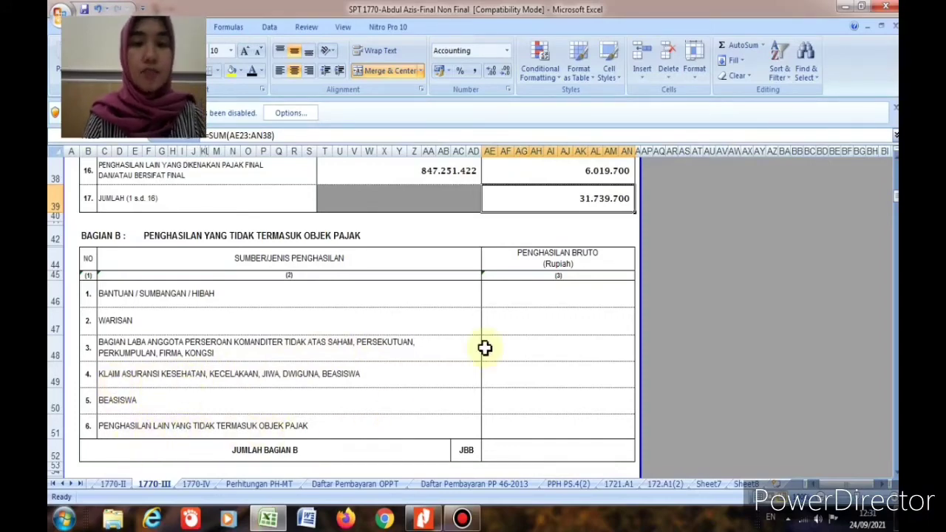
pyautogui.scroll(-4, 566, 336)
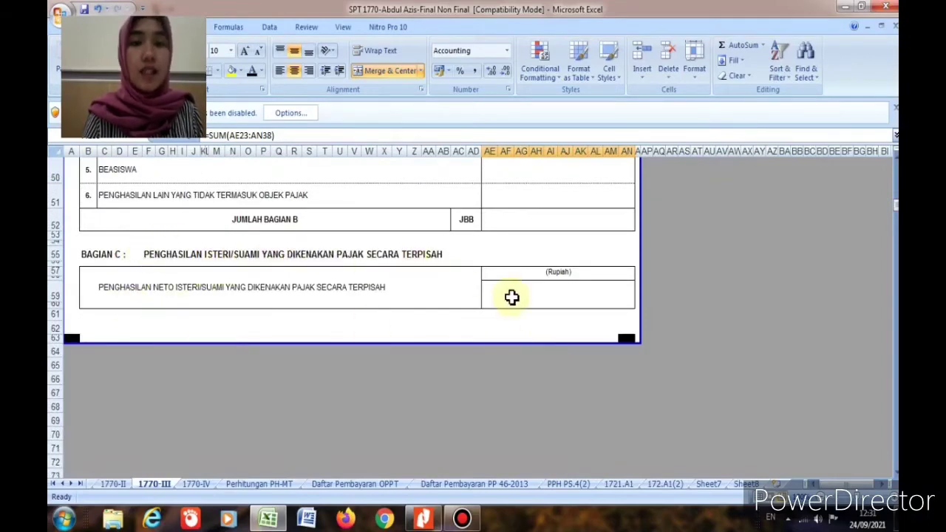
pyautogui.scroll(3, 526, 323)
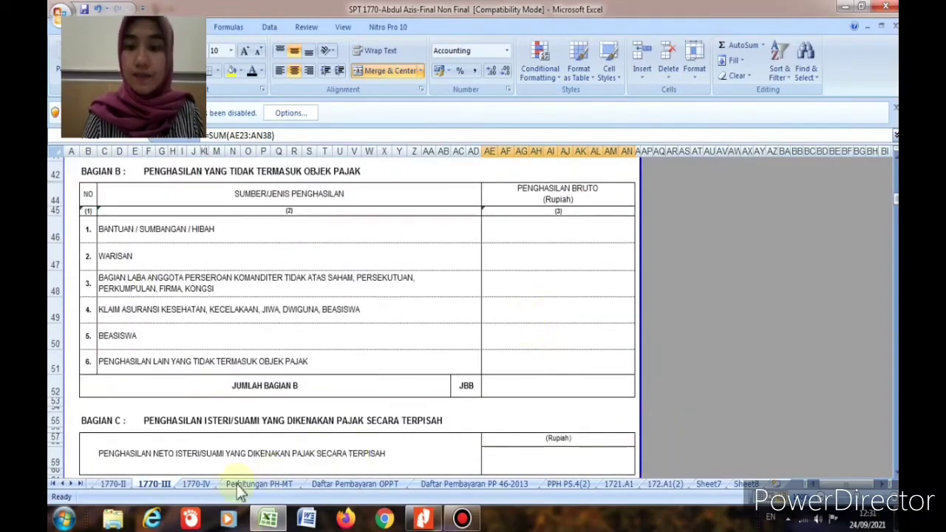
# Step: Review the 1770-II withholding list and the 1721.A1 withholding slip sheets
pyautogui.click(113, 484)
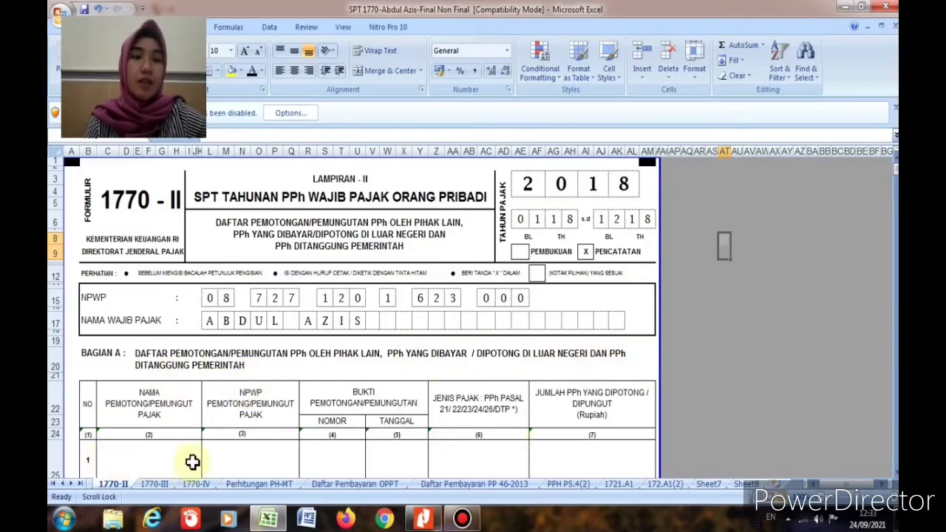
pyautogui.scroll(-1, 192, 462)
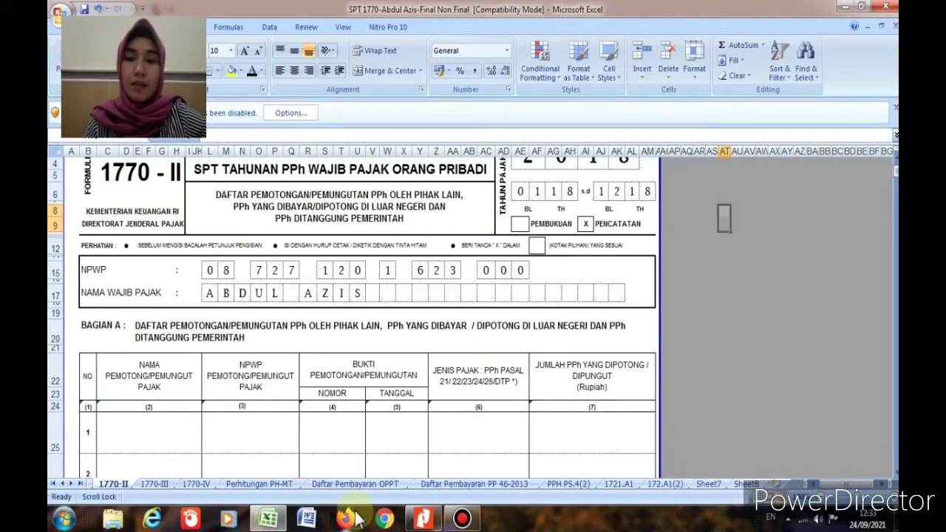
pyautogui.click(625, 485)
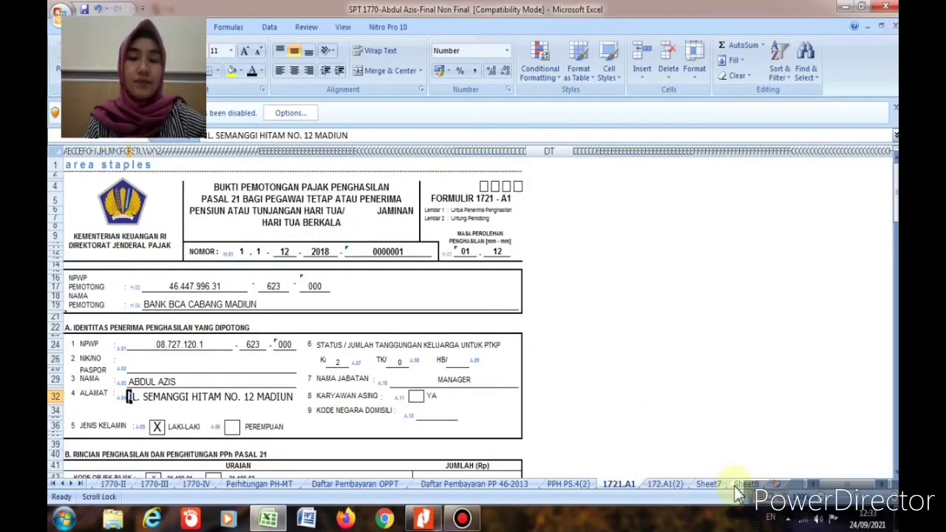
pyautogui.click(111, 484)
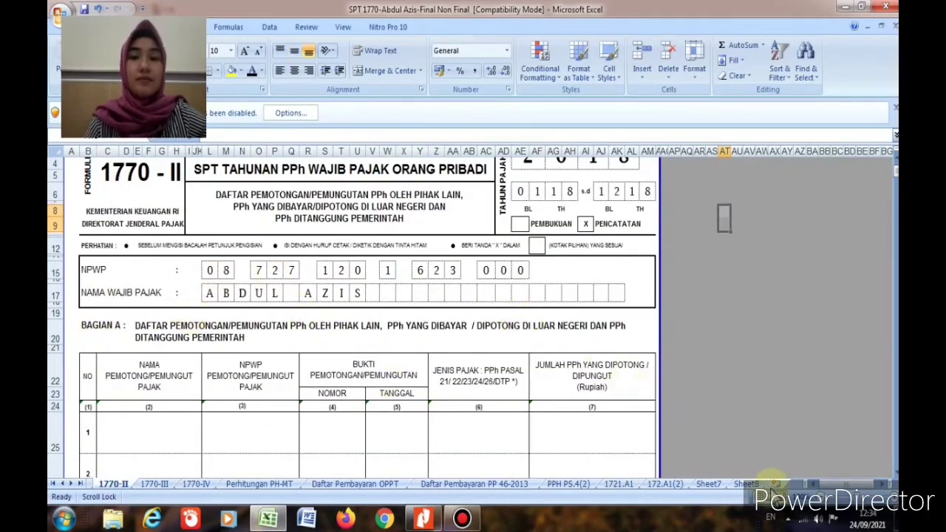
# Step: Recheck the Karyawan BCA and Sewa gedung income and tax on Sheet8, then view the question PDF
pyautogui.click(747, 484)
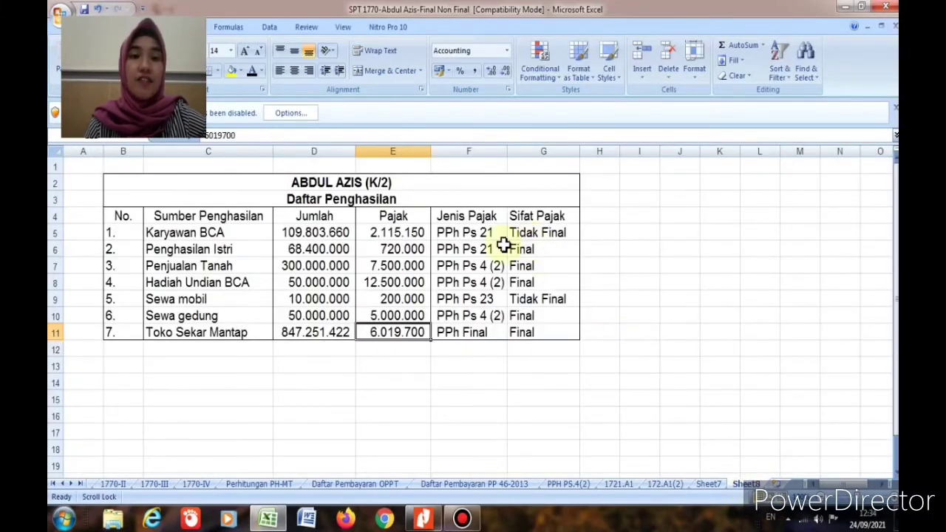
pyautogui.click(208, 232)
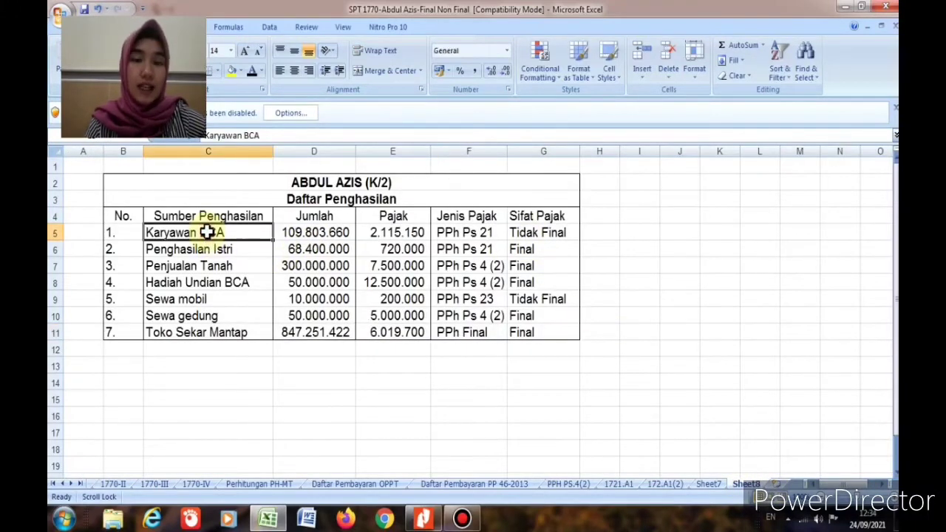
pyautogui.click(180, 318)
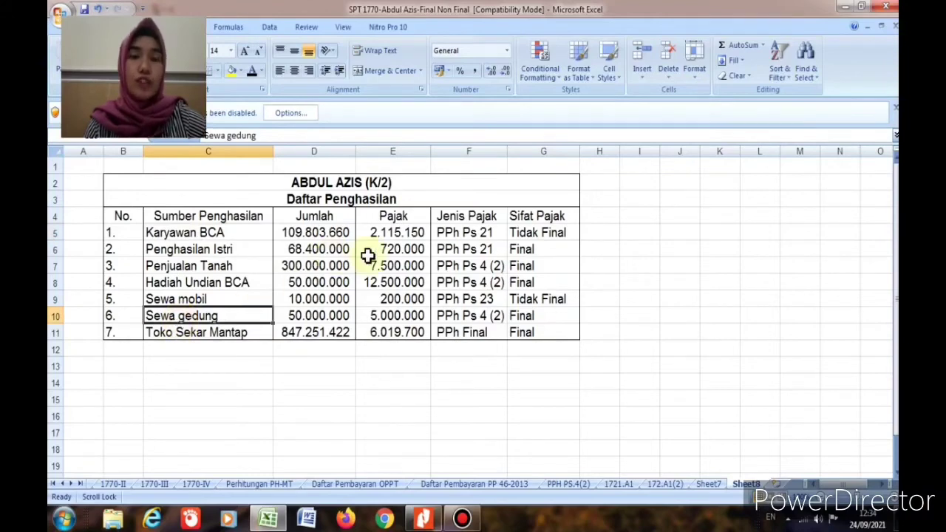
pyautogui.click(327, 233)
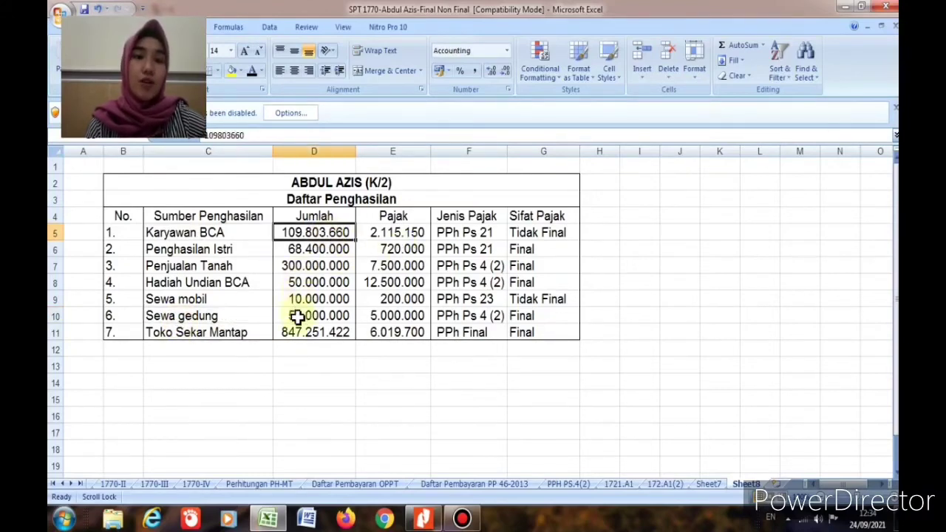
pyautogui.click(327, 316)
pyautogui.click(390, 237)
pyautogui.click(387, 316)
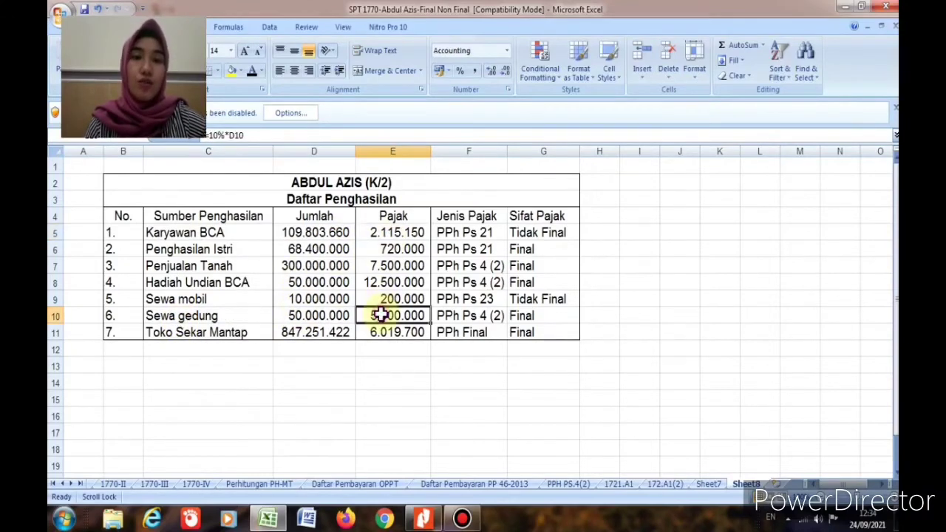
pyautogui.click(403, 234)
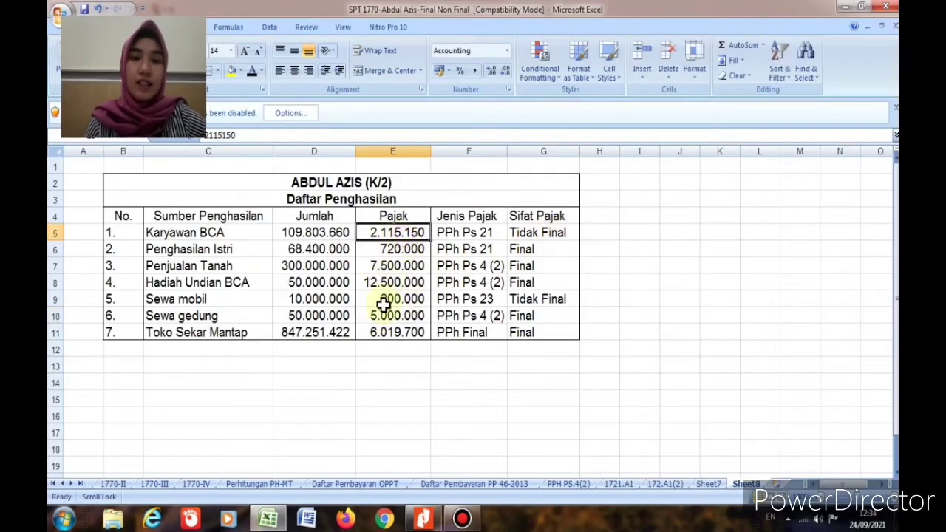
pyautogui.click(423, 520)
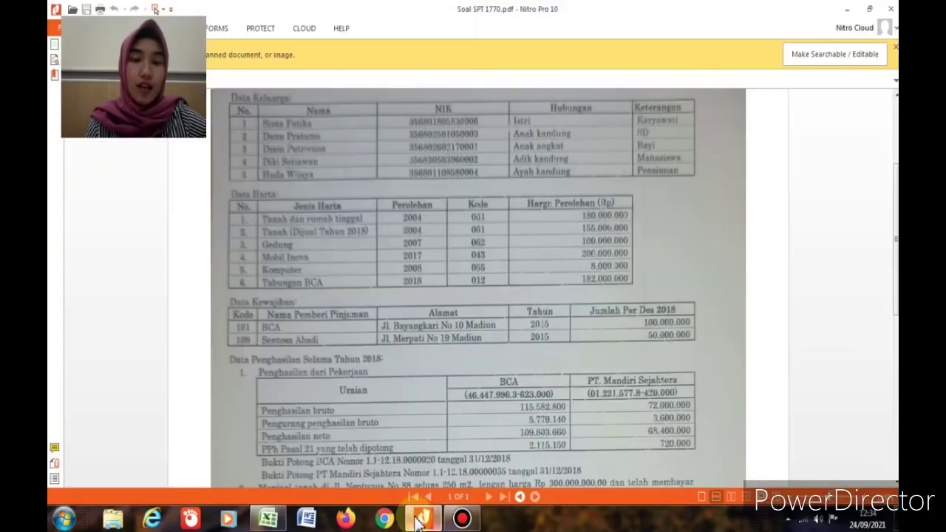
pyautogui.scroll(-3, 359, 406)
pyautogui.scroll(-3, 358, 406)
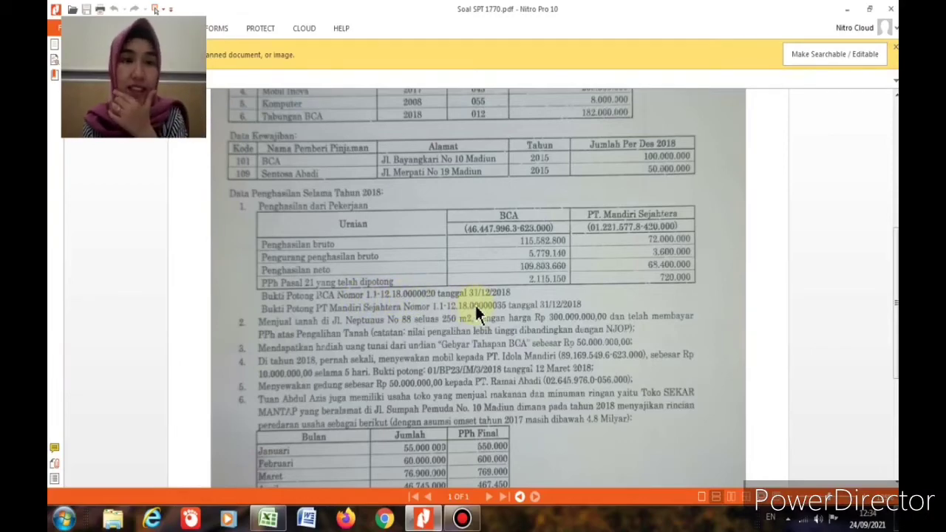
pyautogui.click(267, 518)
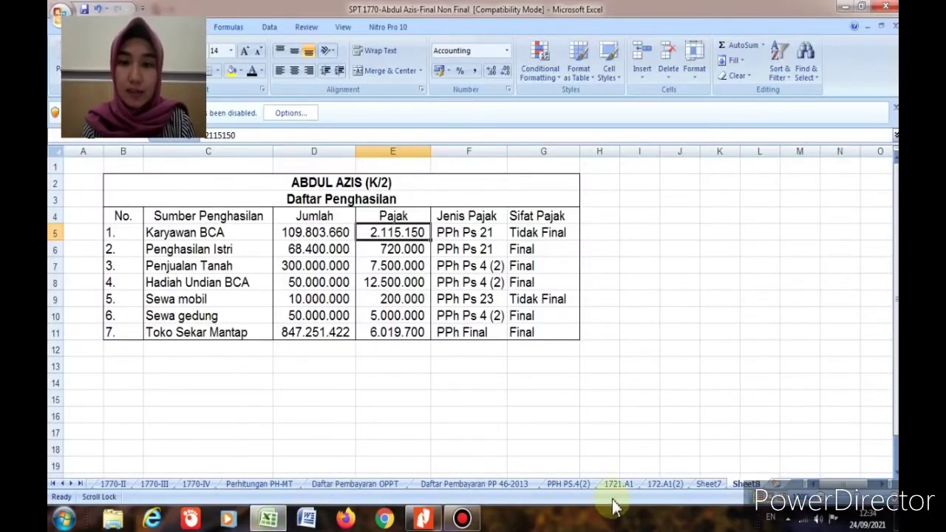
pyautogui.click(617, 484)
pyautogui.scroll(-3, 344, 348)
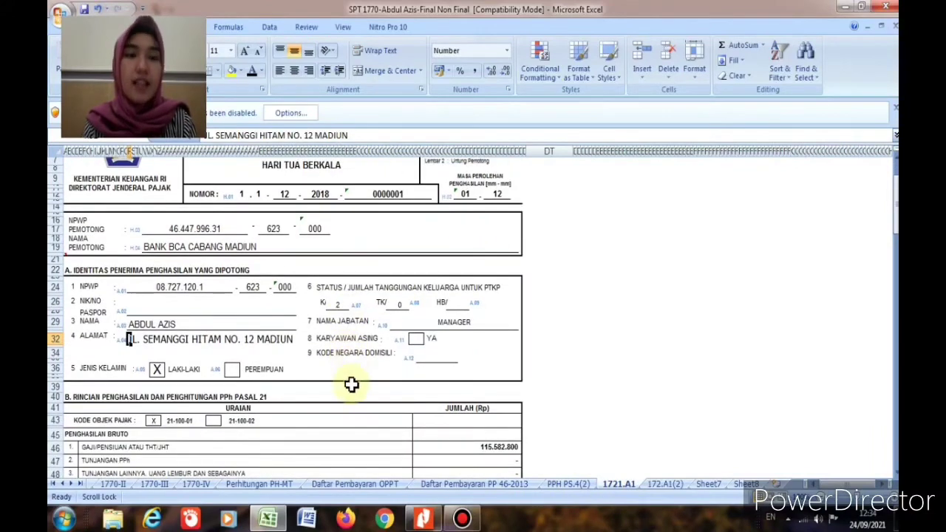
pyautogui.scroll(3, 351, 384)
pyautogui.click(418, 521)
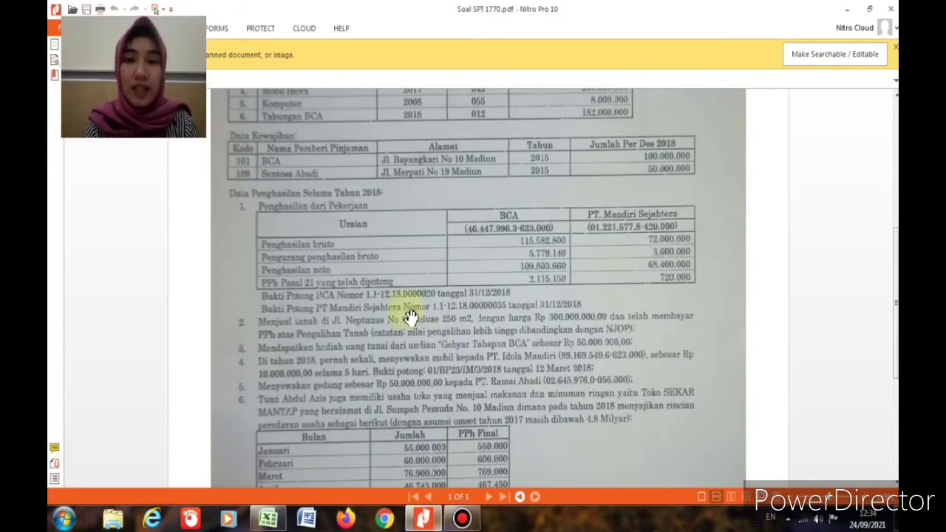
pyautogui.hotkey('alt', 'Tab')
pyautogui.click(423, 520)
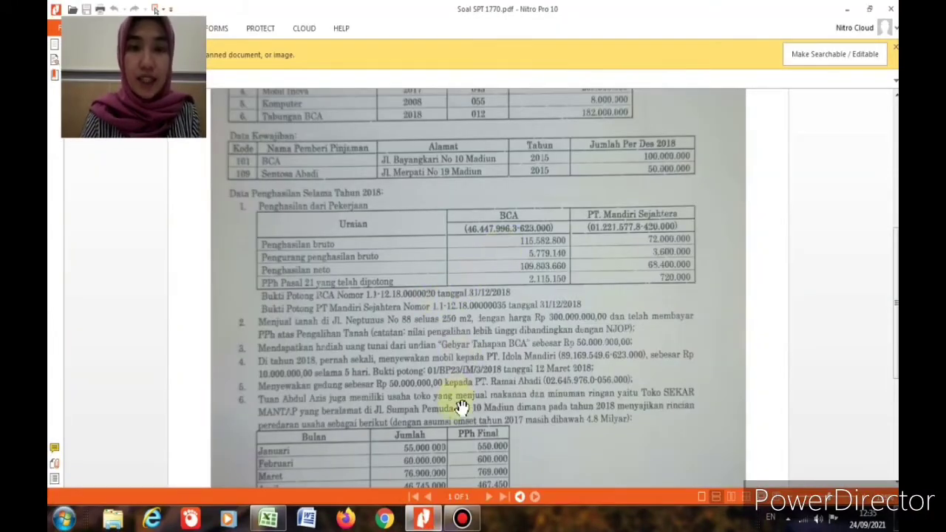
# Step: Fill Bank BCA's NPWP, proof number 1.1-12.18.0000020, date 31/12/2018 and tax type PPh Ps 21
pyautogui.hotkey('alt', 'Tab')
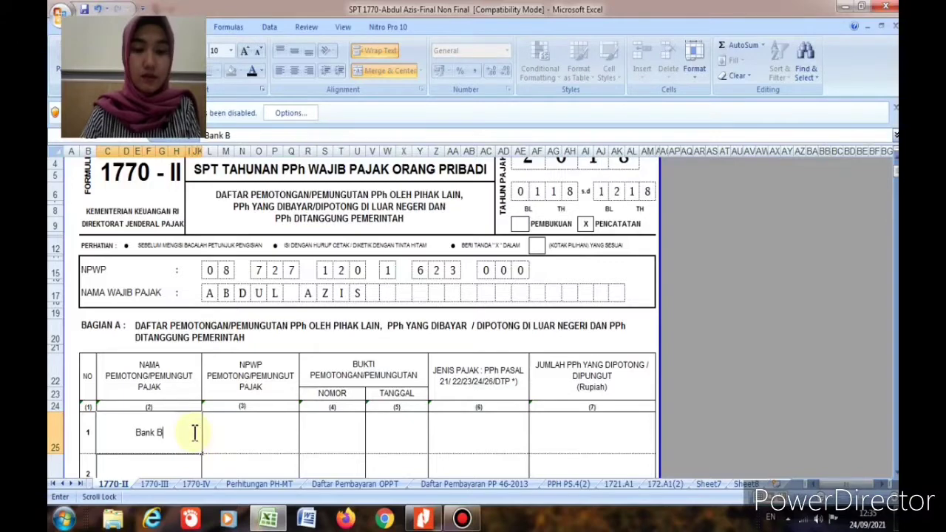
pyautogui.press('Tab')
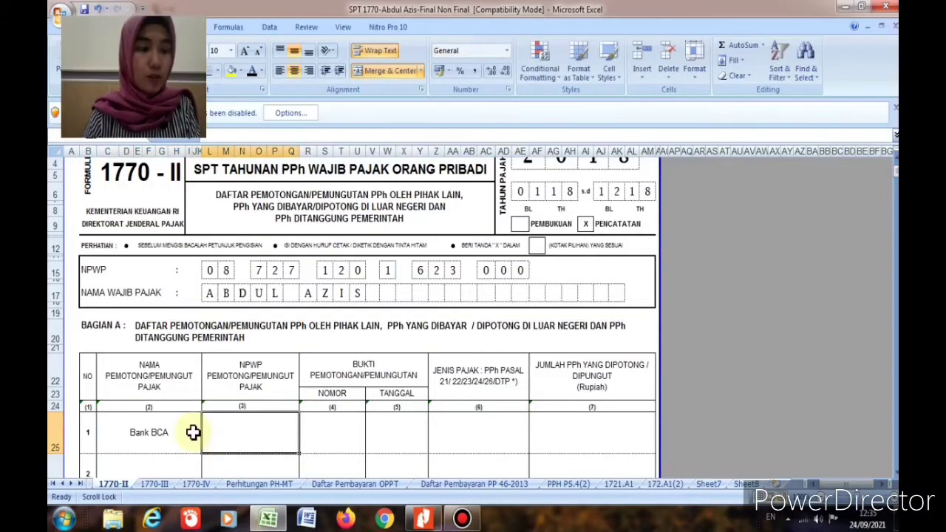
pyautogui.press('Tab')
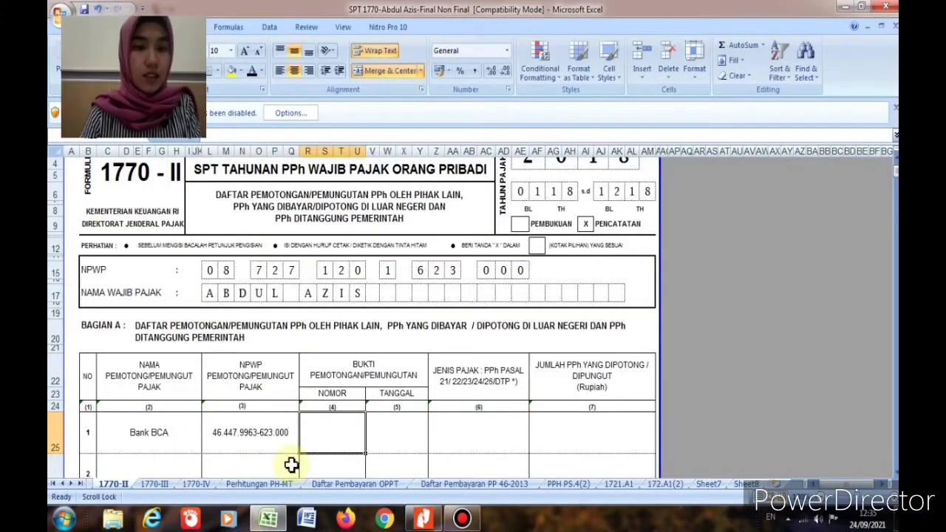
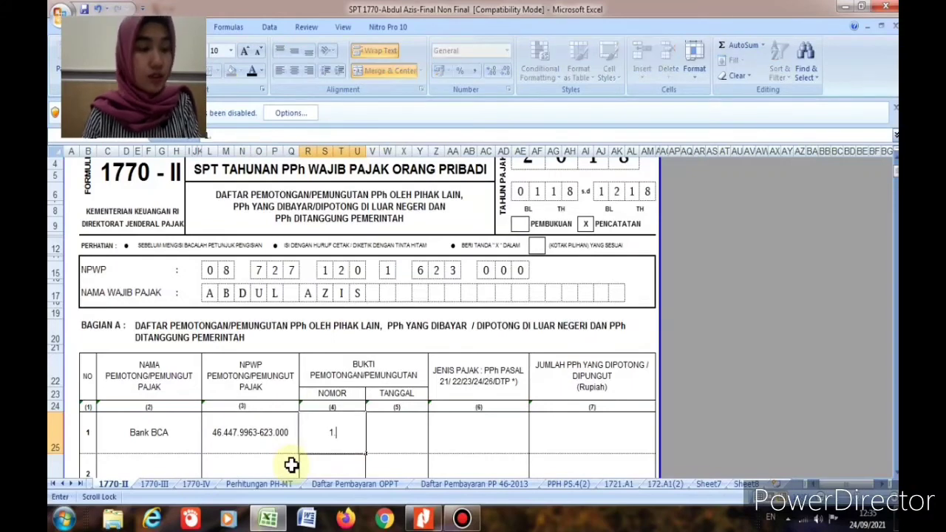
pyautogui.press('Tab')
pyautogui.press('Tab')
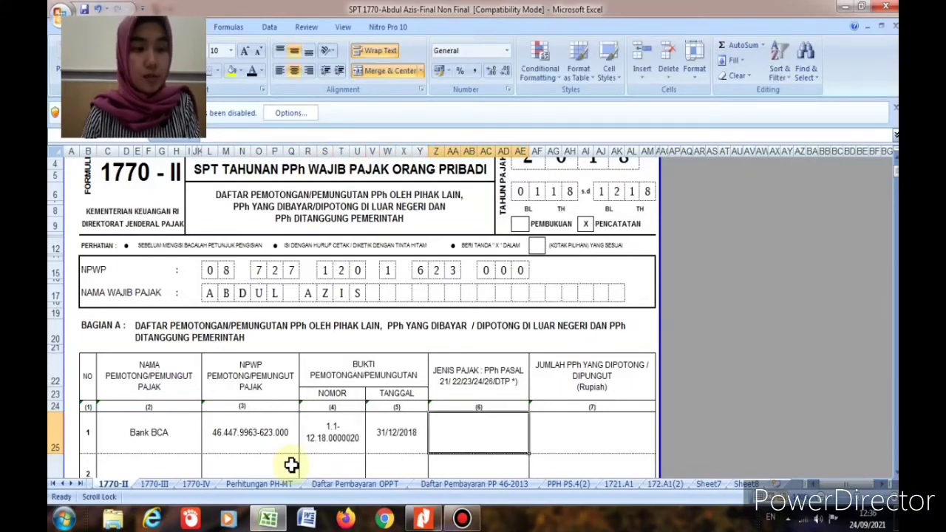
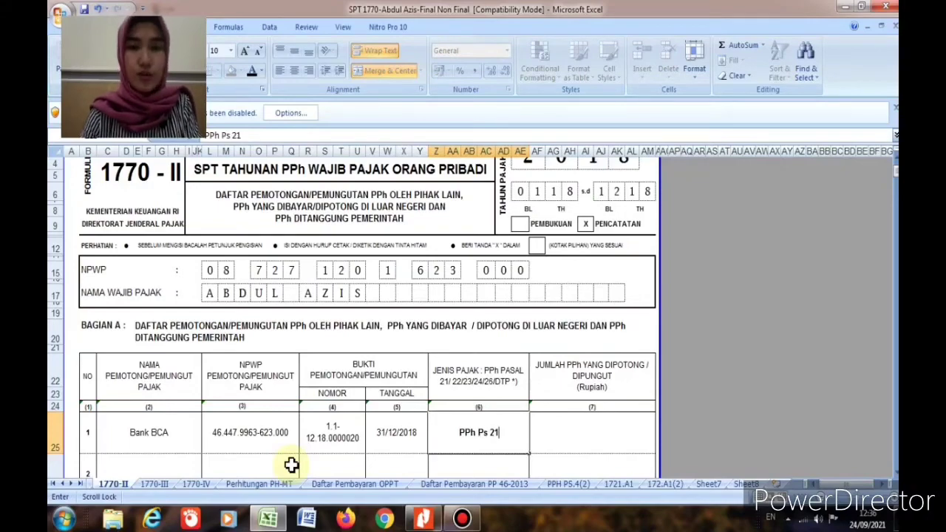
pyautogui.press('Tab')
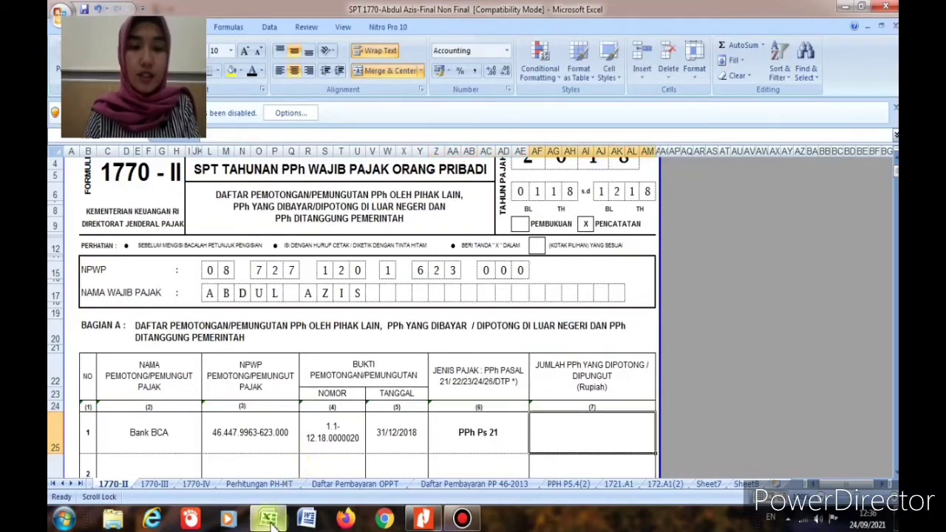
# Step: After checking the question PDF, enter Bank BCA's withheld amount of 2.115.150
pyautogui.click(424, 519)
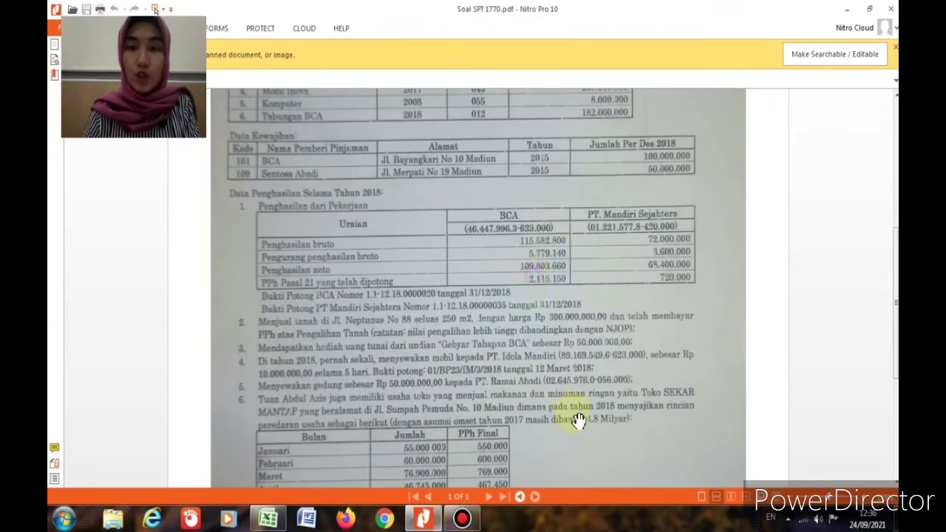
pyautogui.click(268, 519)
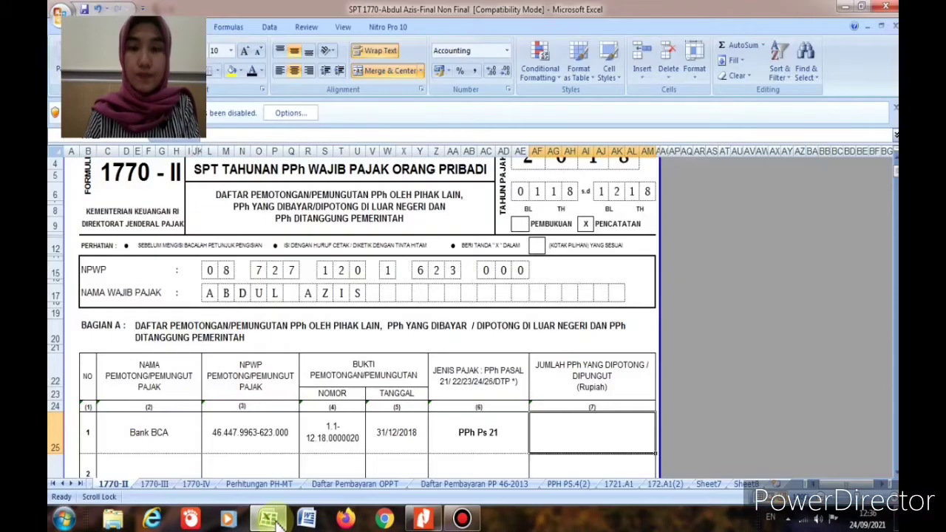
pyautogui.write('2.11')
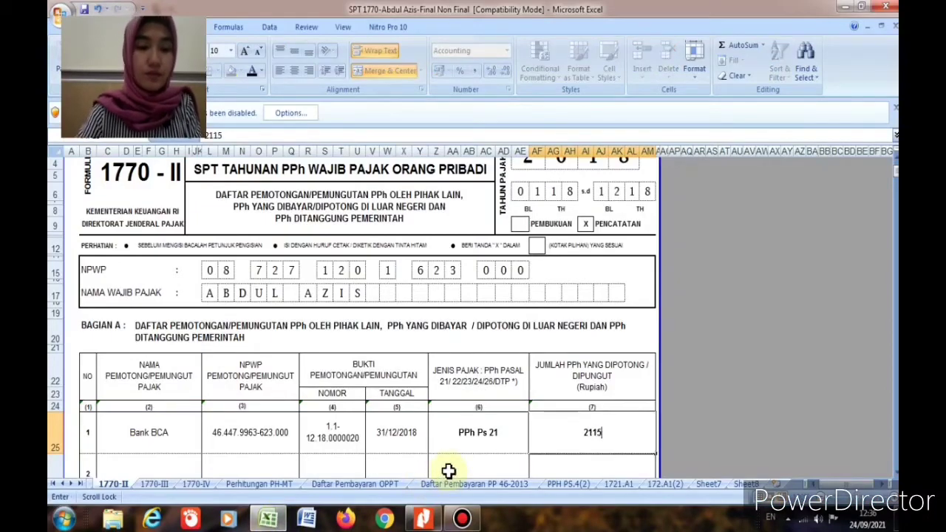
pyautogui.write('5.150')
pyautogui.press('Return')
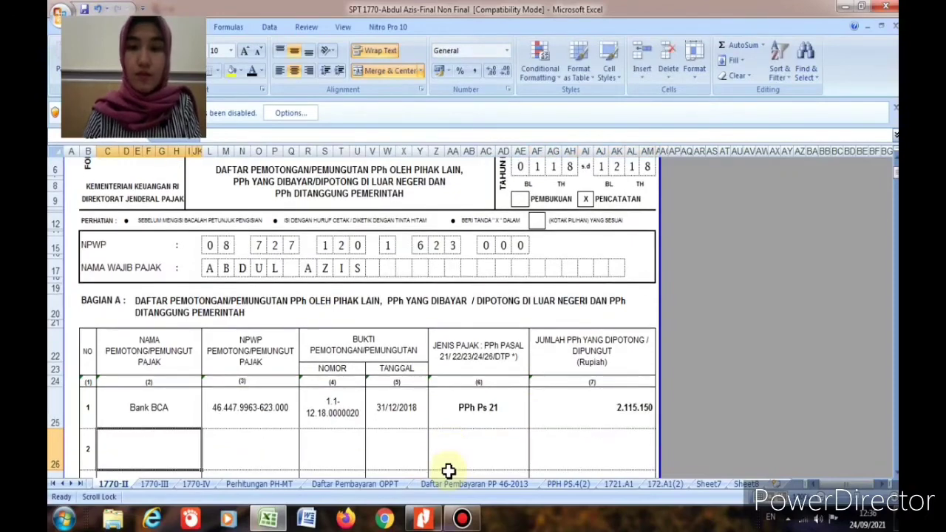
# Step: Look up the second withholder's details in Sheet8's Sewa mobil entry and the question PDF
pyautogui.click(140, 448)
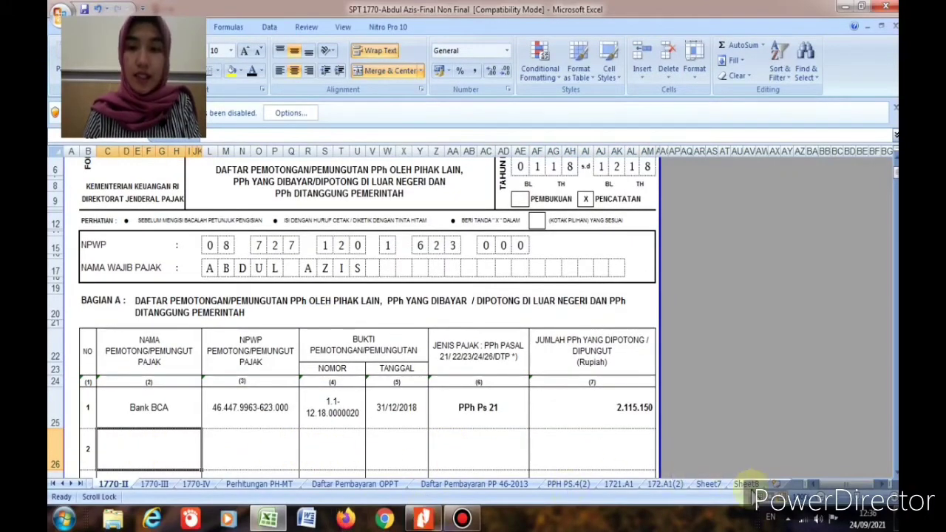
pyautogui.click(750, 484)
pyautogui.click(172, 301)
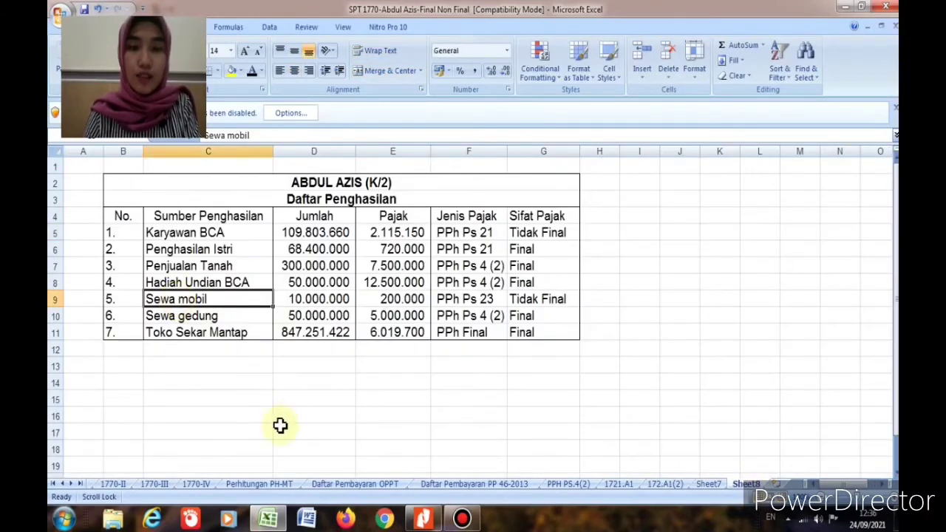
pyautogui.click(420, 519)
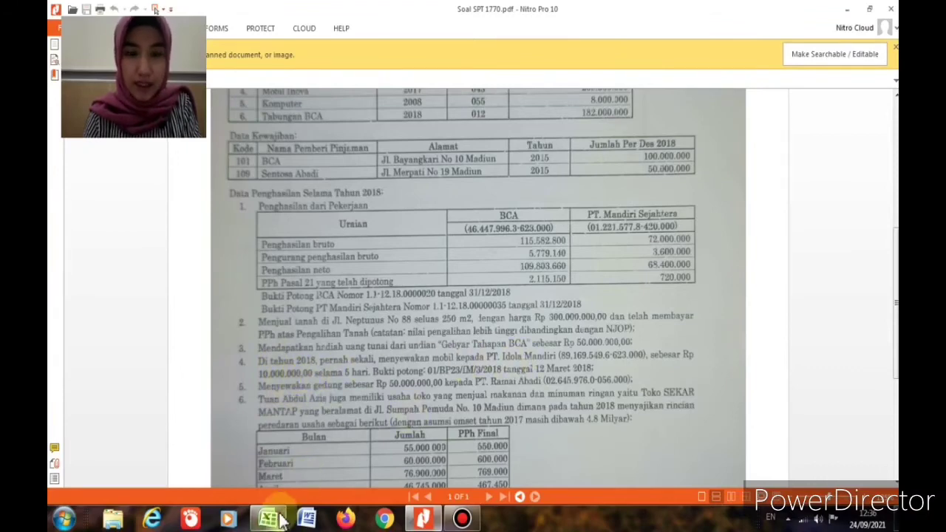
pyautogui.click(270, 519)
pyautogui.click(120, 483)
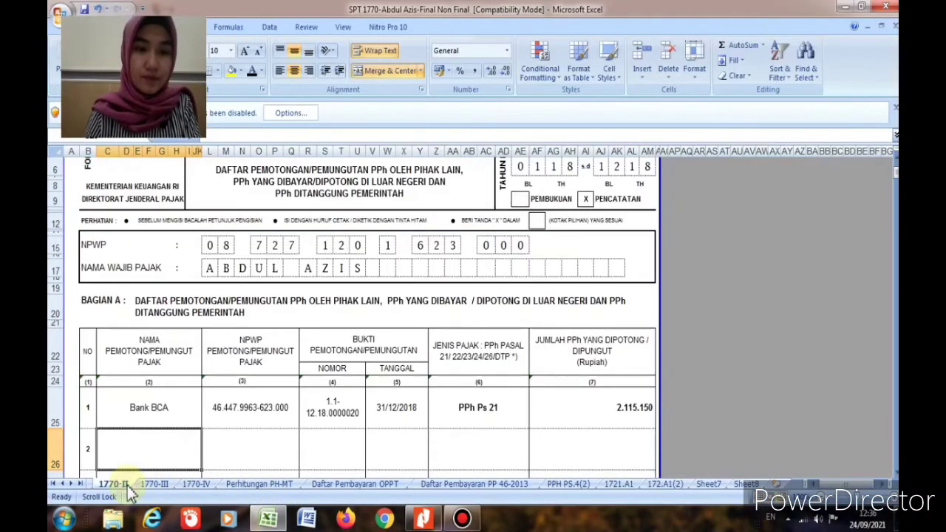
# Step: Enter PT. Idola Mandiri with its NPWP, proof number 01/bp23/im/3/2018 and date 12/3/2018
pyautogui.write('PT. Idola Mandiri')
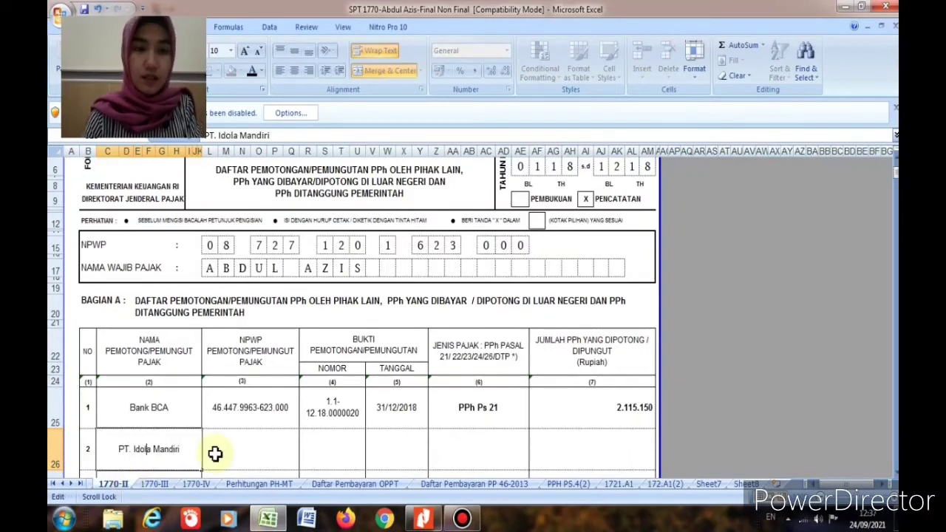
pyautogui.click(216, 454)
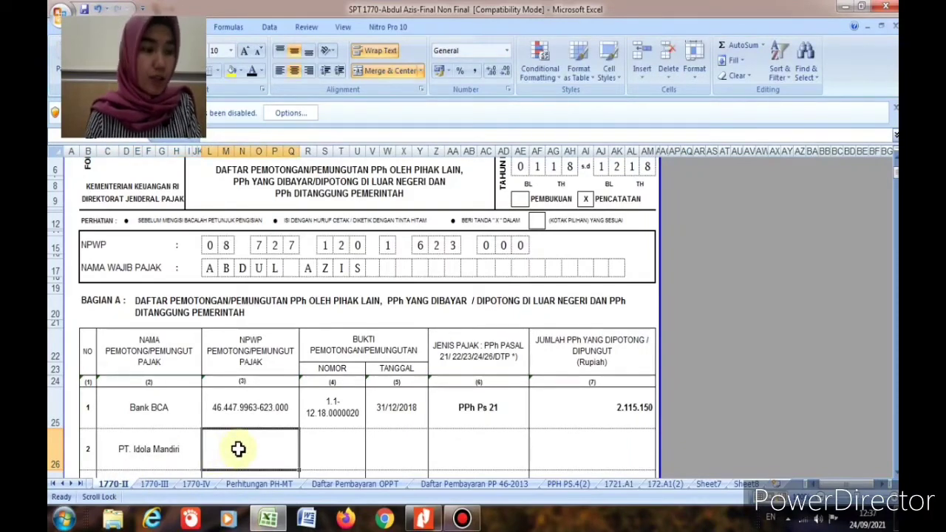
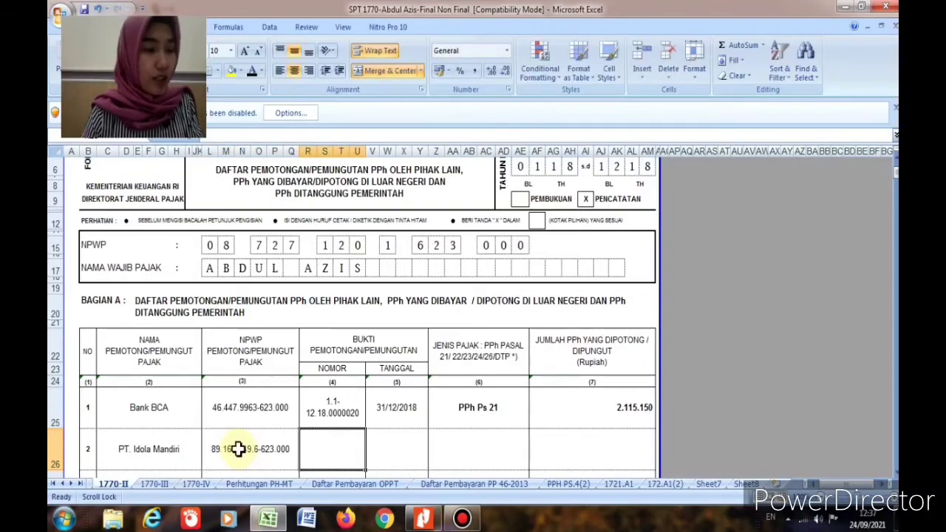
pyautogui.press('Tab')
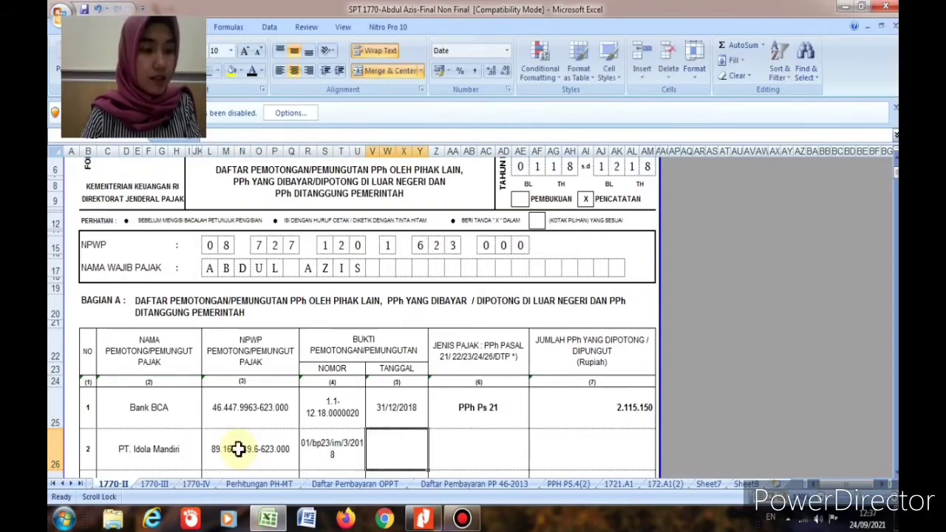
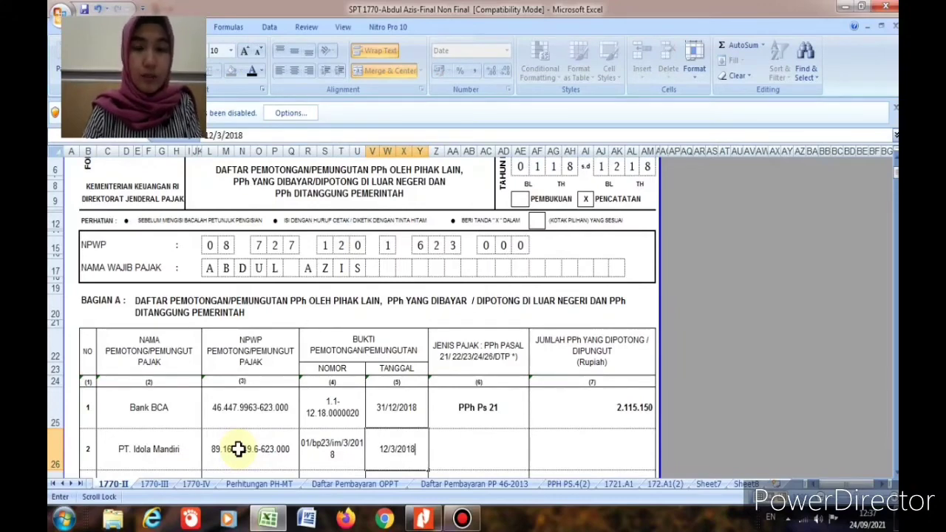
pyautogui.press('Tab')
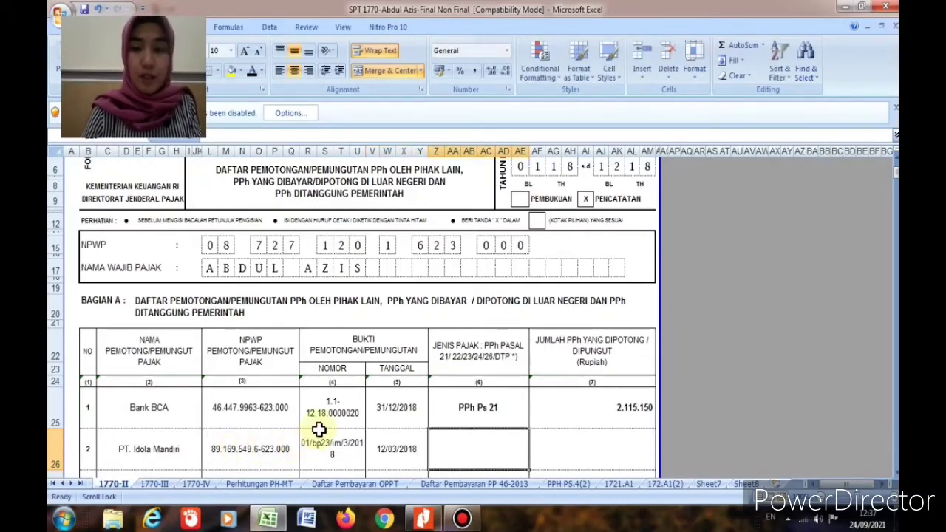
# Step: Set PT. Idola Mandiri's tax type to PPh ps 23 and its withheld amount to 200.000
pyautogui.write('pph ps 23')
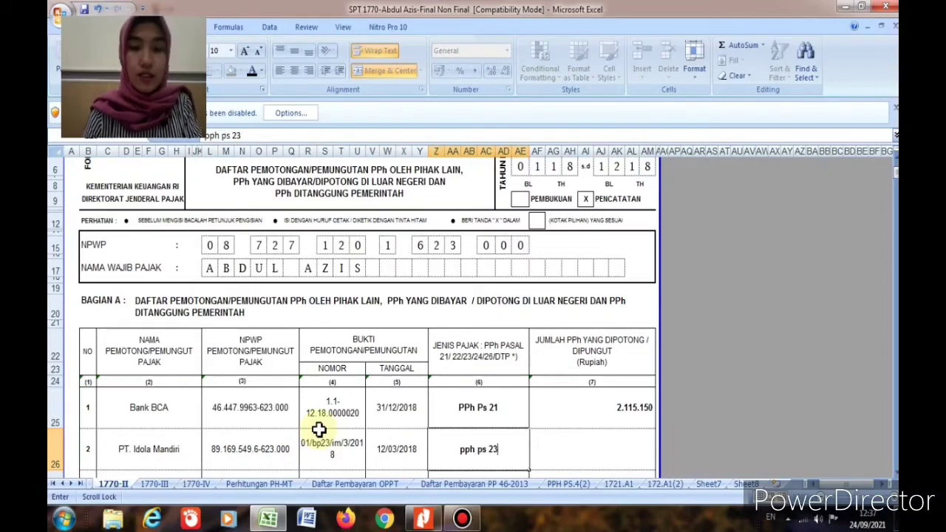
pyautogui.click(466, 448)
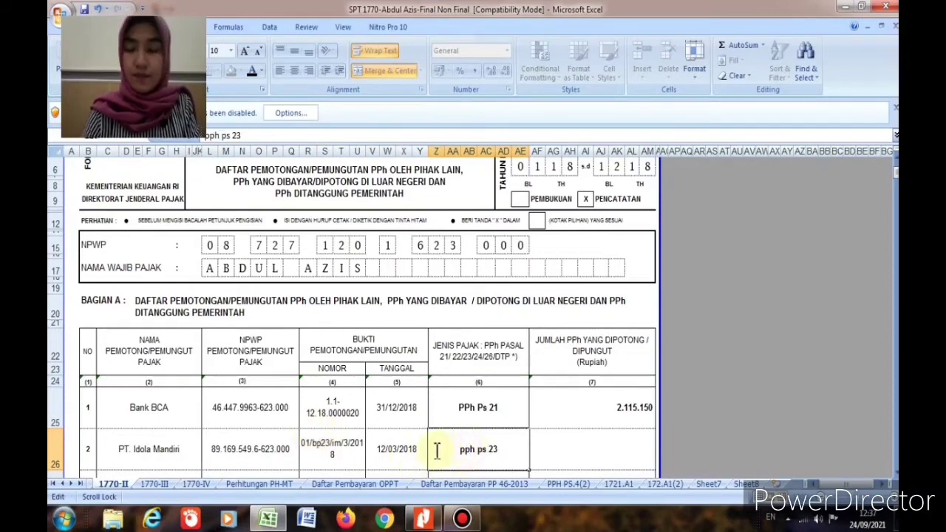
pyautogui.press('BackSpace')
pyautogui.press('BackSpace')
pyautogui.write('PP')
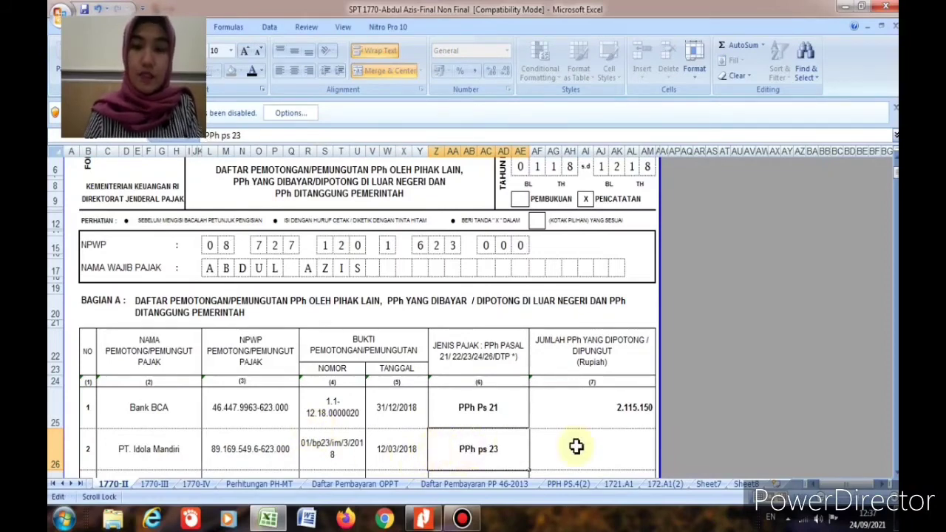
pyautogui.click(607, 436)
pyautogui.write('200')
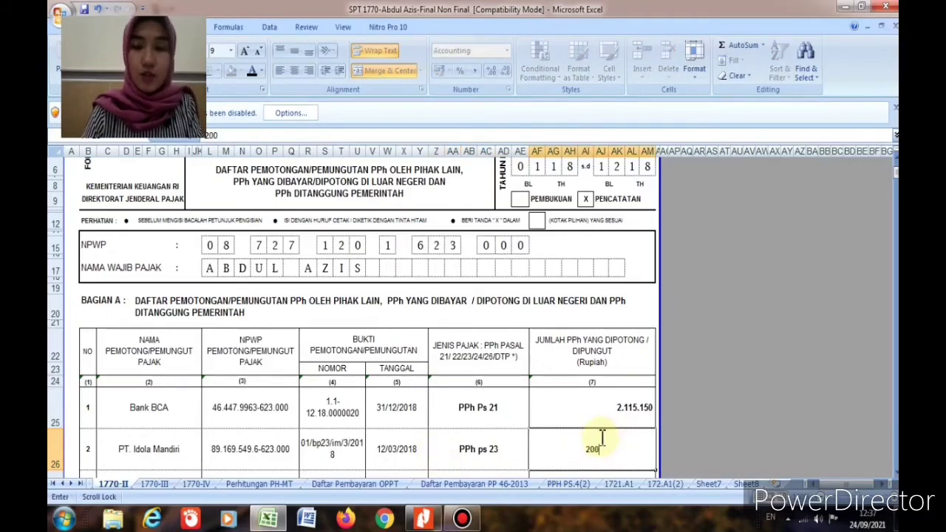
pyautogui.write('.000')
pyautogui.press('Return')
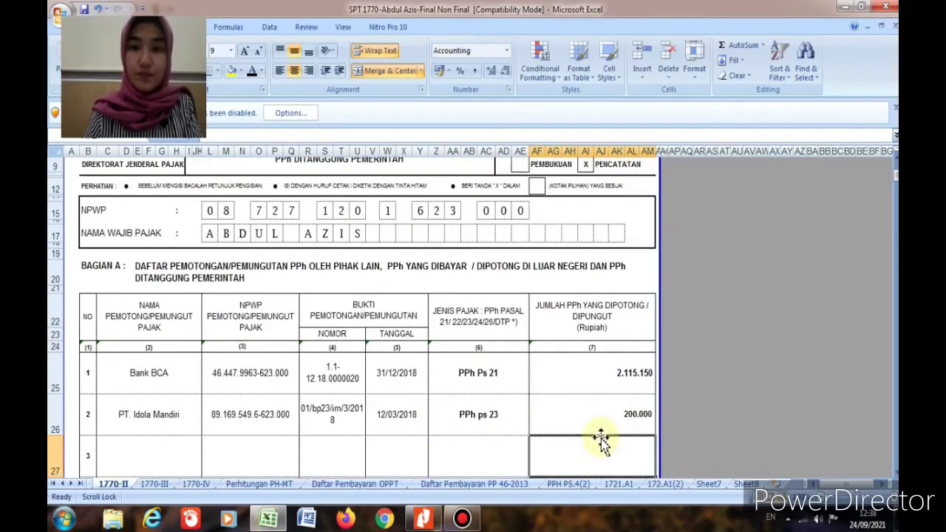
# Step: Verify the Jumlah Bagian A total of 2.315.150 and move to the 1770-I page 2 sheet
pyautogui.click(606, 423)
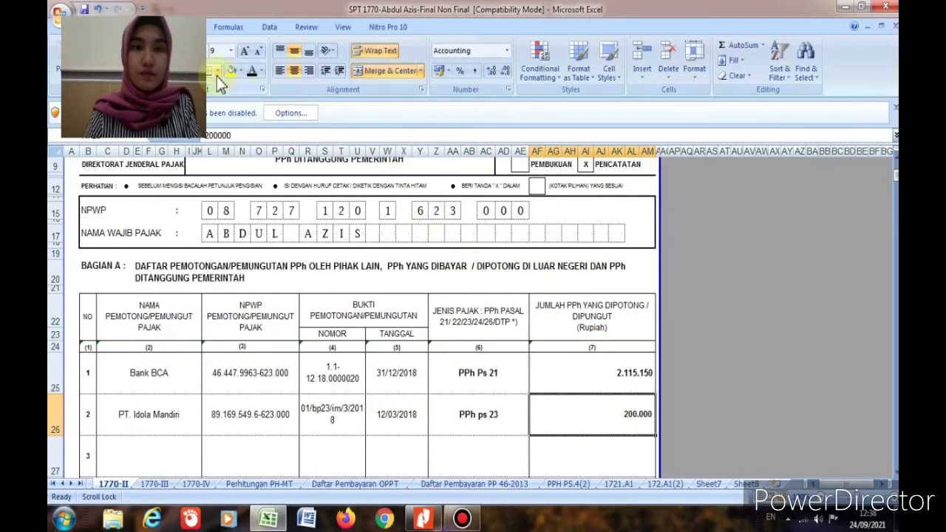
pyautogui.scroll(-9, 635, 437)
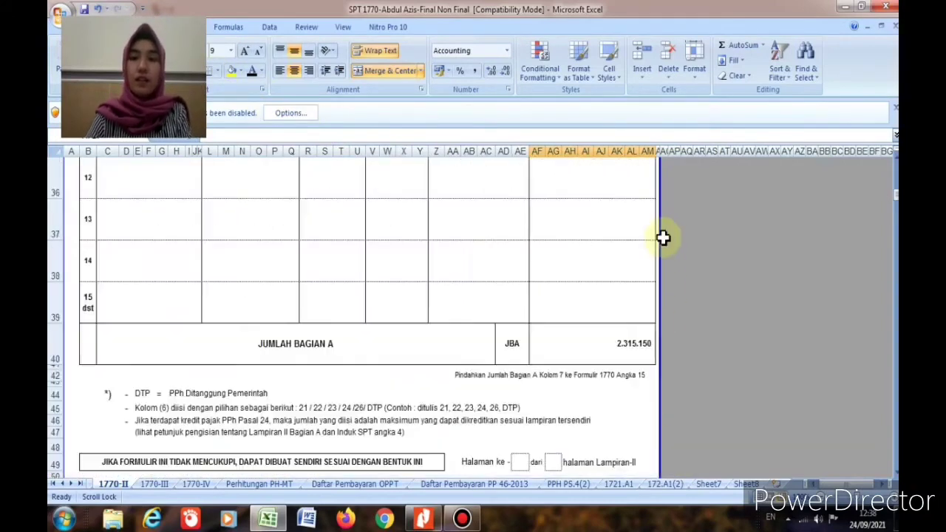
pyautogui.scroll(1, 663, 236)
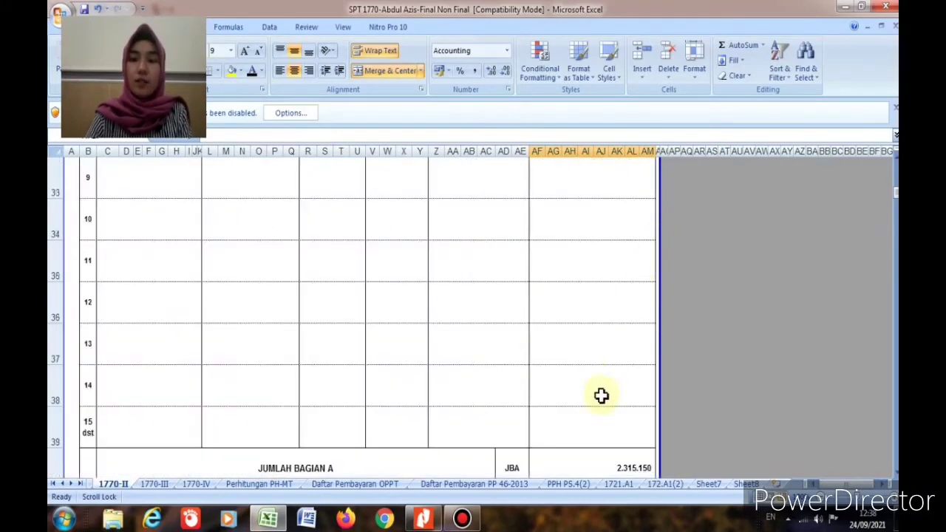
pyautogui.click(620, 467)
pyautogui.scroll(-1, 833, 449)
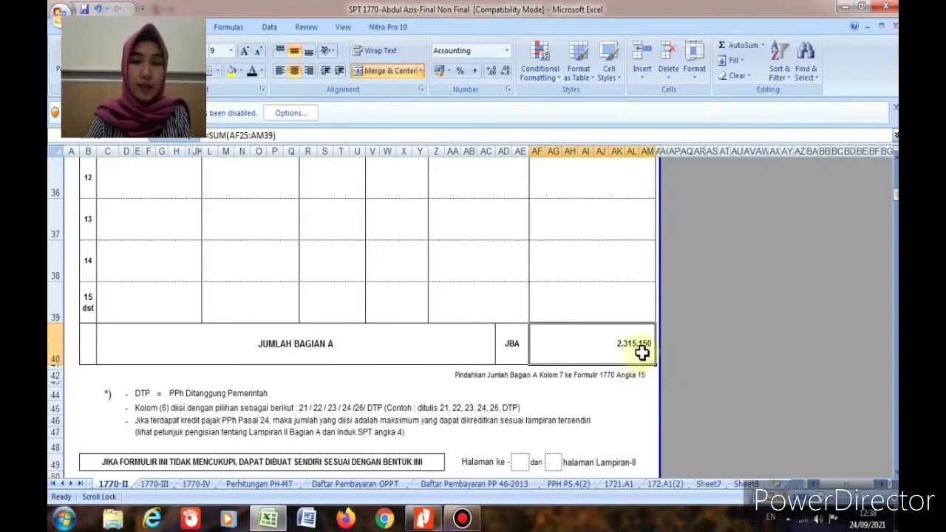
pyautogui.click(62, 483)
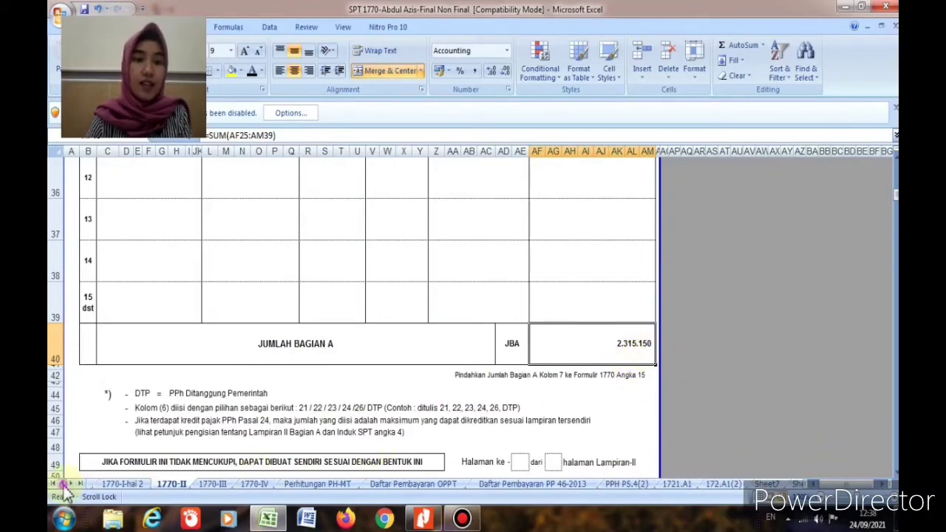
pyautogui.click(107, 485)
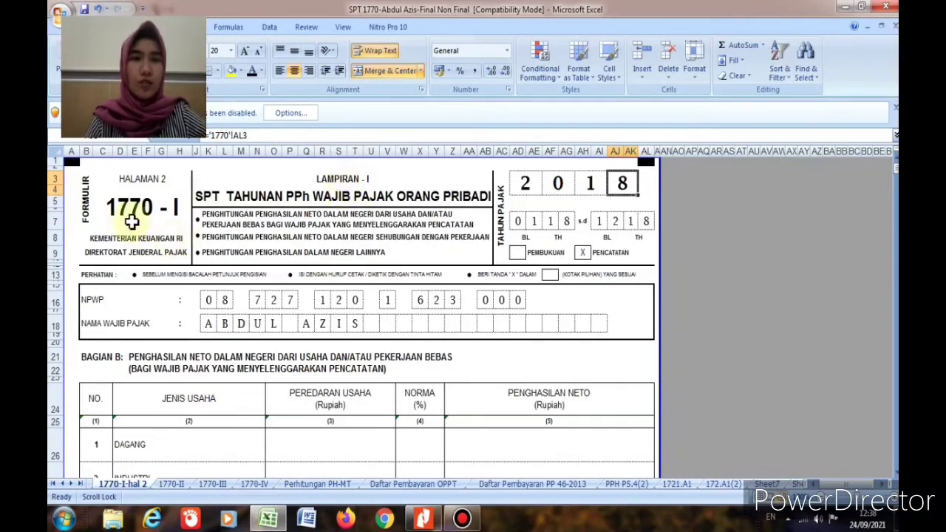
# Step: Scroll 1770-I page 2 down to Bagian C and select row 1's employer name cell
pyautogui.scroll(-2, 463, 412)
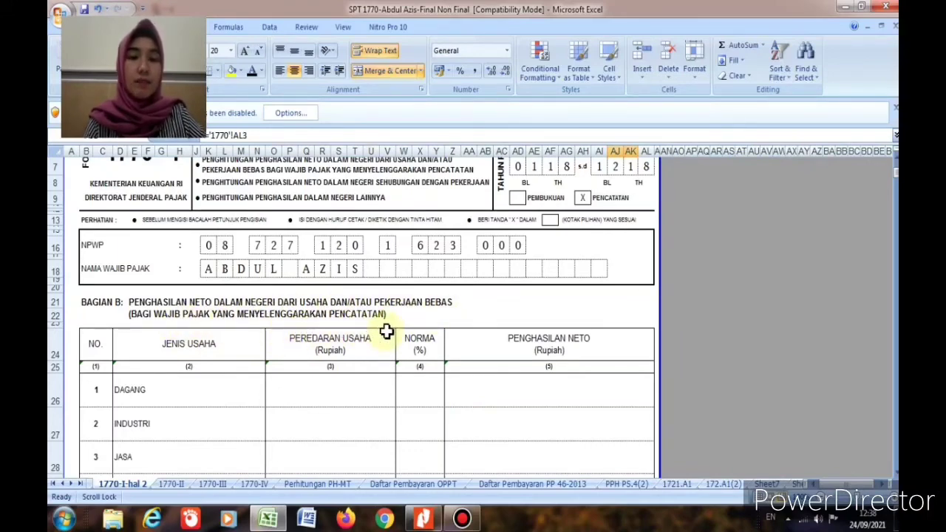
pyautogui.scroll(-3, 232, 364)
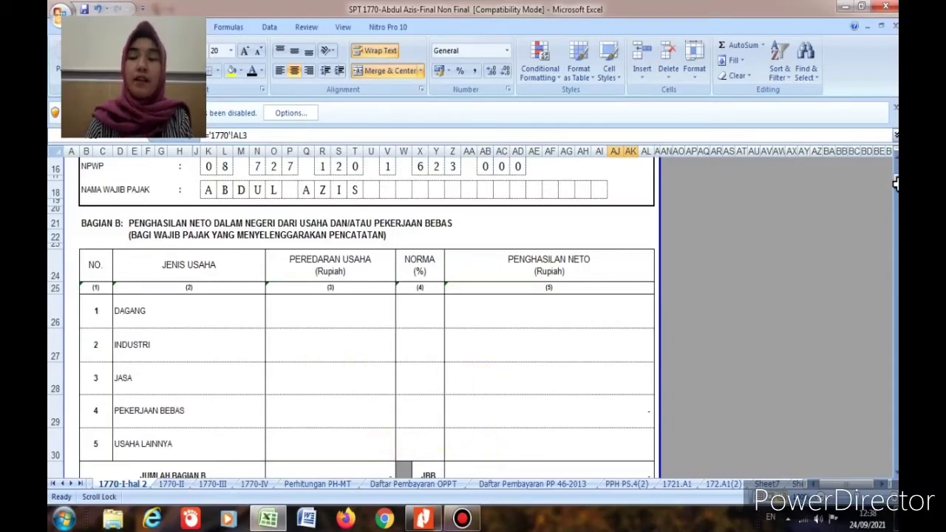
pyautogui.scroll(-6, 892, 182)
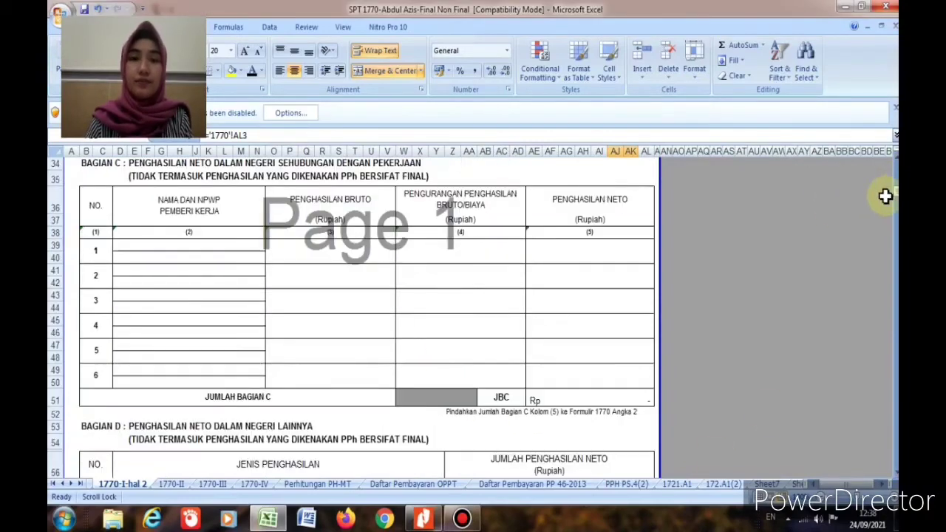
pyautogui.scroll(1, 665, 281)
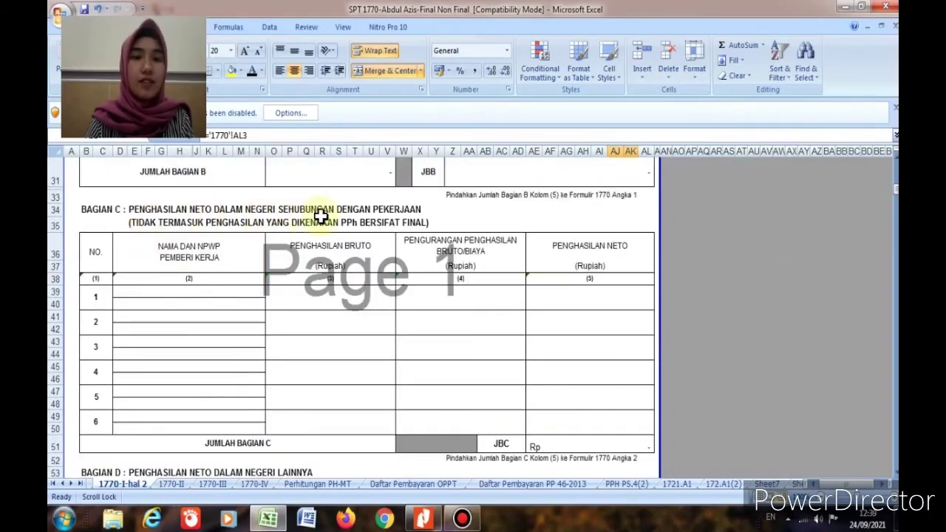
pyautogui.click(161, 291)
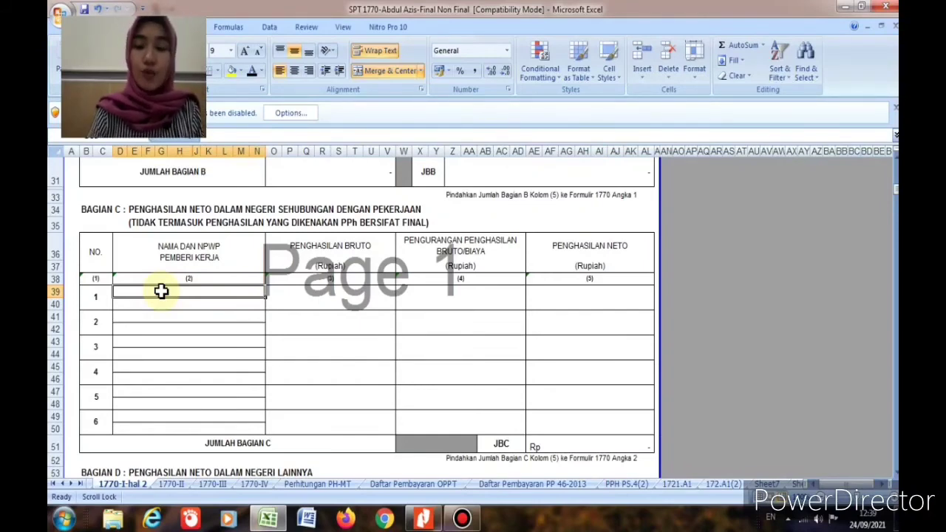
# Step: Enter BCA and its NPWP, then 115.582.800 gross, 5.779.140 deduction and 109.803.660 net
pyautogui.write('BCA')
pyautogui.press('Return')
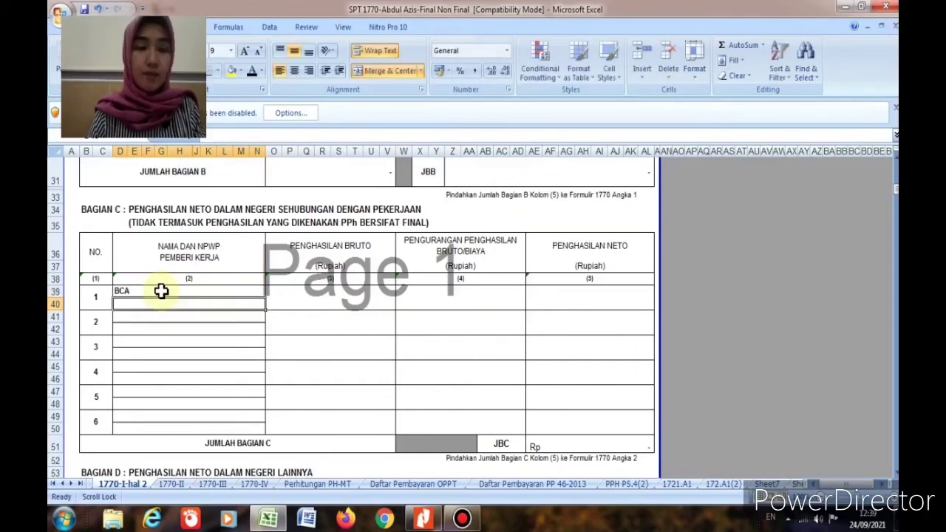
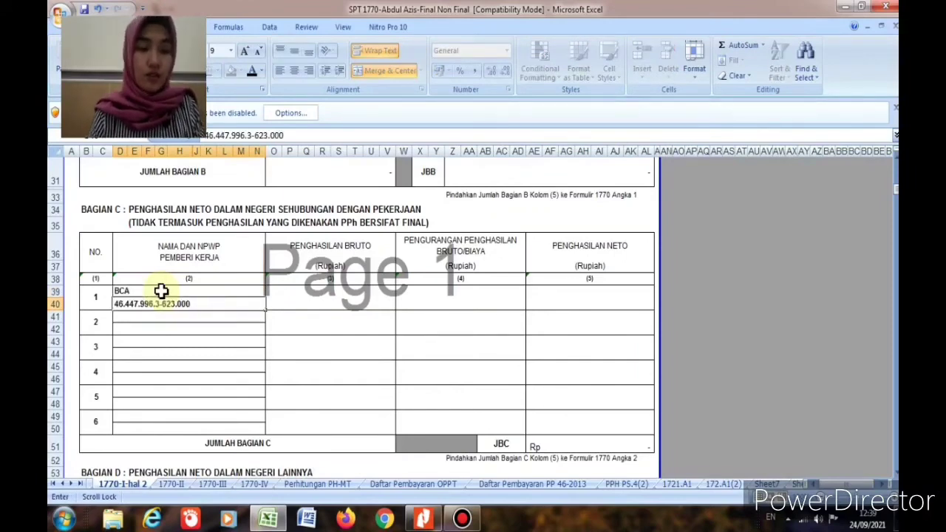
pyautogui.press('Tab')
pyautogui.write('1')
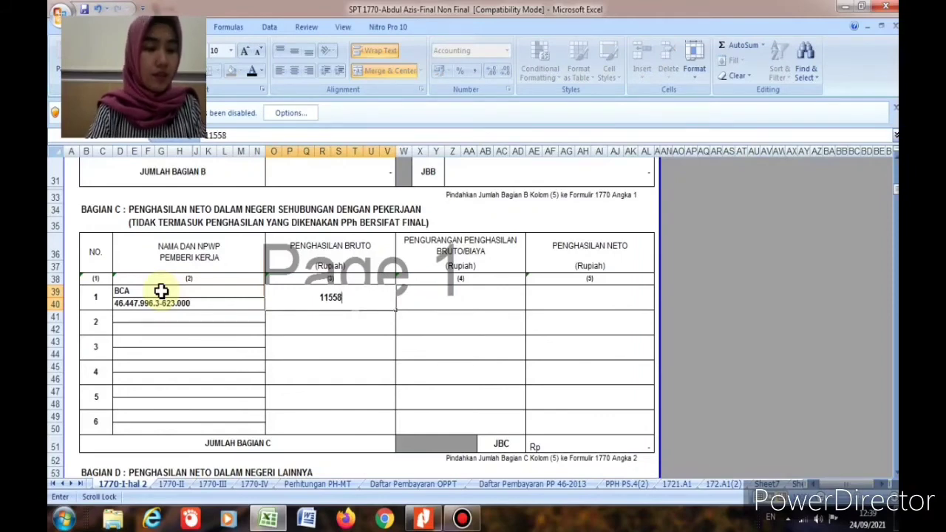
pyautogui.write('15.582.800')
pyautogui.press('Tab')
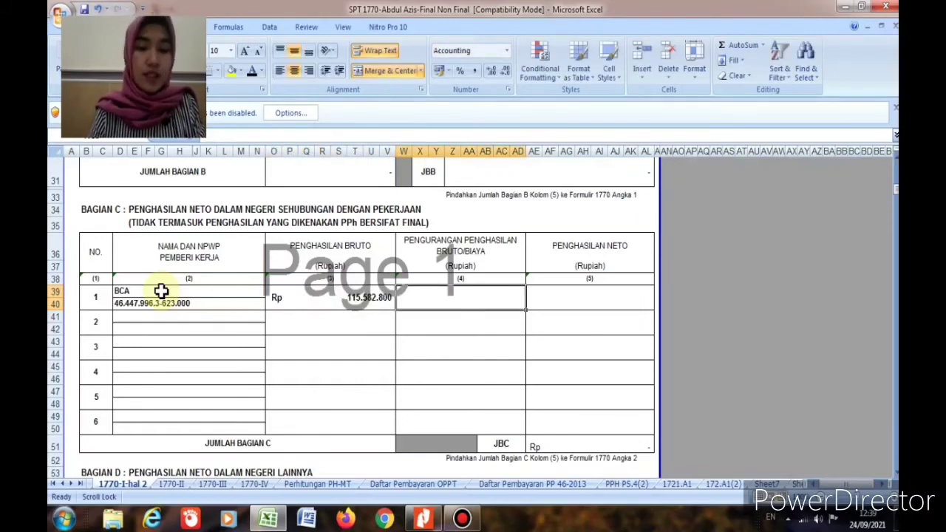
pyautogui.write('5.779')
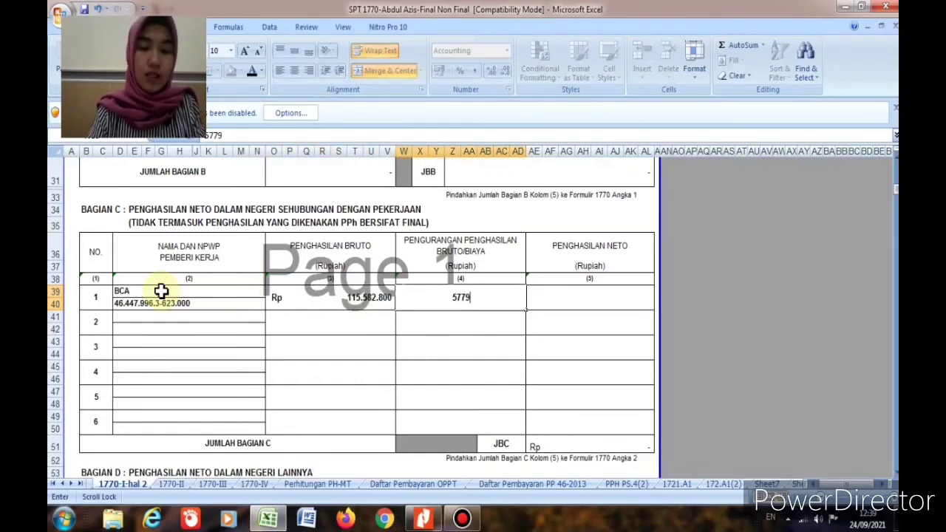
pyautogui.write('.140')
pyautogui.press('Tab')
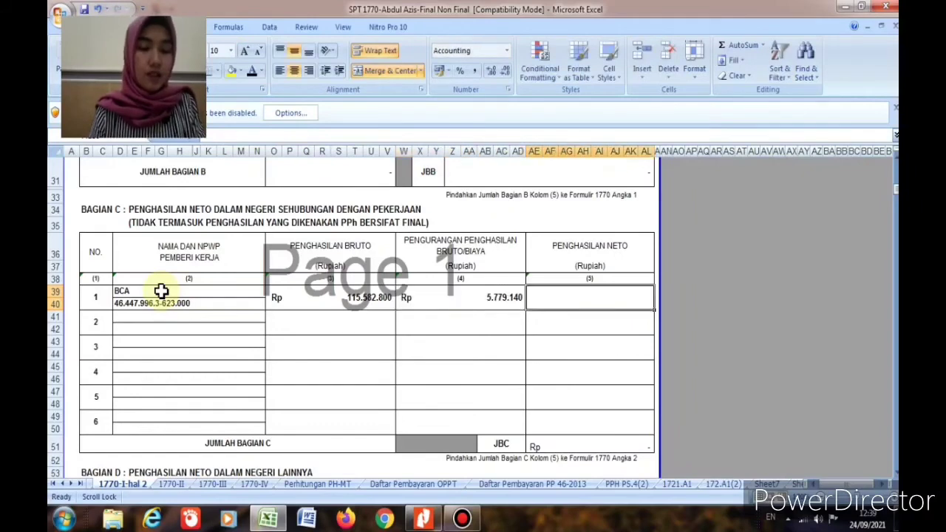
pyautogui.write('10980')
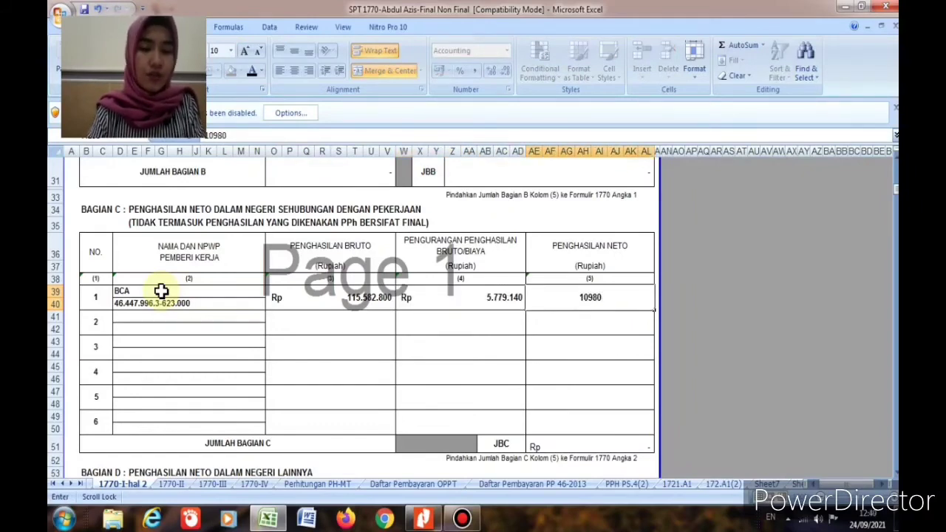
pyautogui.write('9.803.660')
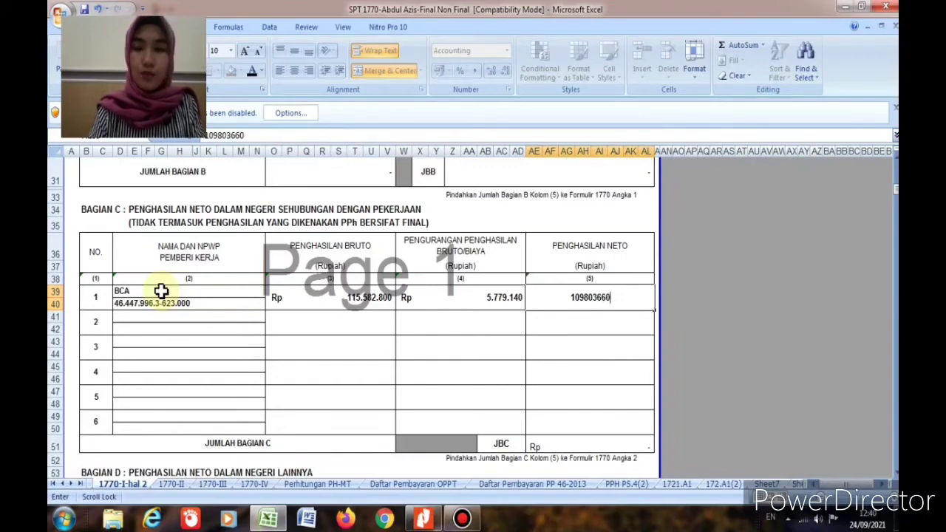
pyautogui.press('Return')
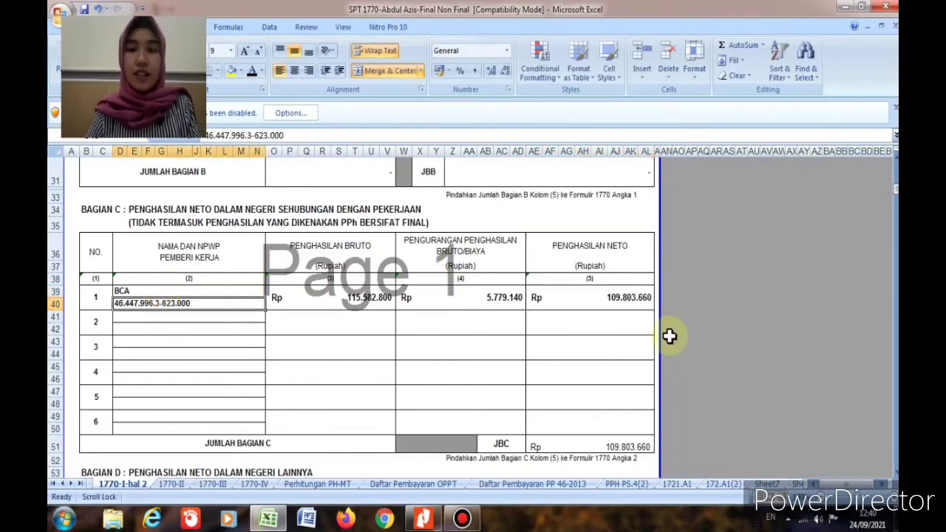
# Step: Check the 1770-II withholding list sheet
pyautogui.click(171, 483)
pyautogui.scroll(3, 222, 463)
pyautogui.scroll(3, 222, 463)
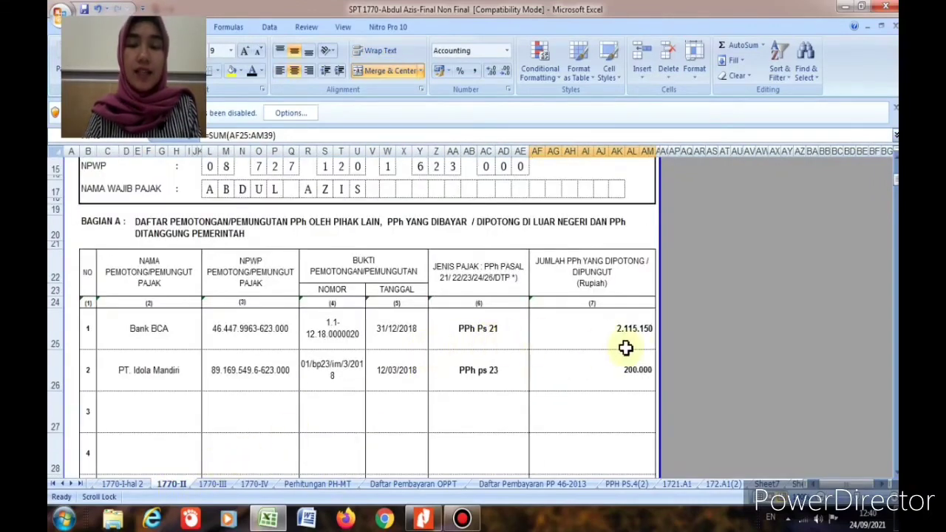
# Step: Return to 1770-I page 2 and select the SEWA row in the Bagian D table
pyautogui.click(122, 484)
pyautogui.scroll(-3, 195, 410)
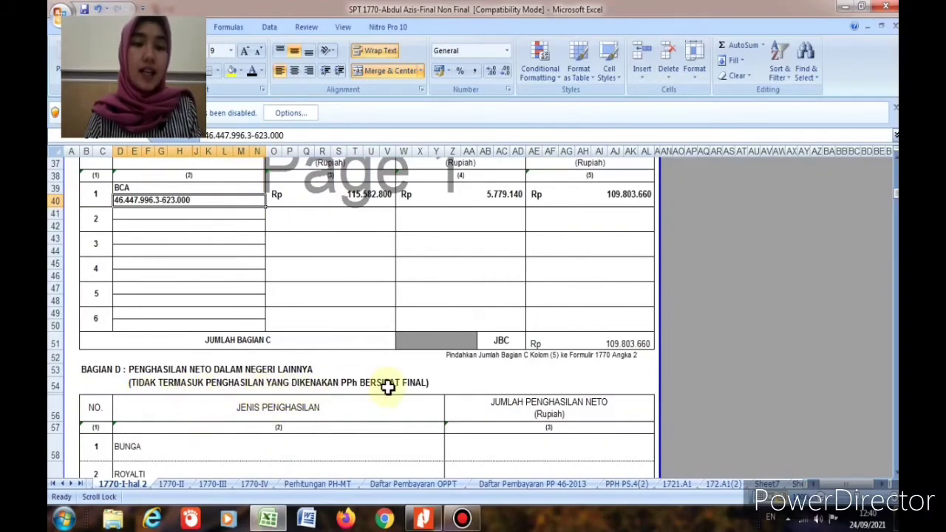
pyautogui.scroll(4, 422, 392)
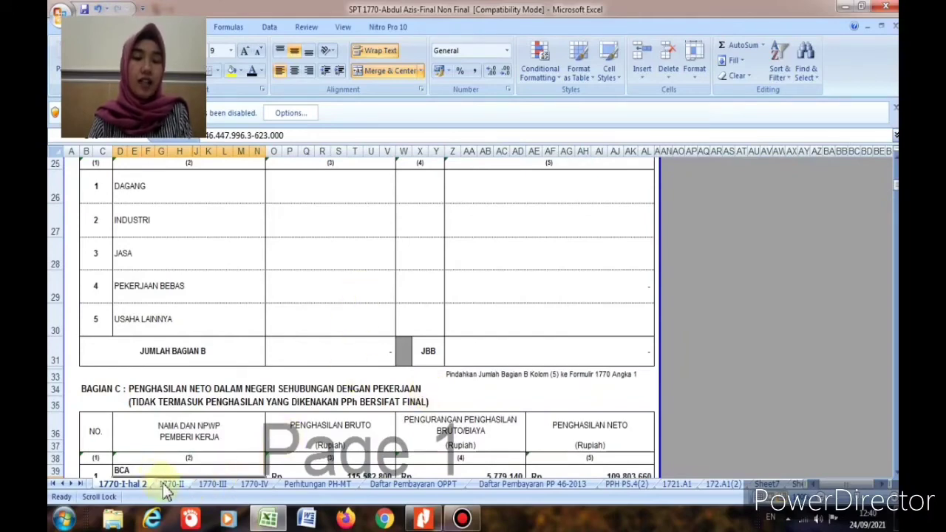
pyautogui.scroll(-4, 271, 401)
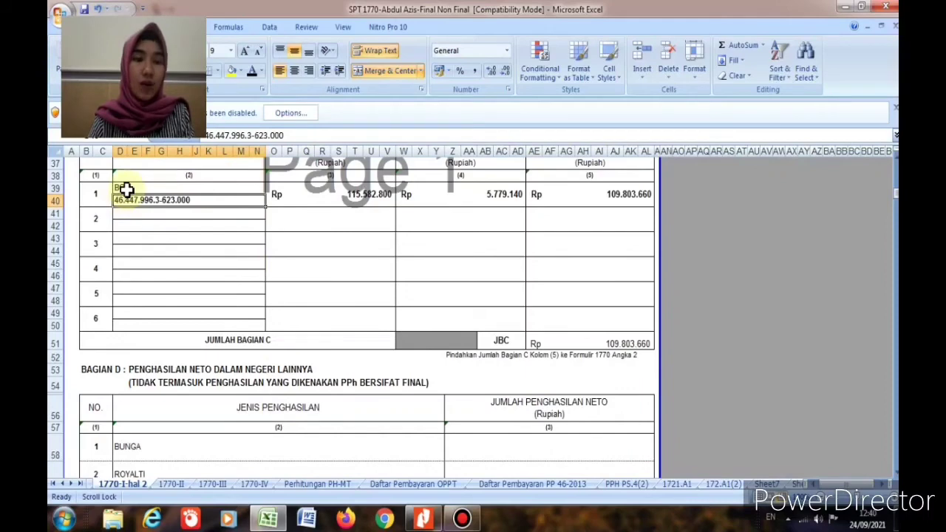
pyautogui.scroll(-1, 169, 410)
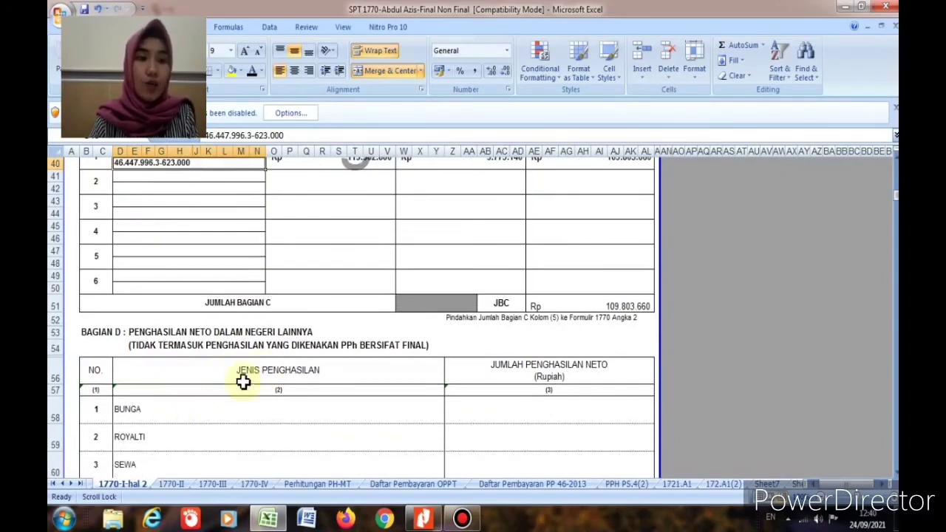
pyautogui.scroll(-2, 230, 390)
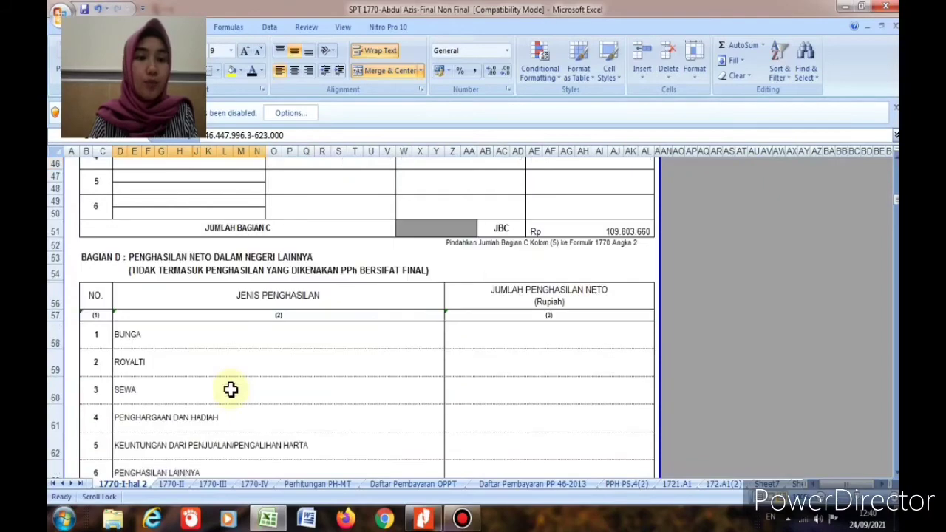
pyautogui.click(147, 389)
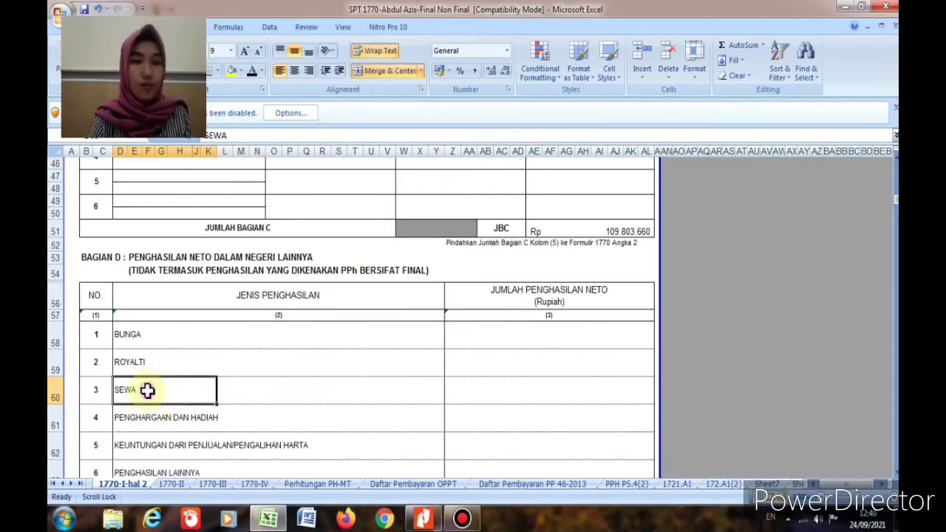
# Step: Enter 10.000.000 as the SEWA net income in Bagian D
pyautogui.click(540, 392)
pyautogui.write('10')
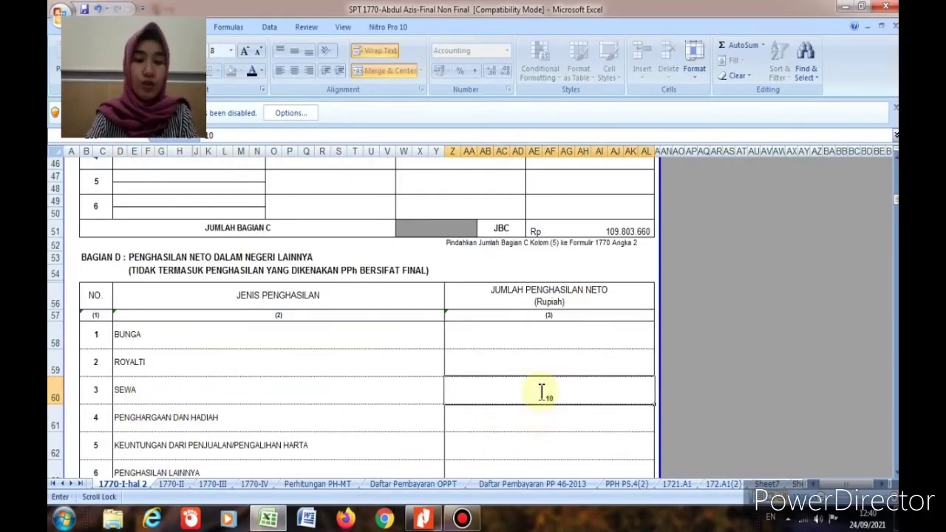
pyautogui.write('000000')
pyautogui.press('Return')
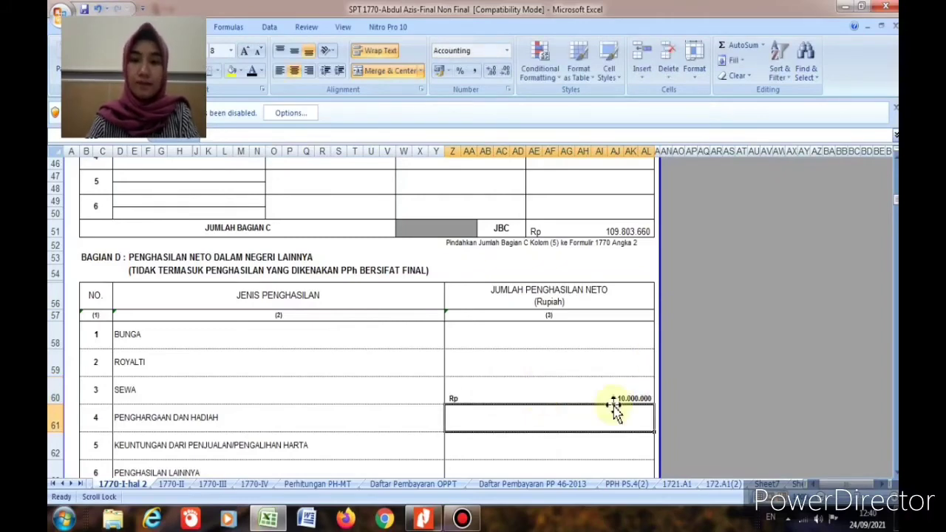
# Step: Sum Z58:AL63 into the Jumlah Bagian D total cell
pyautogui.scroll(-5, 613, 405)
pyautogui.click(606, 254)
pyautogui.click(762, 45)
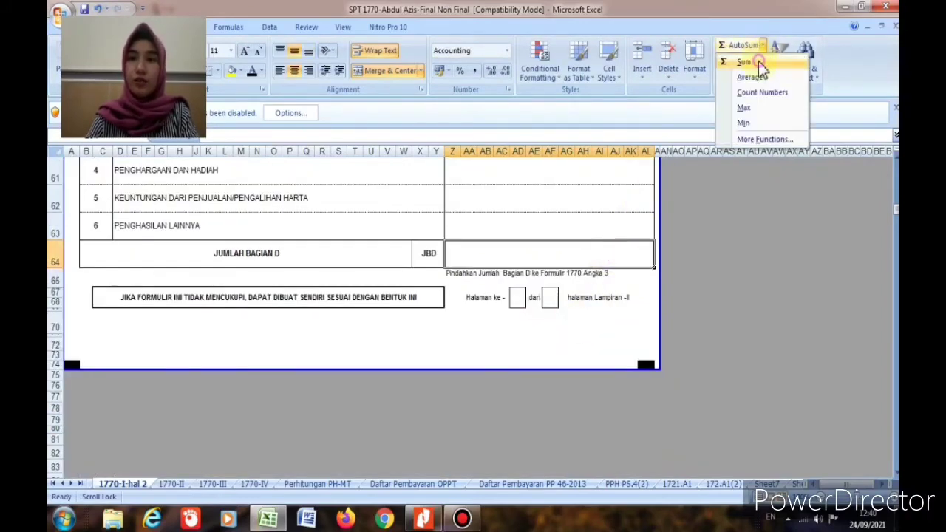
pyautogui.click(743, 62)
pyautogui.moveTo(577, 304); pyautogui.dragTo(593, 433)
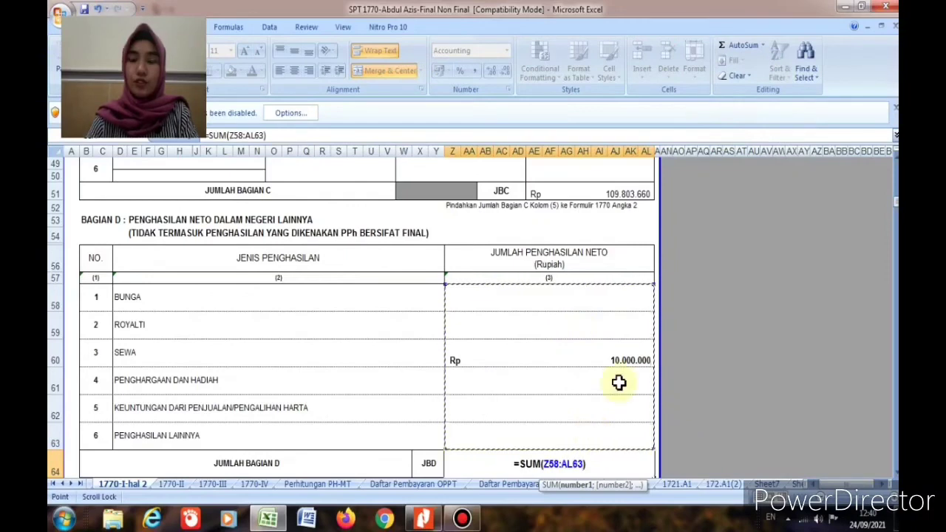
pyautogui.press('Return')
pyautogui.scroll(2, 618, 382)
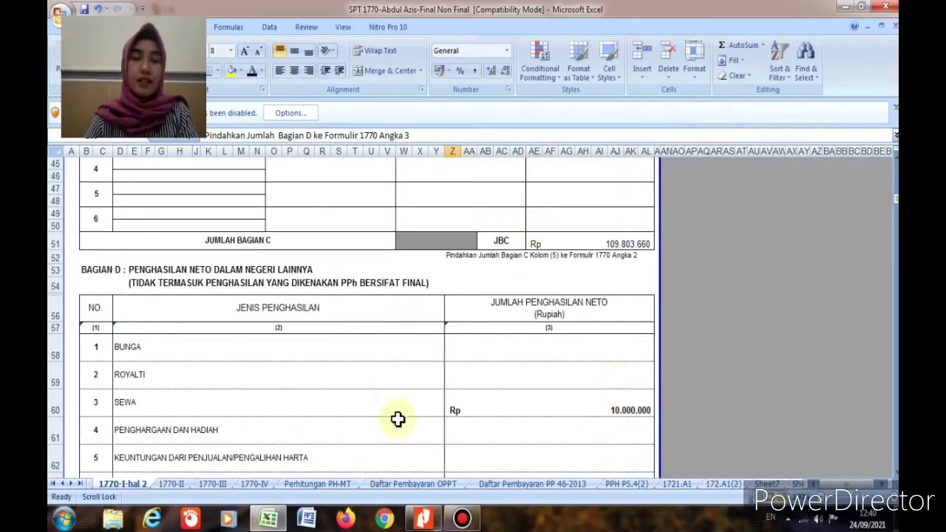
# Step: Switch to the 1770-I-hal 1 sheet and scroll to its top
pyautogui.click(63, 483)
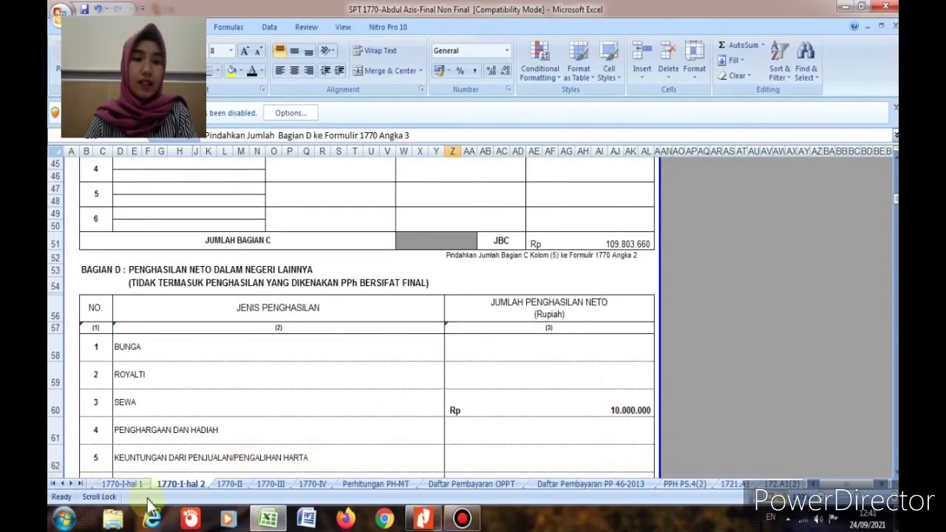
pyautogui.click(127, 483)
pyautogui.scroll(2, 252, 347)
pyautogui.scroll(1, 253, 347)
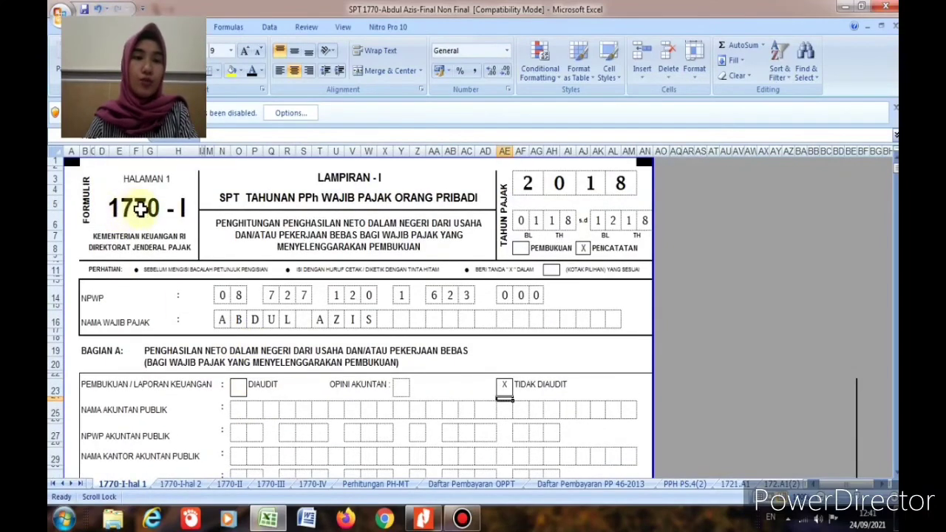
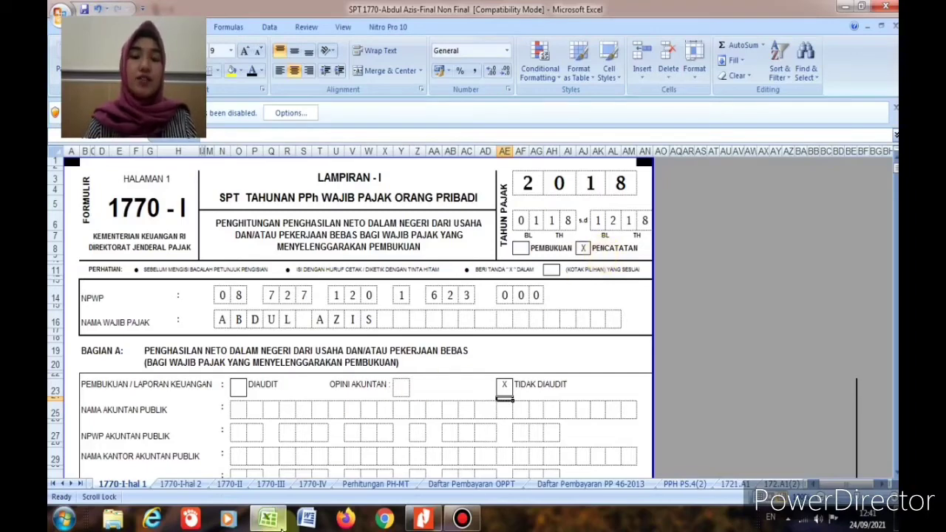
# Step: Glance at the exercise PDF's income data, then return to the workbook's 1770 sheet
pyautogui.click(423, 518)
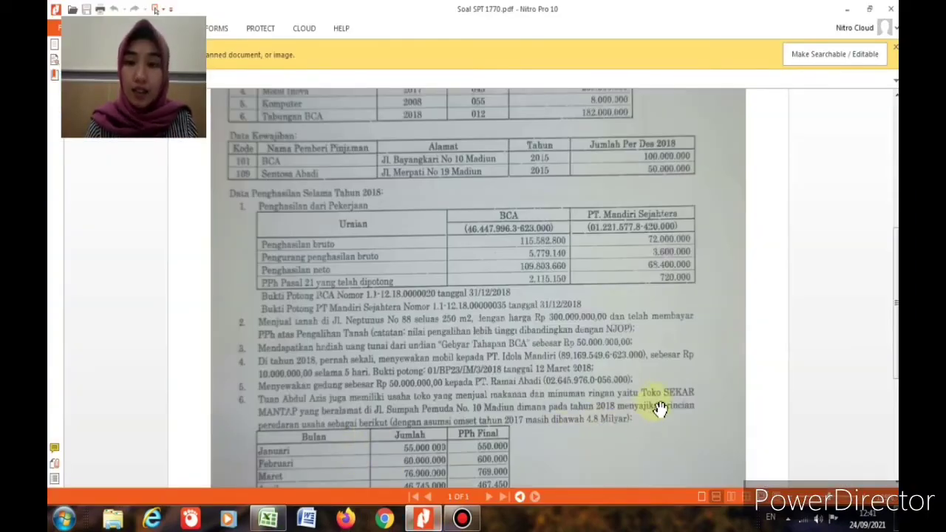
pyautogui.scroll(-5, 354, 429)
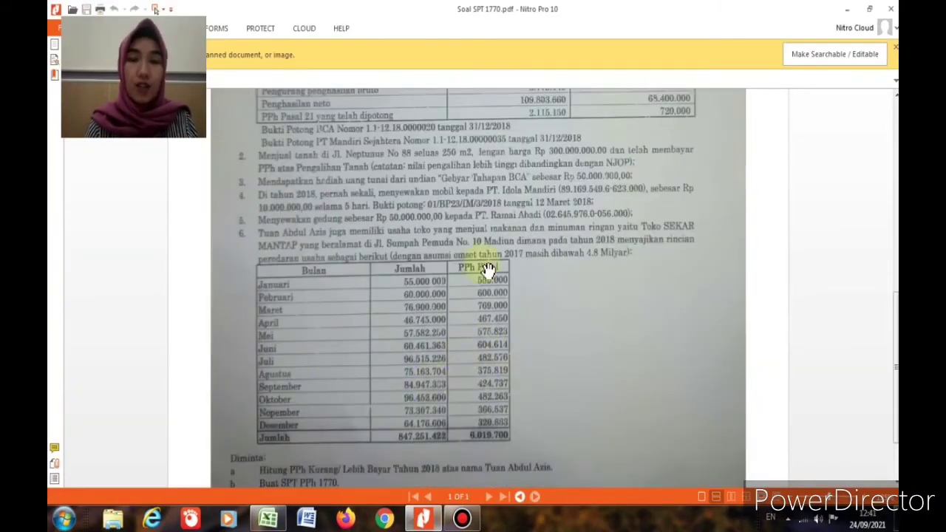
pyautogui.click(422, 519)
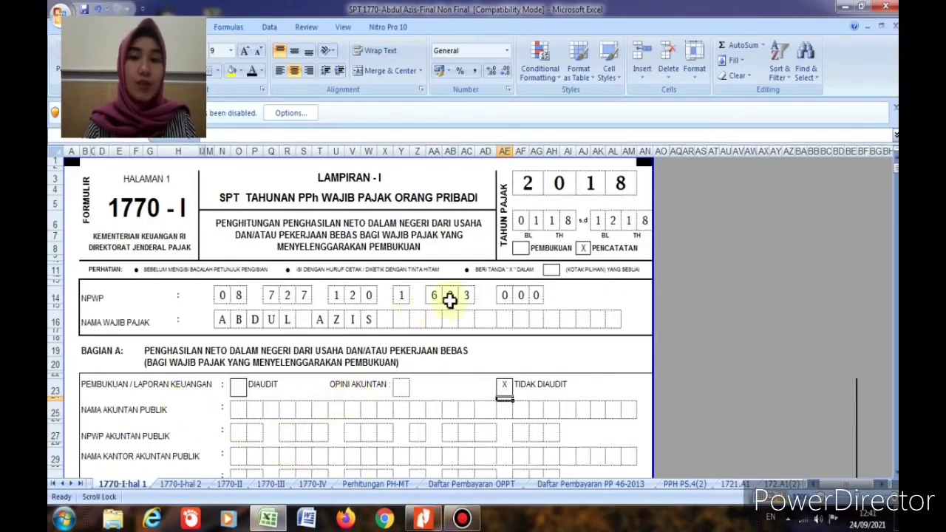
pyautogui.scroll(-3, 334, 361)
pyautogui.scroll(-4, 363, 393)
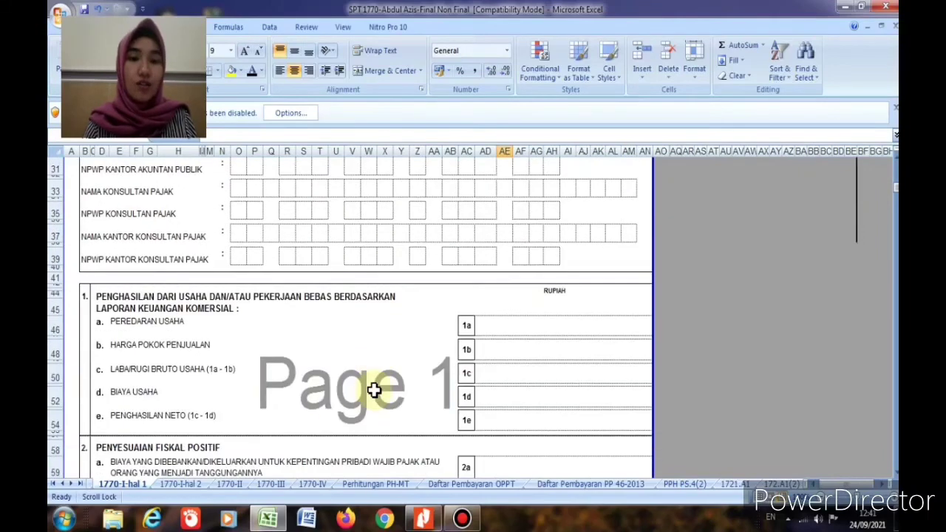
pyautogui.click(63, 484)
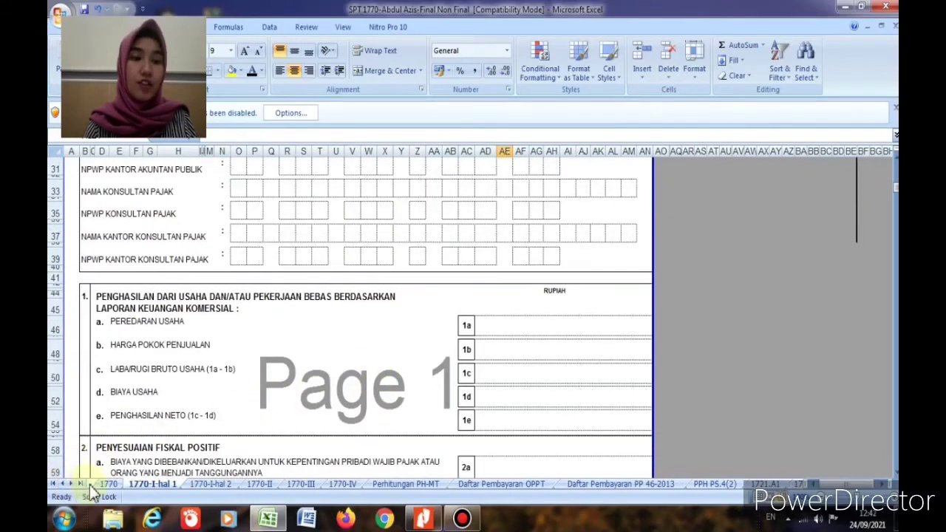
pyautogui.click(108, 484)
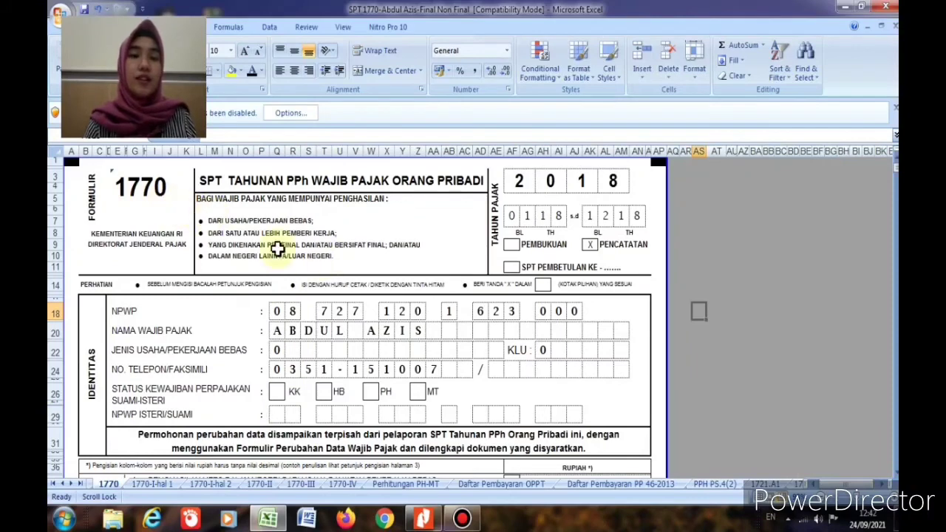
pyautogui.scroll(-4, 473, 300)
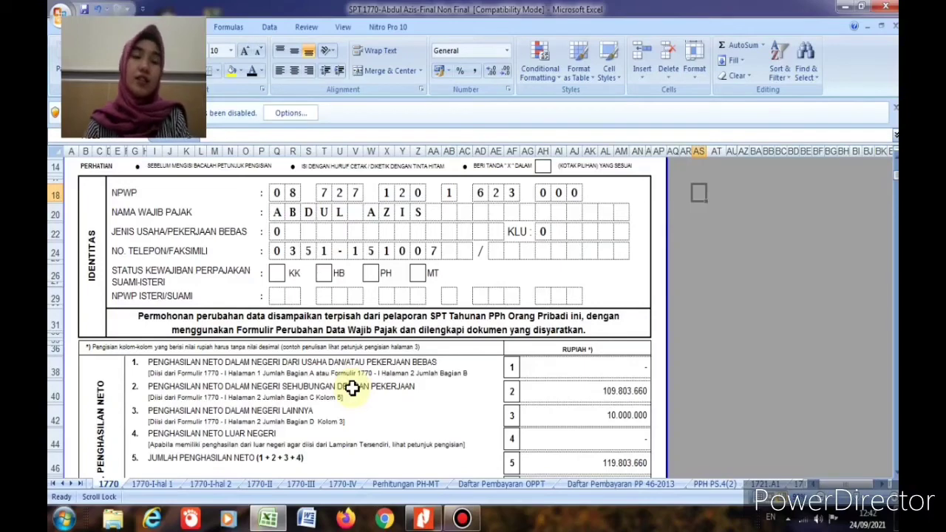
# Step: Verify net income lines 1–9 total 119.803.660, then select the line 10 PTKP cell
pyautogui.click(591, 370)
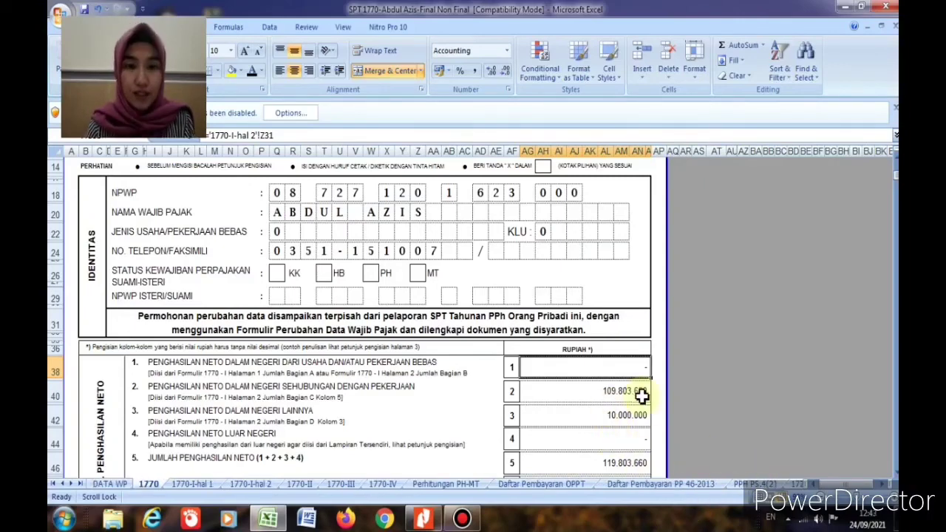
pyautogui.click(641, 396)
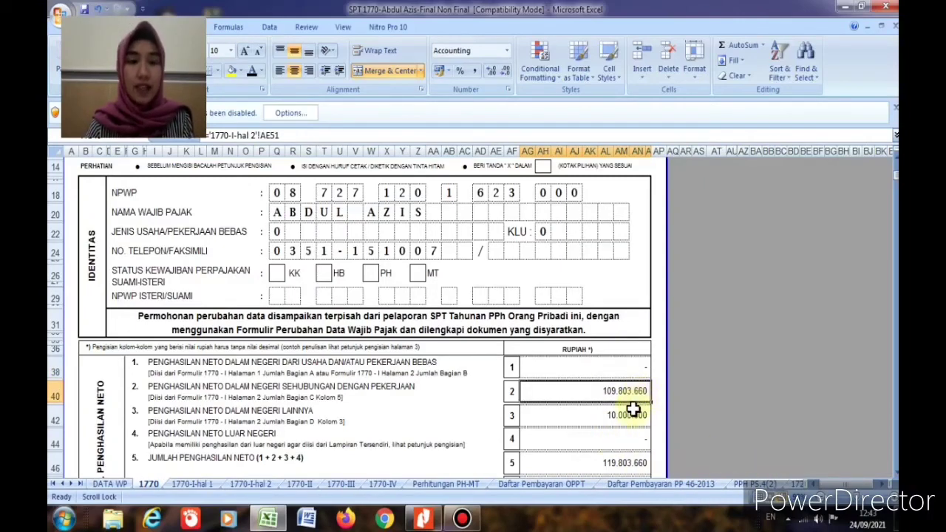
pyautogui.click(629, 415)
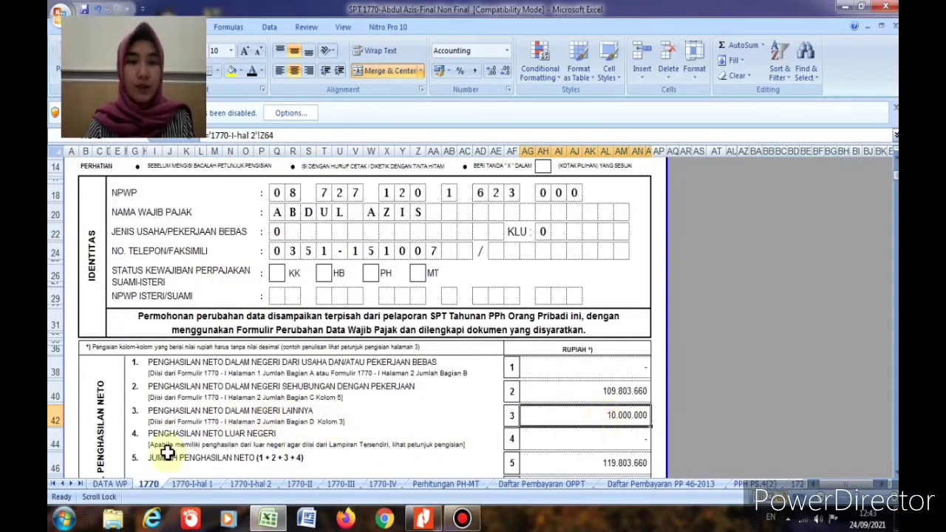
pyautogui.scroll(-1, 610, 449)
pyautogui.click(610, 447)
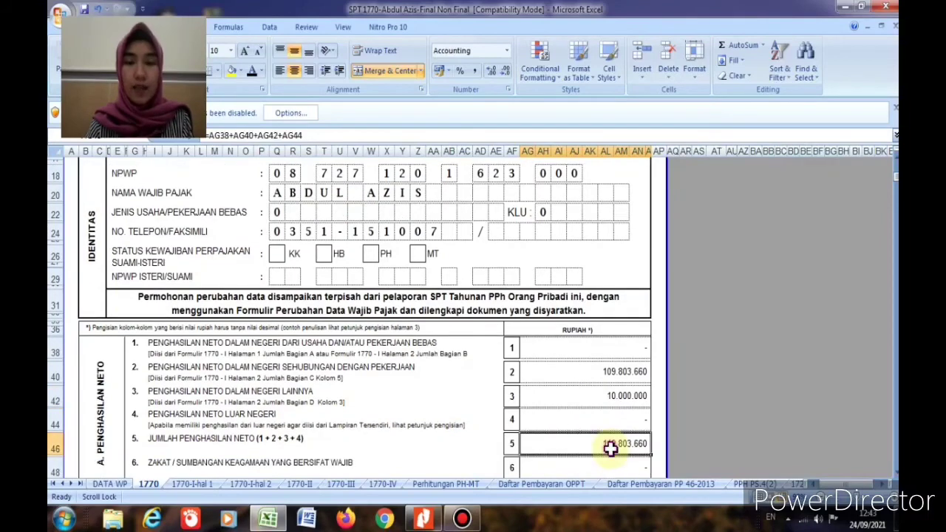
pyautogui.scroll(-1, 608, 446)
pyautogui.scroll(-1, 578, 429)
pyautogui.scroll(-1, 576, 434)
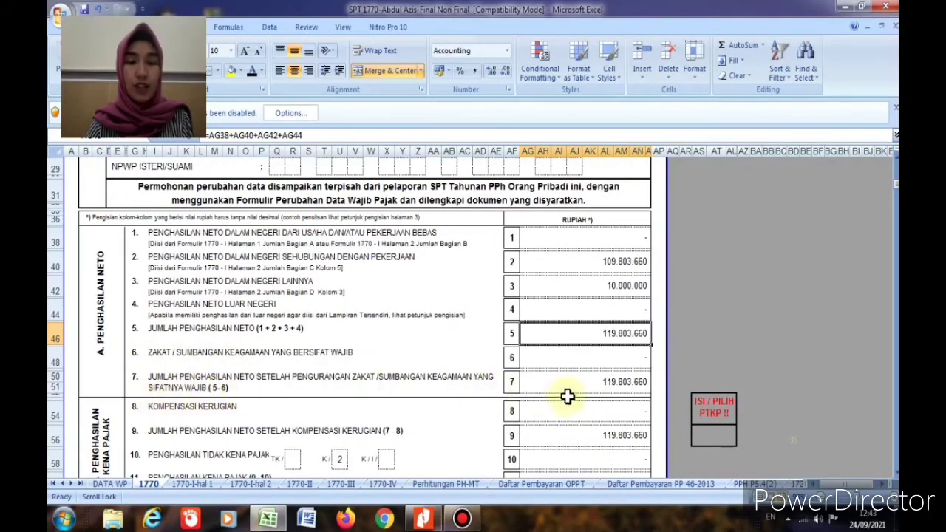
pyautogui.click(570, 387)
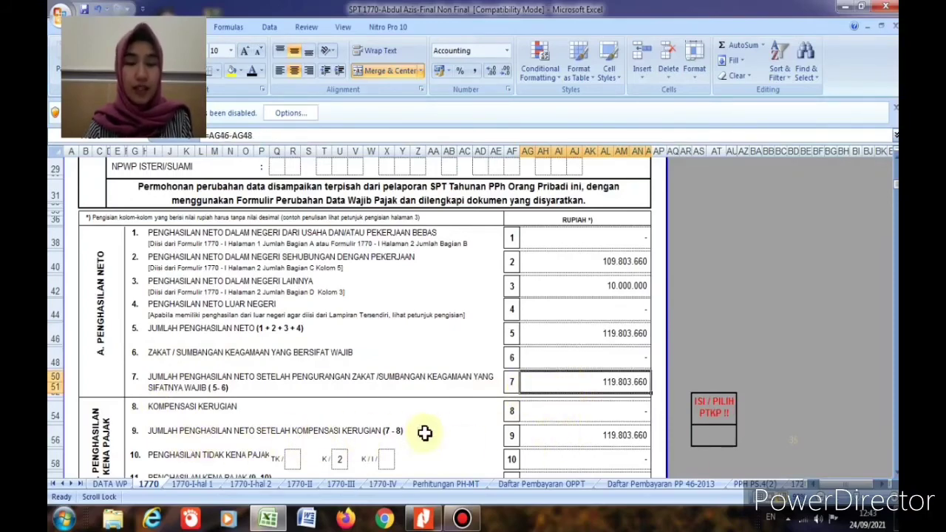
pyautogui.click(554, 438)
pyautogui.scroll(-1, 561, 445)
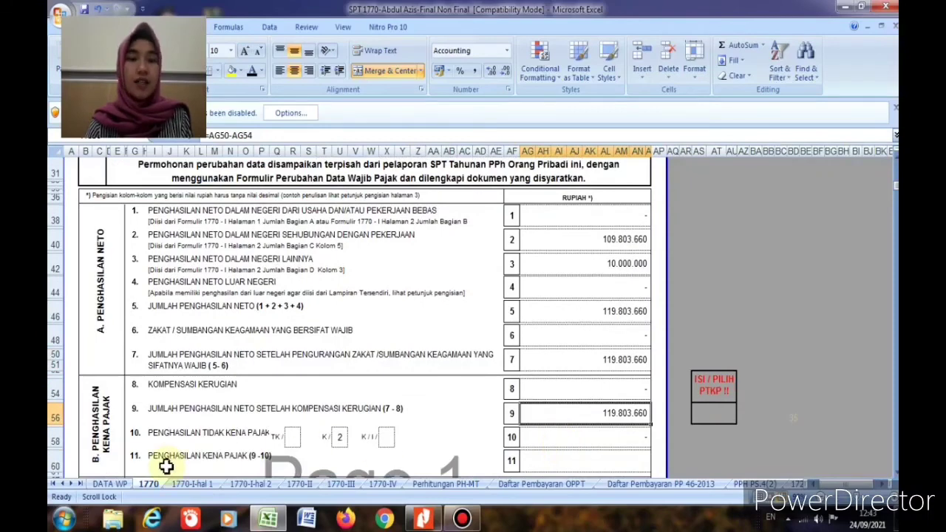
pyautogui.scroll(-1, 264, 435)
pyautogui.click(562, 408)
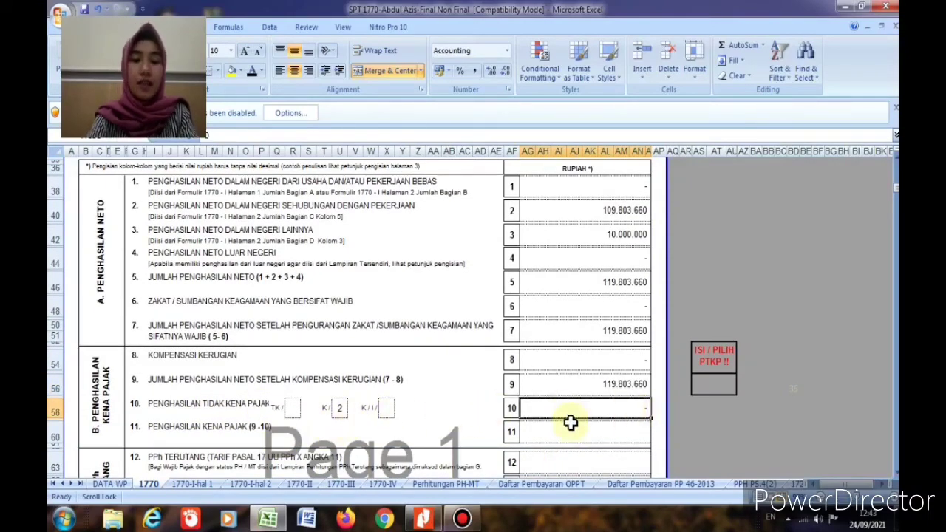
# Step: Enter PTKP 67.500.000 on line 10 and compute taxable income 52.303.660 as =AG56-AG58
pyautogui.write('67.')
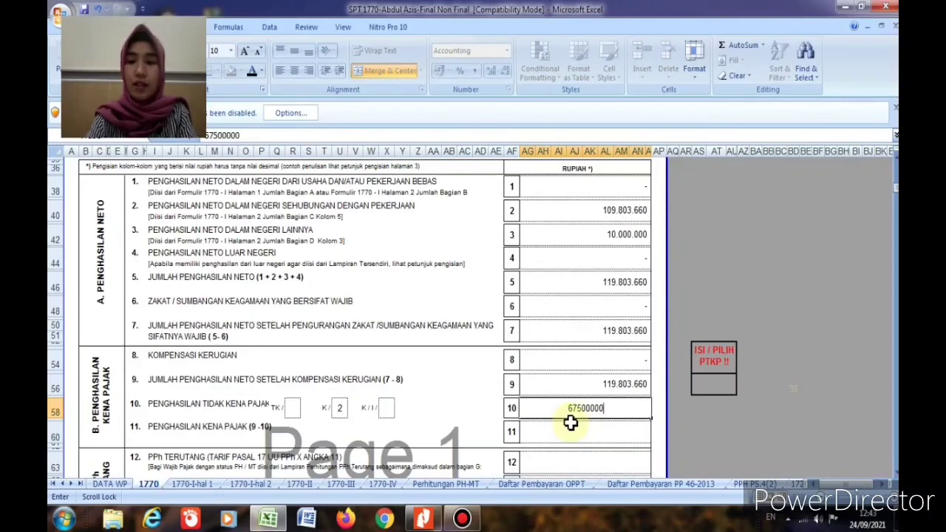
pyautogui.write('500.000')
pyautogui.press('Return')
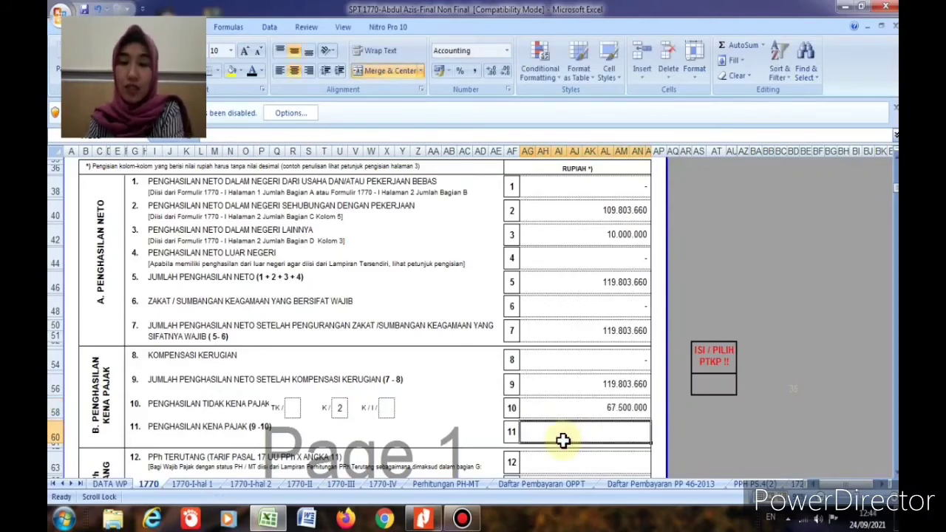
pyautogui.write('=')
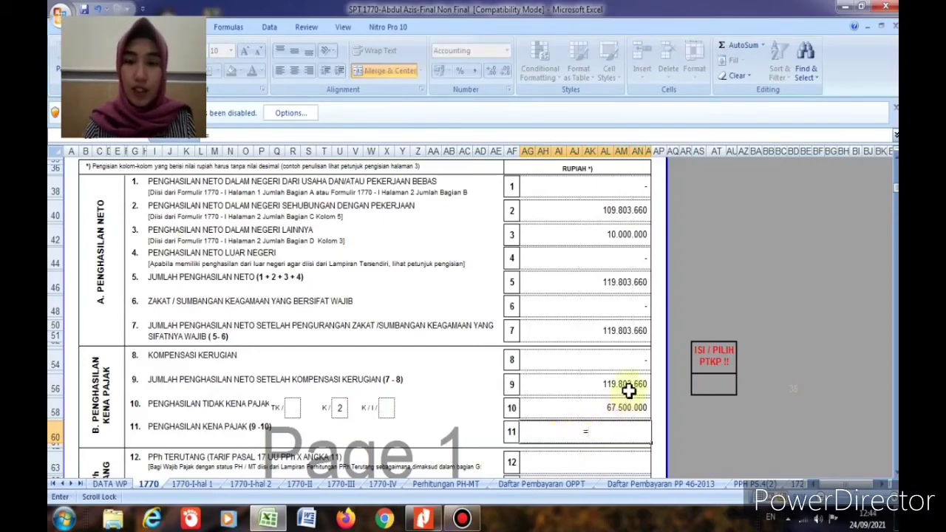
pyautogui.click(626, 385)
pyautogui.write('-')
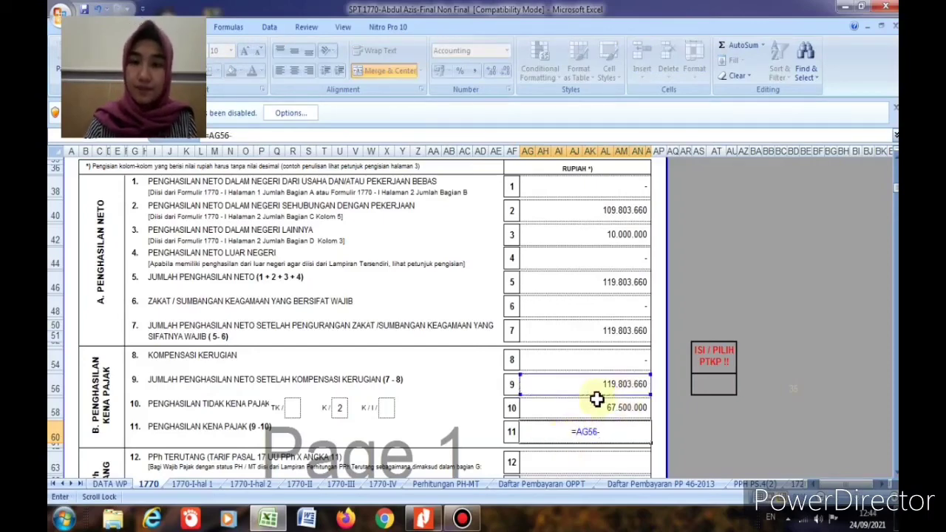
pyautogui.click(593, 408)
pyautogui.press('Return')
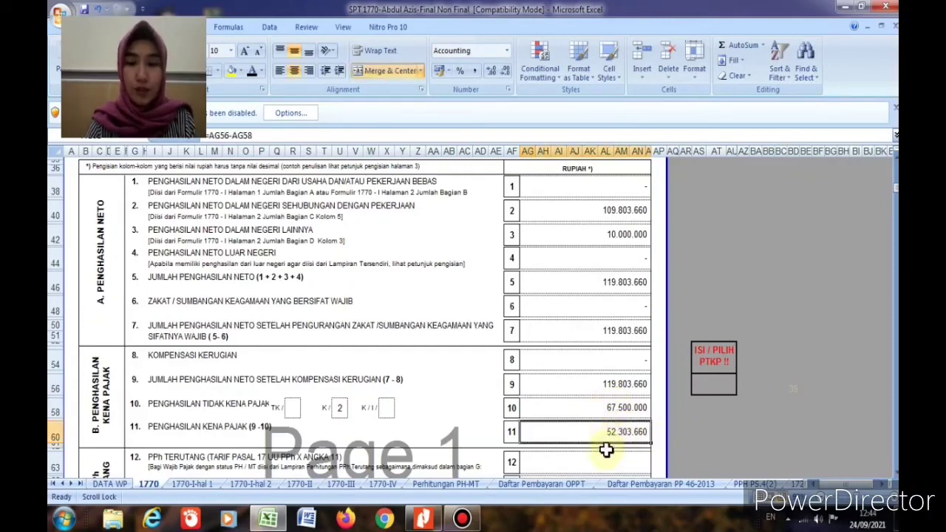
# Step: Paste the tax due of 2.845.450 into line 12
pyautogui.click(605, 454)
pyautogui.hotkey('ctrl', 'v')
pyautogui.scroll(-3, 604, 454)
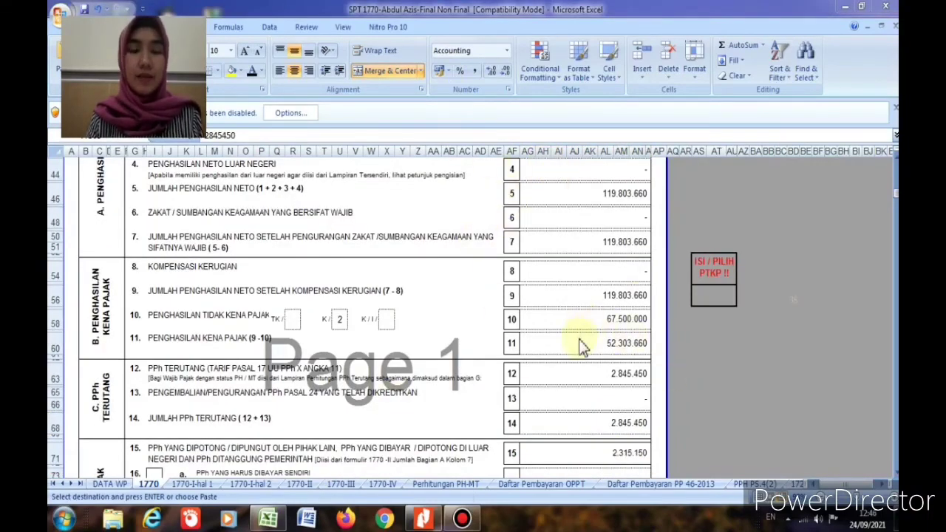
# Step: Link line 15 to ='1770-II'!AF40 for the 2.315.150 withheld tax
pyautogui.click(639, 375)
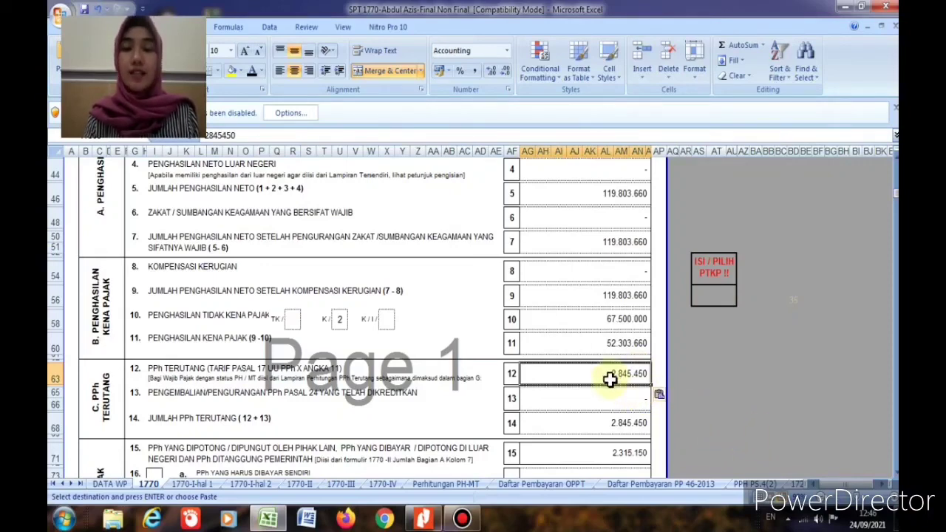
pyautogui.click(614, 398)
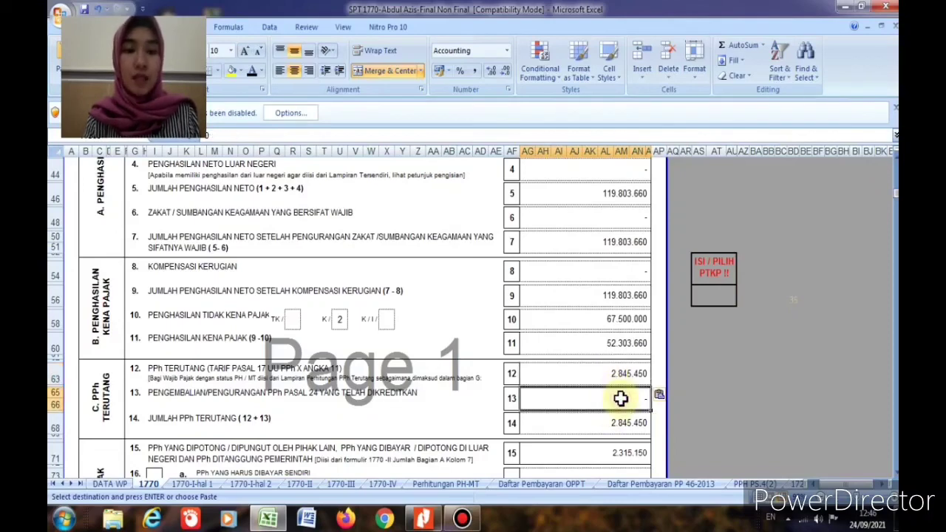
pyautogui.click(616, 426)
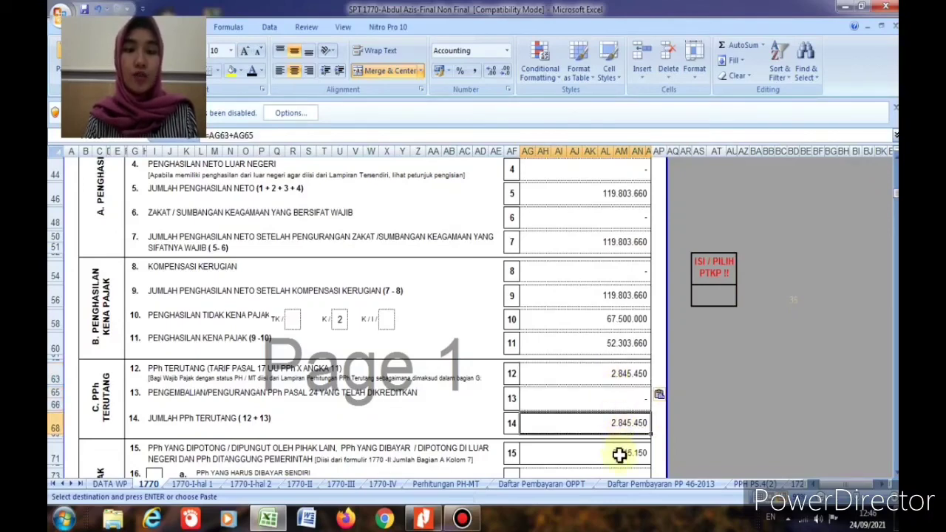
pyautogui.click(616, 454)
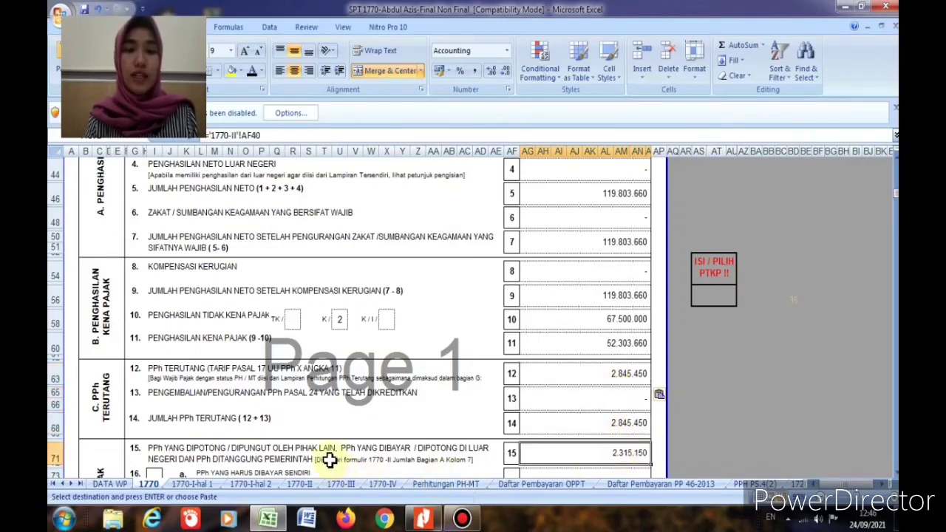
pyautogui.scroll(-1, 333, 459)
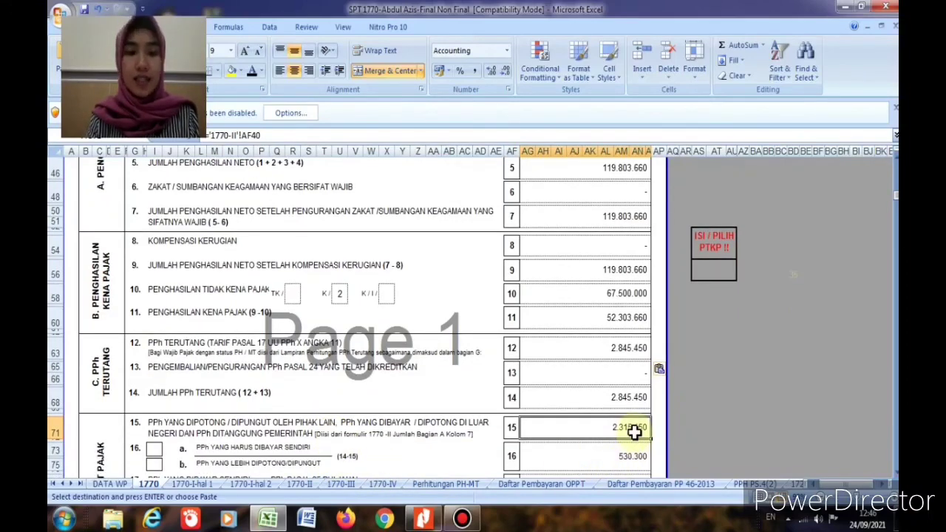
# Step: Mark boxes 16a and 19a with an x as tax underpaid
pyautogui.click(156, 448)
pyautogui.write('x')
pyautogui.press('Return')
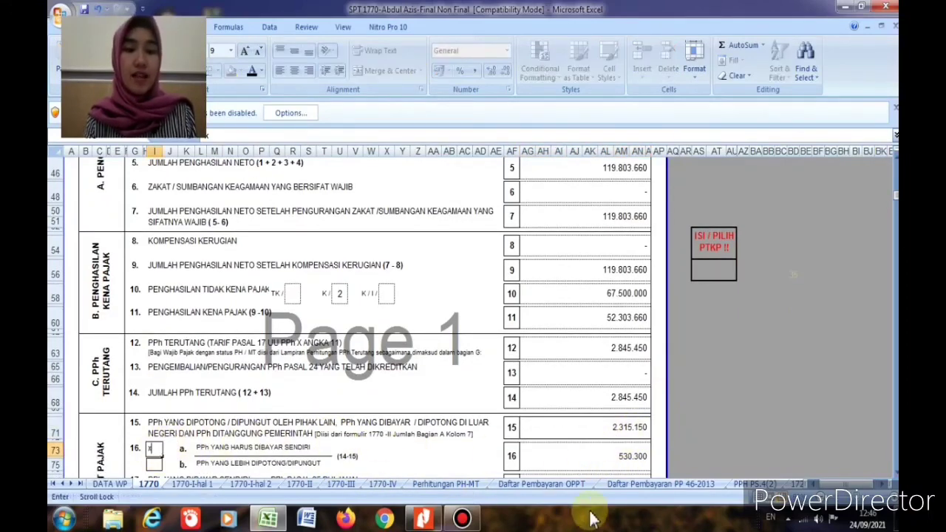
pyautogui.click(623, 456)
pyautogui.scroll(-2, 623, 456)
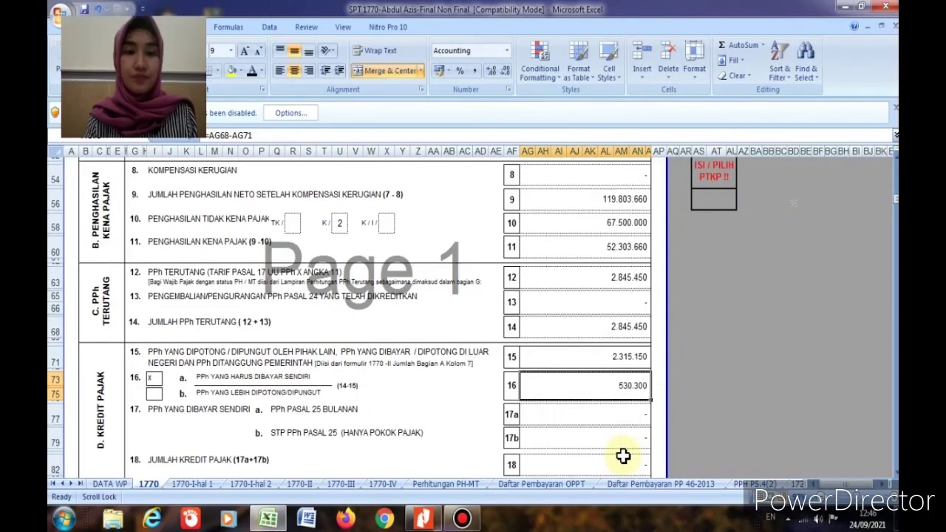
pyautogui.scroll(-1, 623, 455)
pyautogui.scroll(-2, 623, 456)
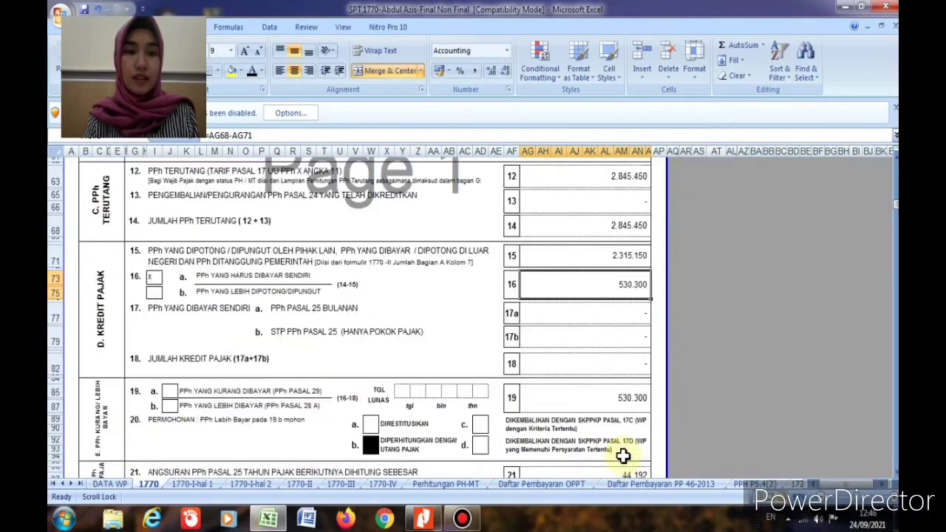
pyautogui.click(170, 392)
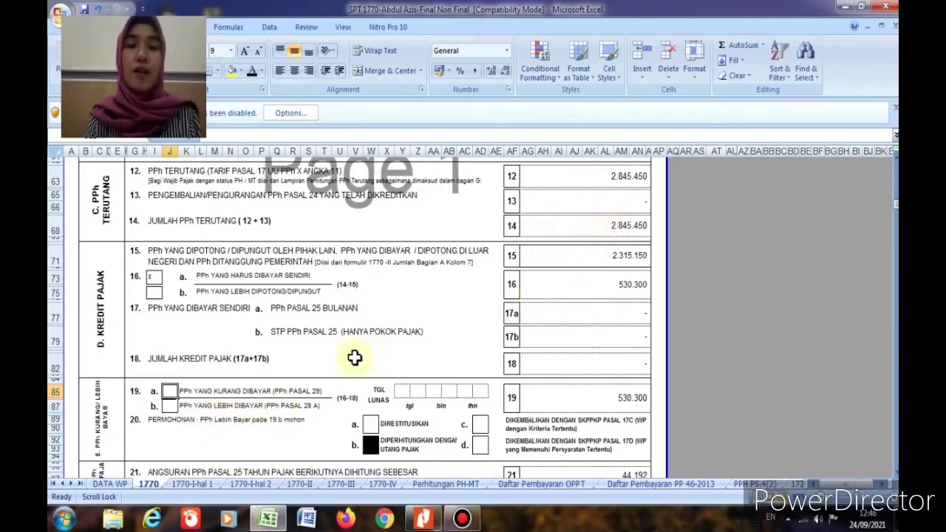
pyautogui.write('x')
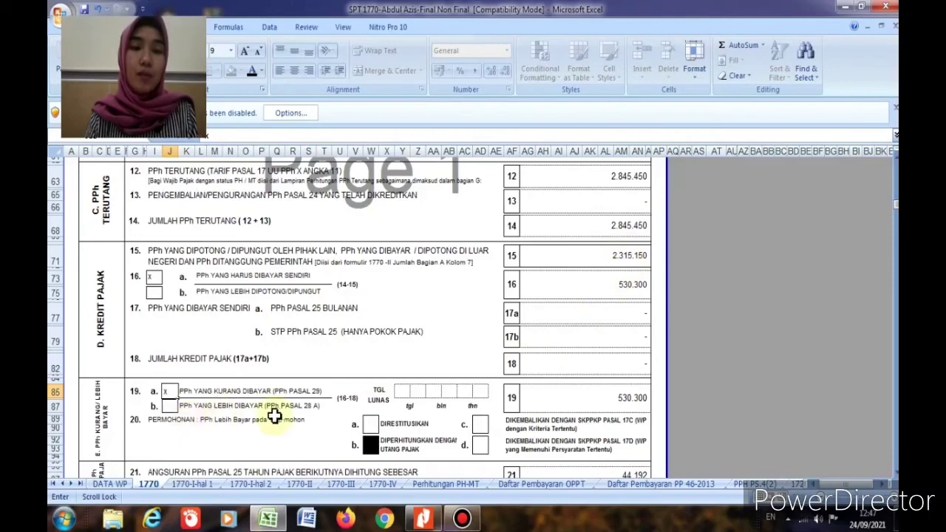
# Step: Fill the line 19 TGL LUNAS payment date boxes with 30 03 19
pyautogui.click(400, 390)
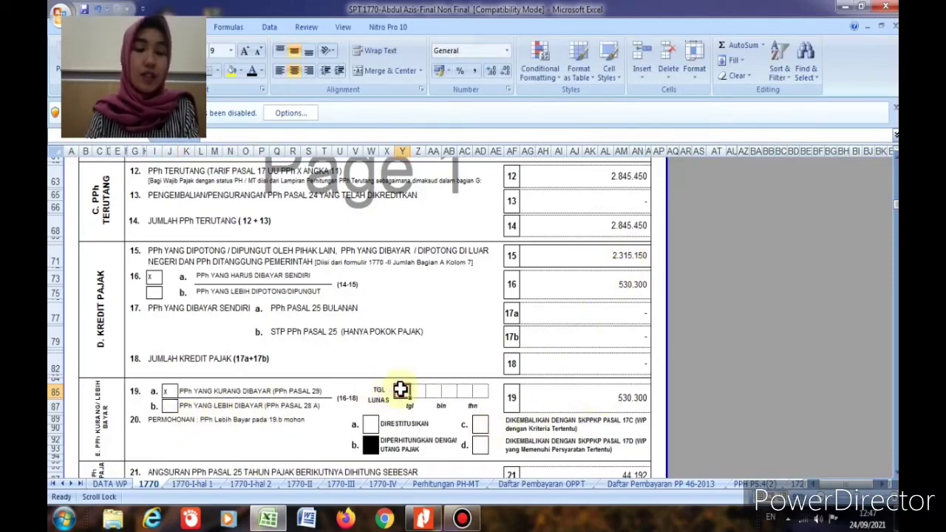
pyautogui.write('3')
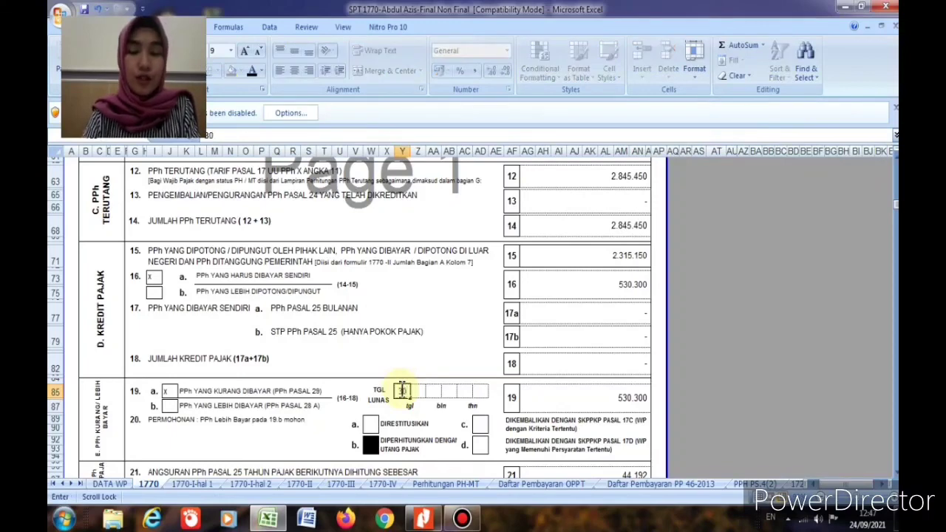
pyautogui.press('Tab')
pyautogui.write('0')
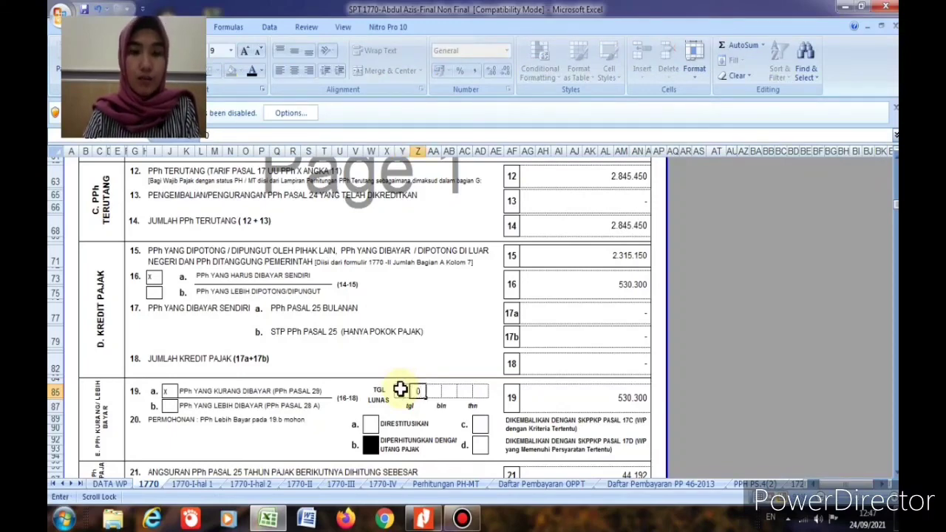
pyautogui.press('Tab')
pyautogui.write('0')
pyautogui.press('Tab')
pyautogui.write('3')
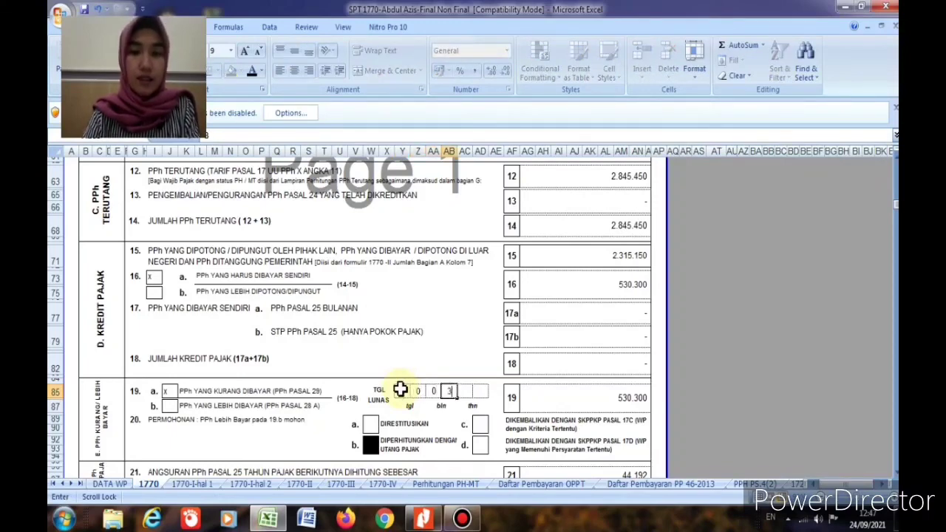
pyautogui.press('Tab')
pyautogui.write('1')
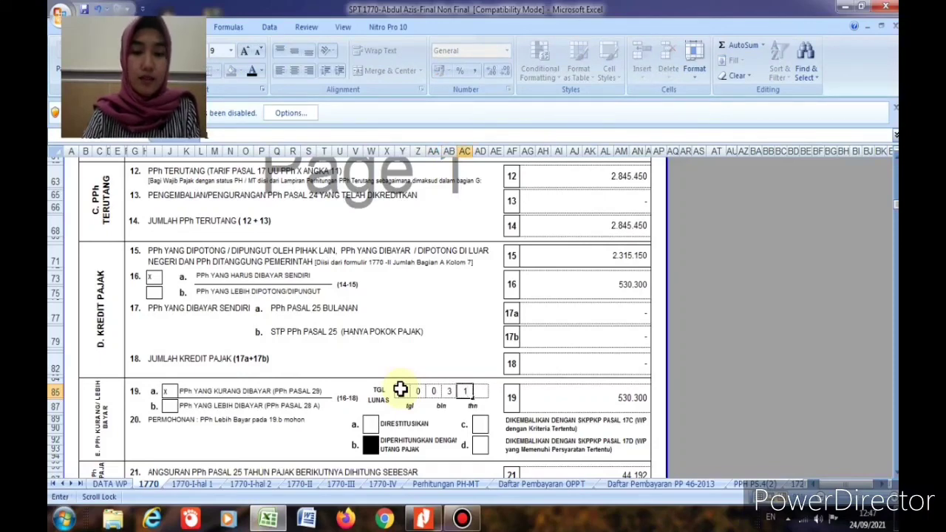
pyautogui.press('Tab')
pyautogui.write('9')
pyautogui.click(221, 277)
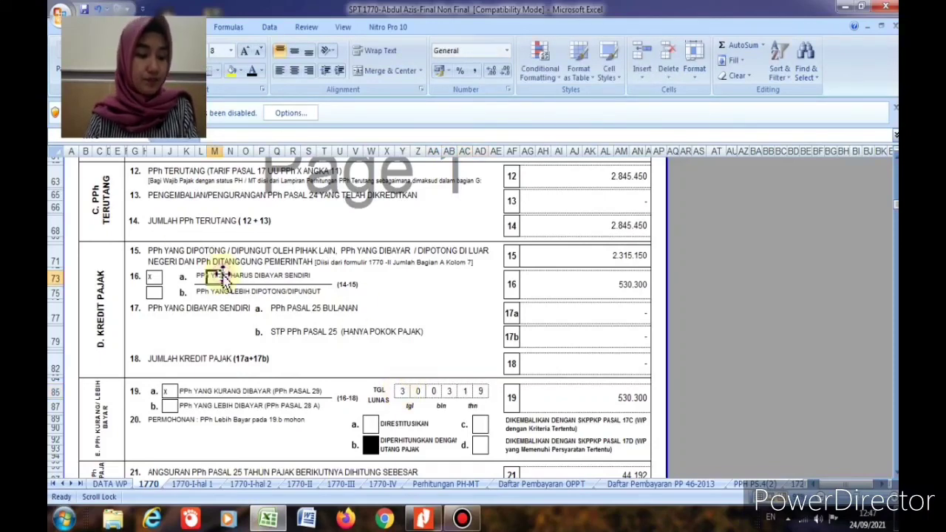
pyautogui.scroll(-6, 303, 338)
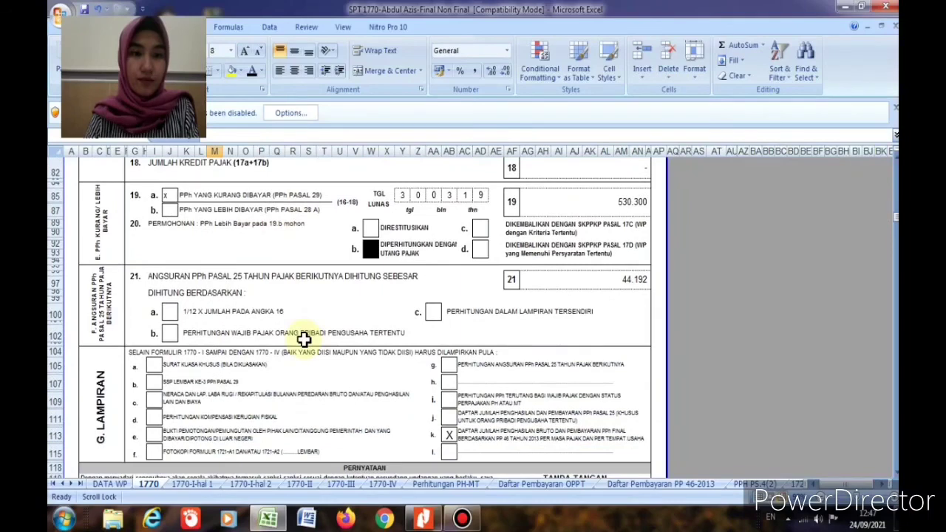
# Step: Tick attachments b, e and f with an X in the G. Lampiran section
pyautogui.scroll(-1, 302, 338)
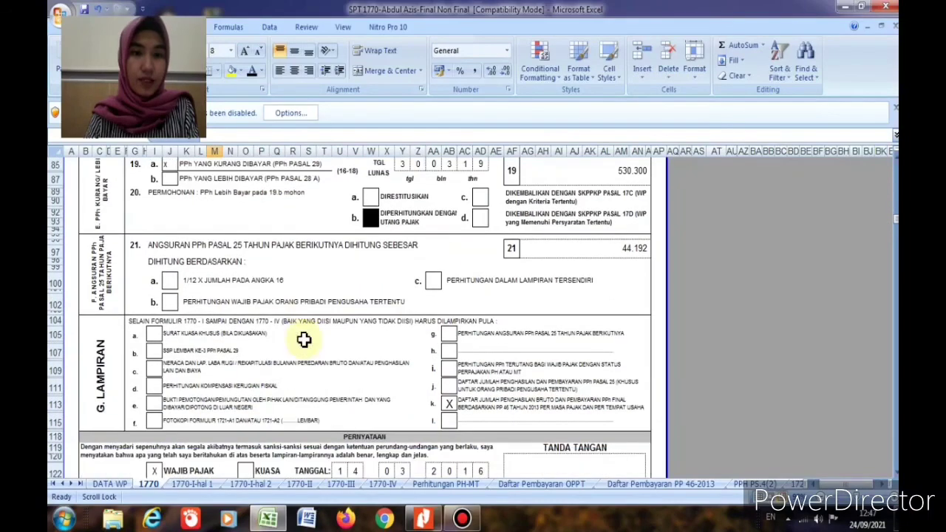
pyautogui.click(170, 281)
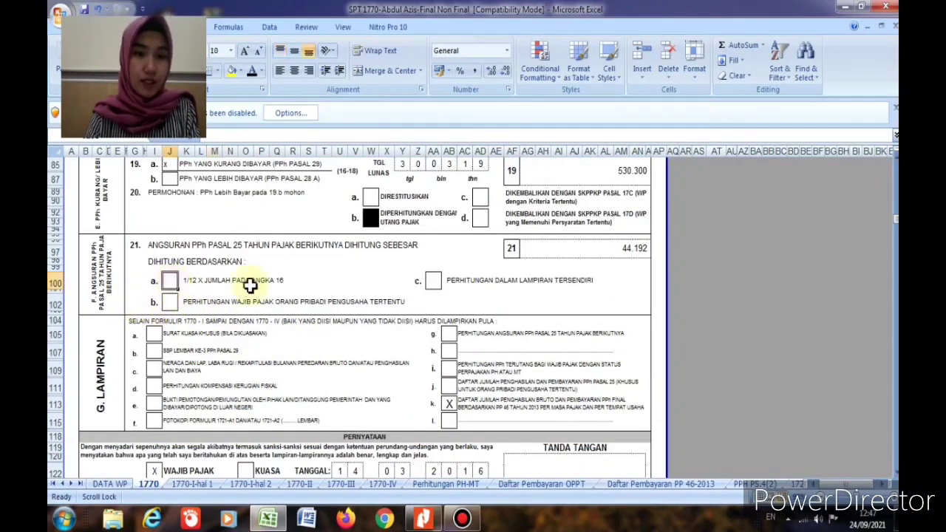
pyautogui.scroll(-1, 222, 376)
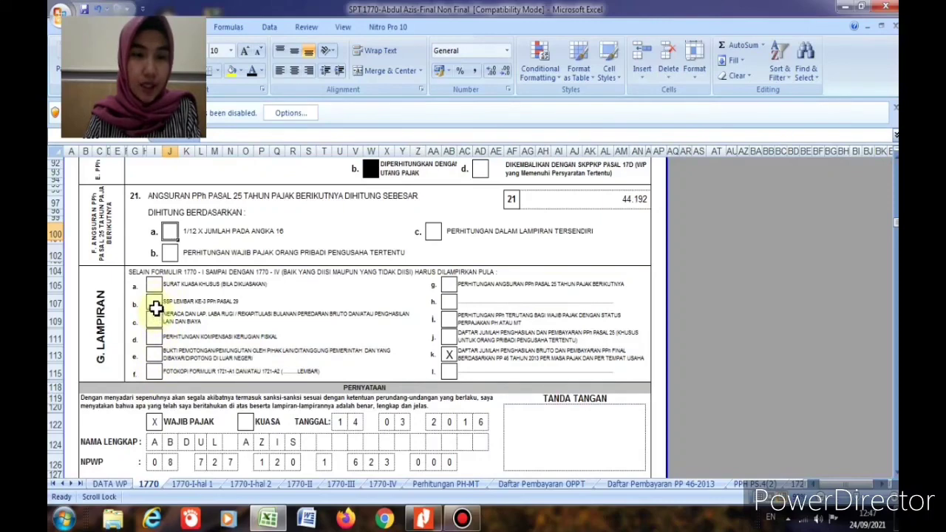
pyautogui.click(155, 306)
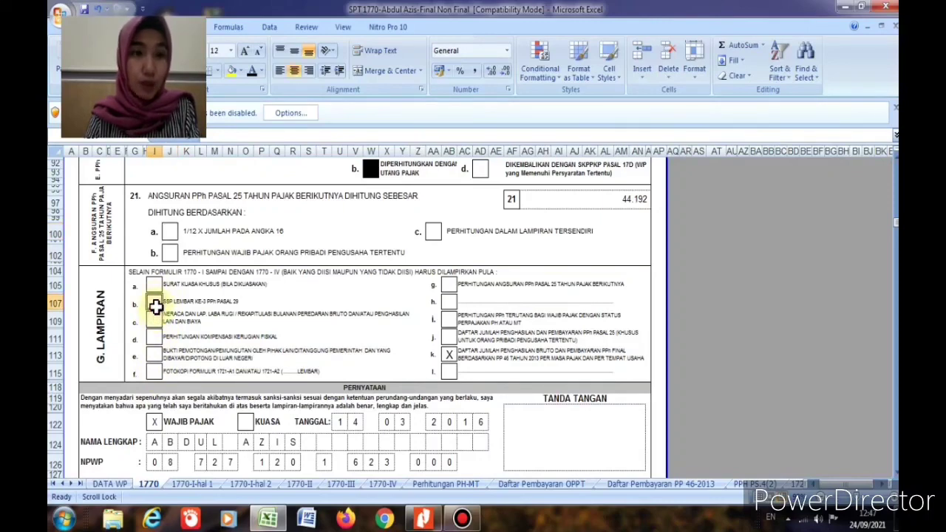
pyautogui.write('X')
pyautogui.press('Return')
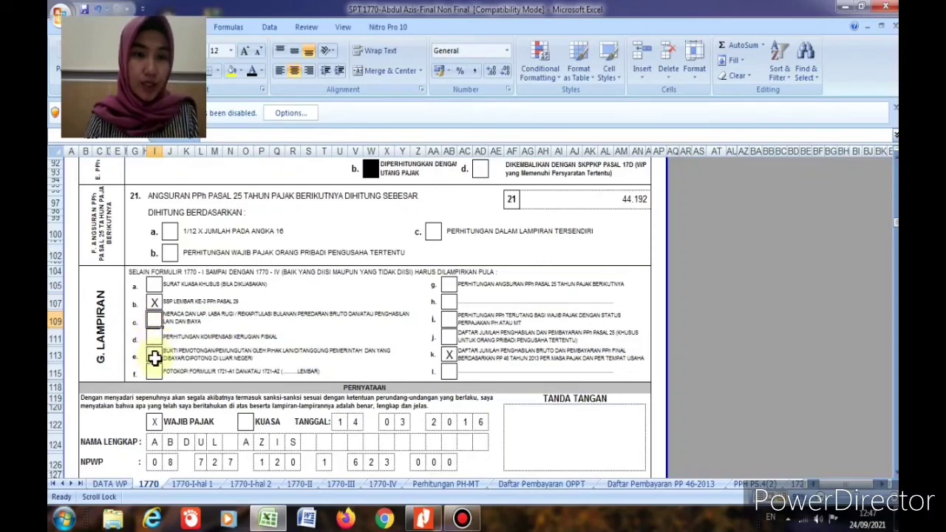
pyautogui.click(155, 358)
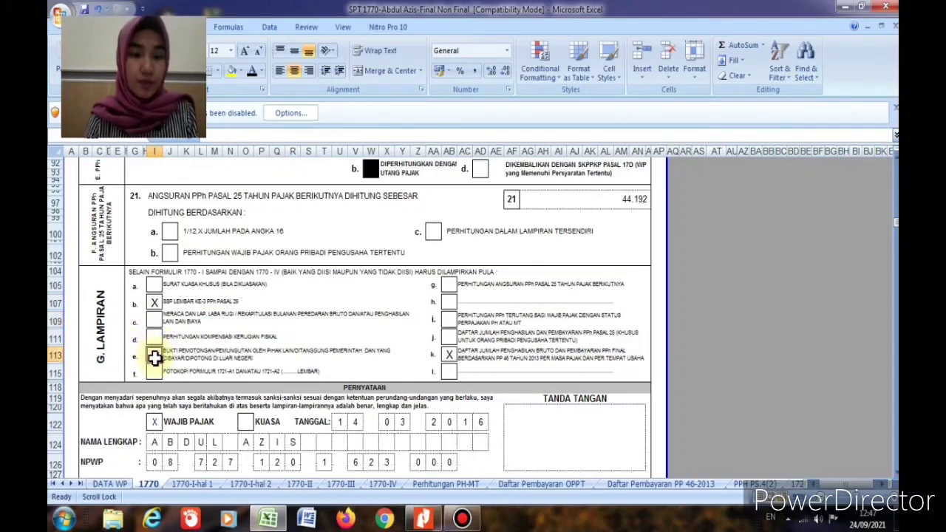
pyautogui.write('X')
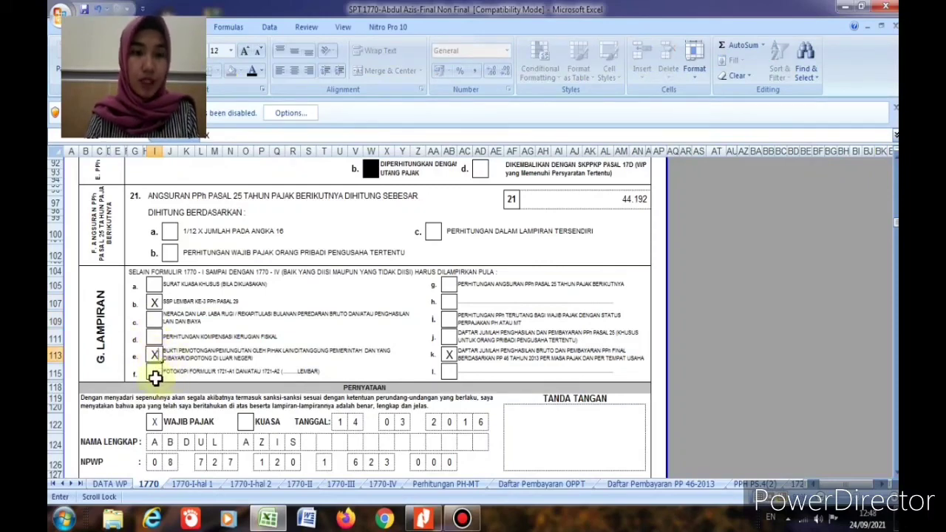
pyautogui.click(155, 377)
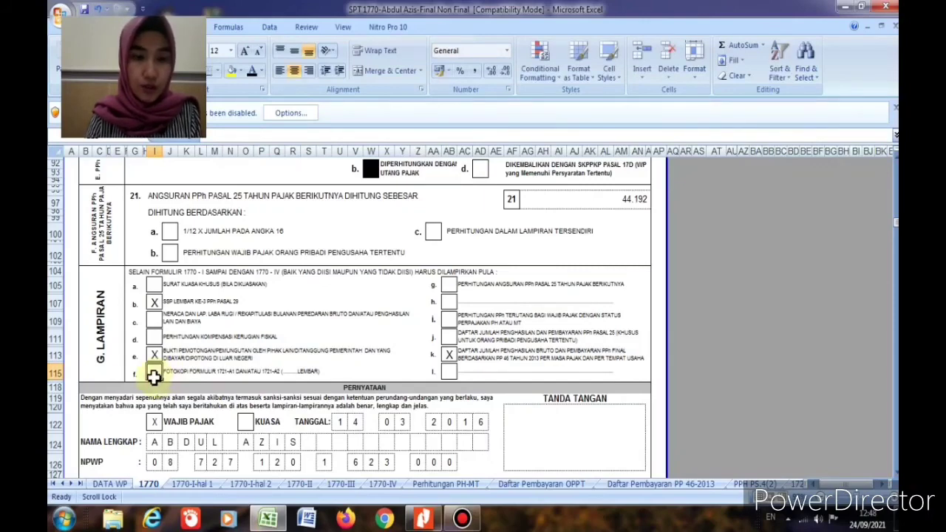
pyautogui.write('X')
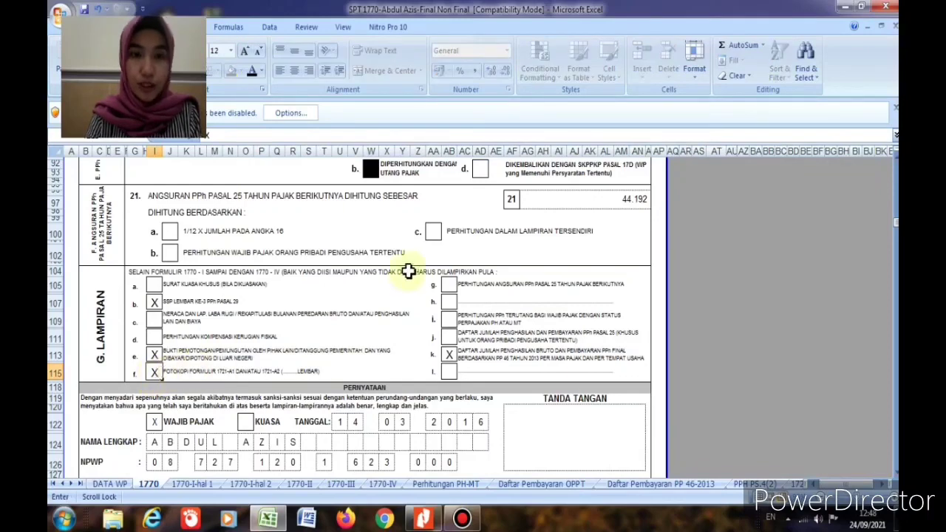